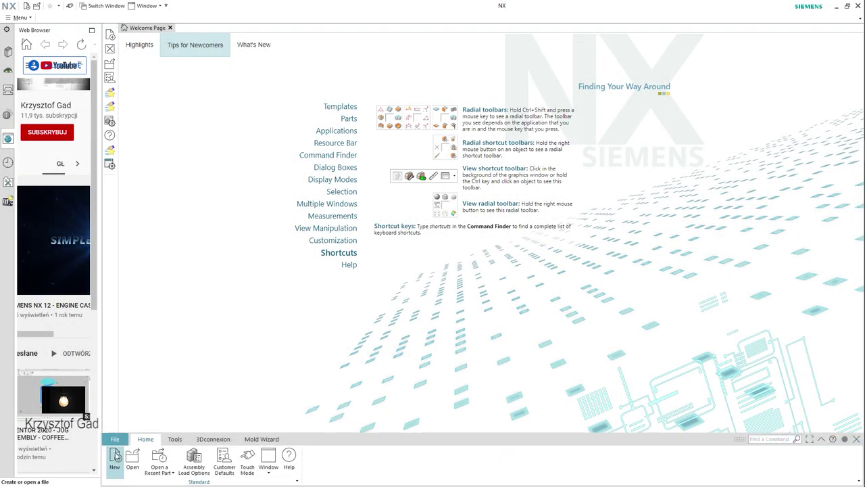
Step: Create a new millimetre Model part, Top Condenser.prt, from the default template
click(114, 455)
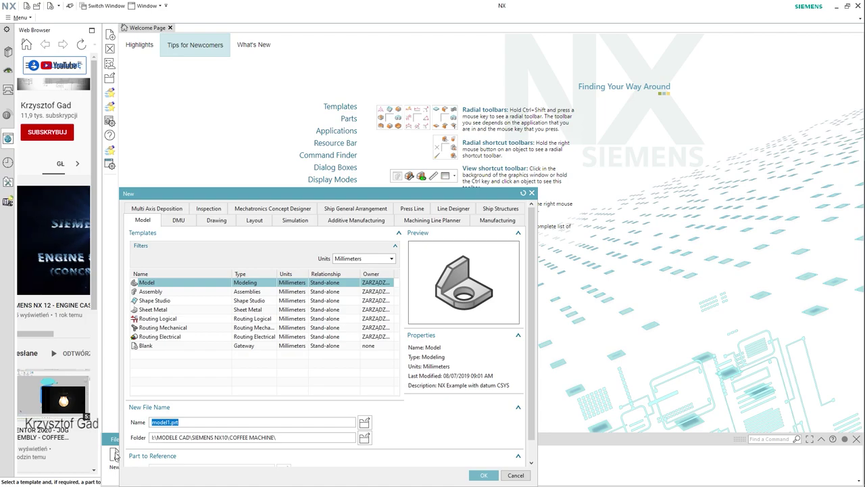
key(Return)
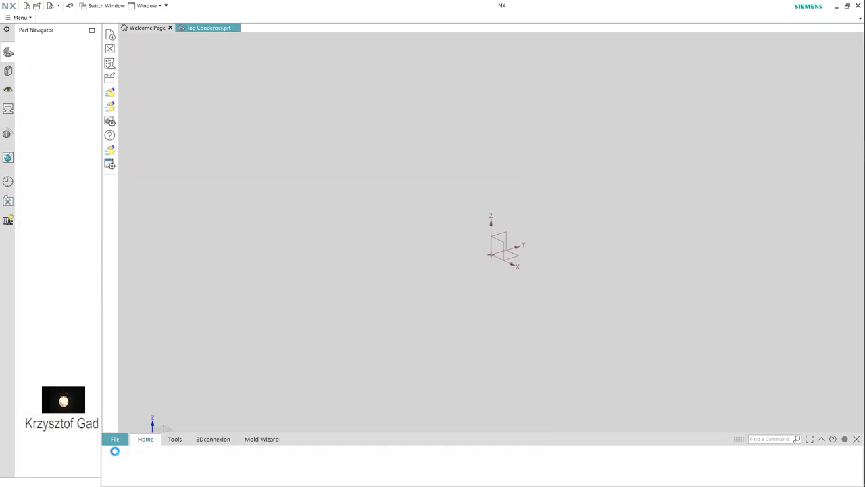
Step: Start a sketch on the XY plane and draw a rectangle centred on the origin
click(116, 456)
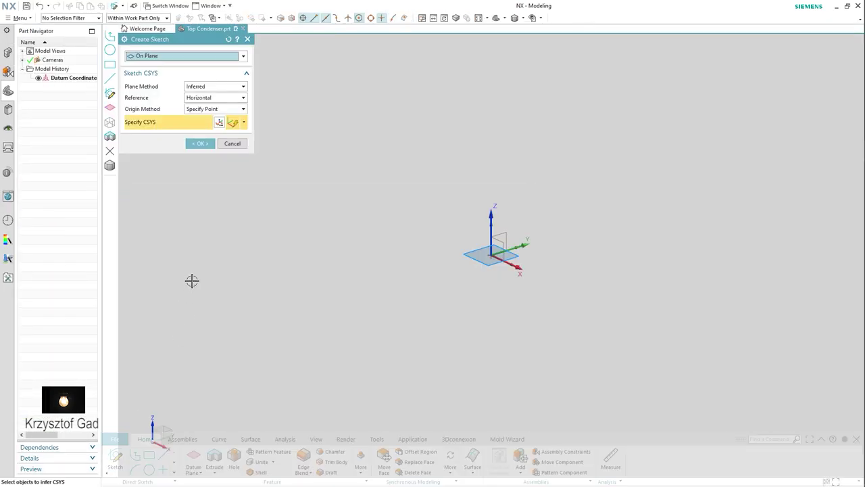
click(199, 146)
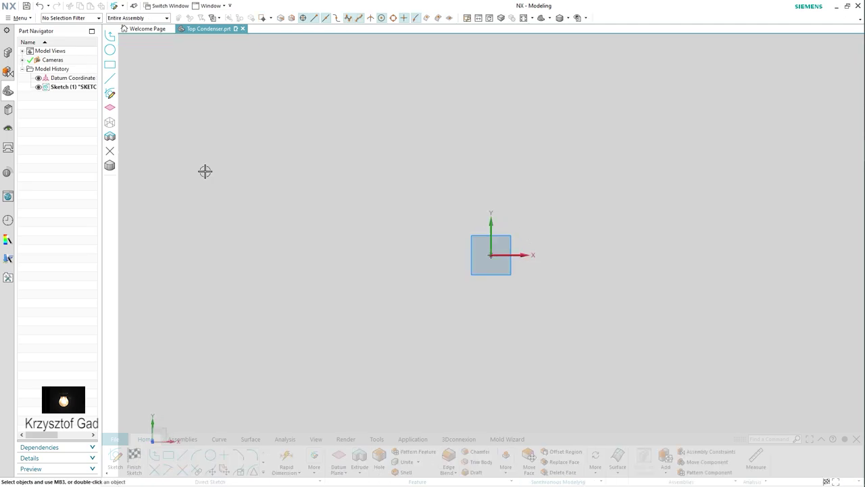
right_click(311, 205)
click(312, 215)
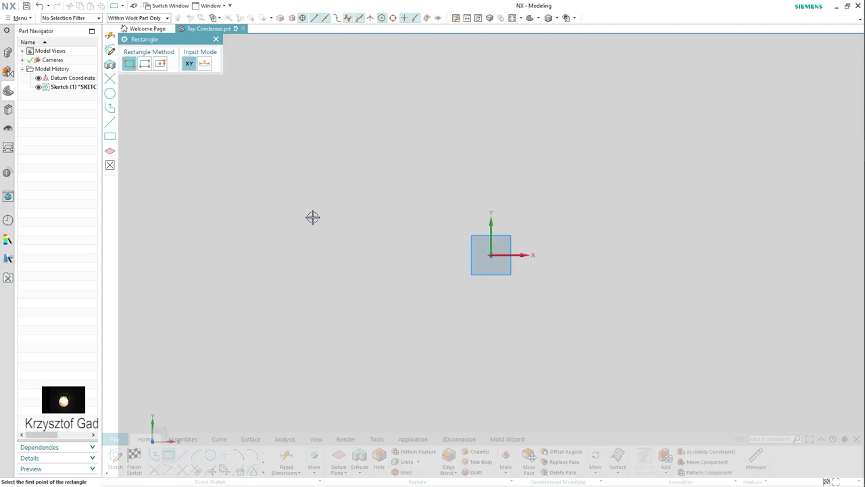
click(491, 255)
click(652, 201)
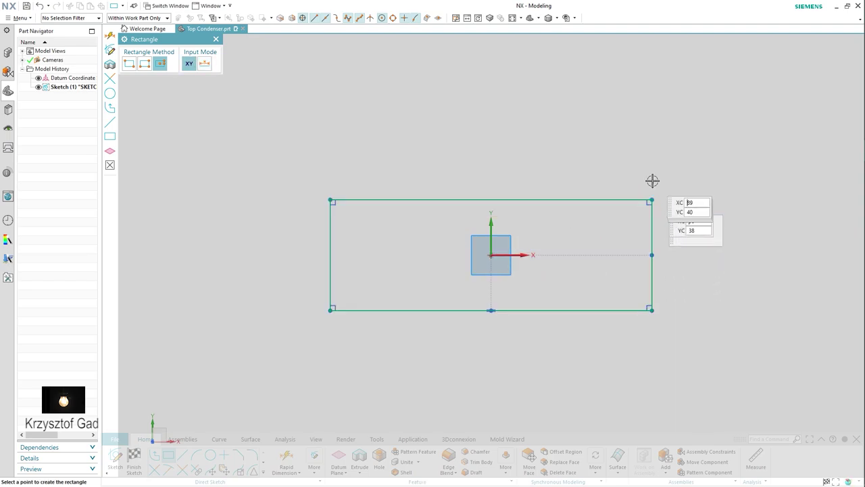
right_click(639, 151)
click(623, 134)
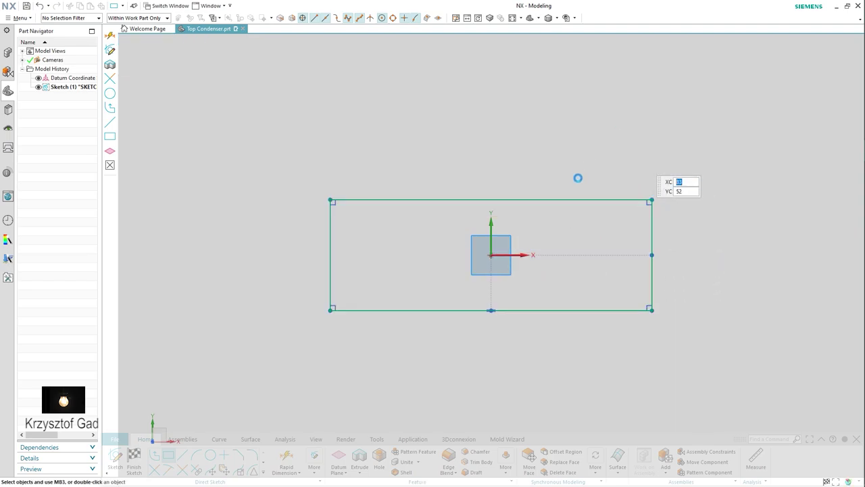
Step: Dimension the rectangle to 96.5 wide and 25 high
click(550, 200)
click(496, 174)
text(96.5)
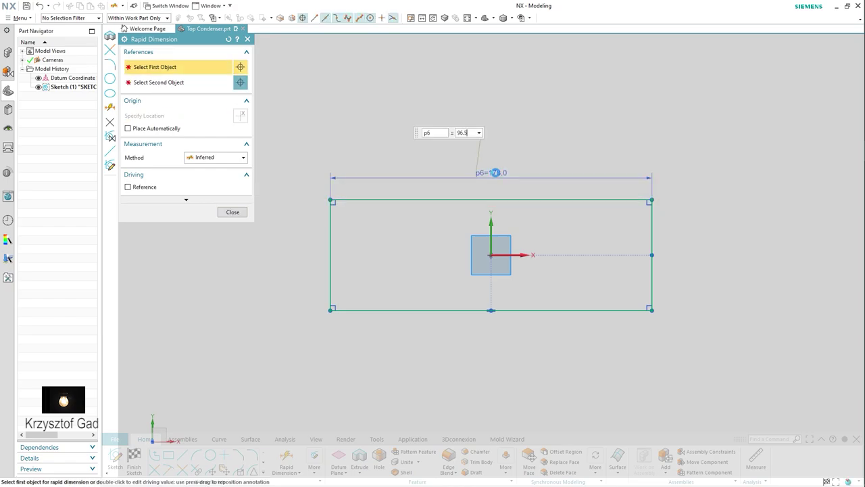
key(Return)
click(576, 242)
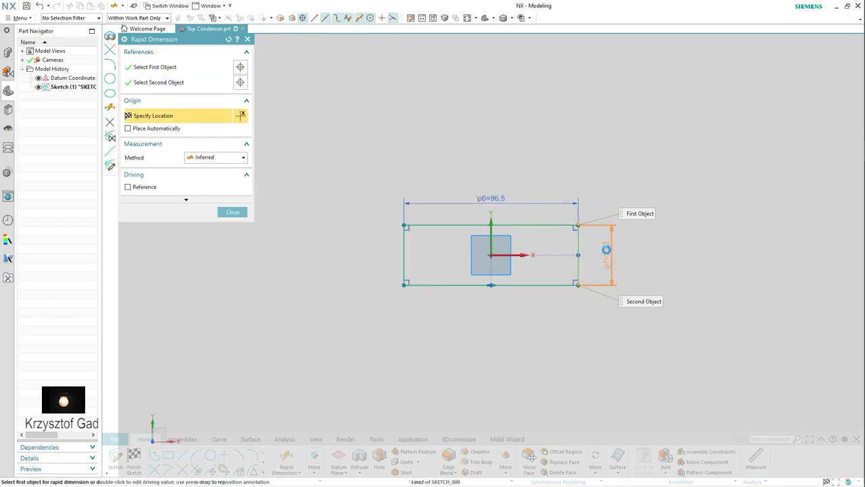
click(607, 250)
text(25)
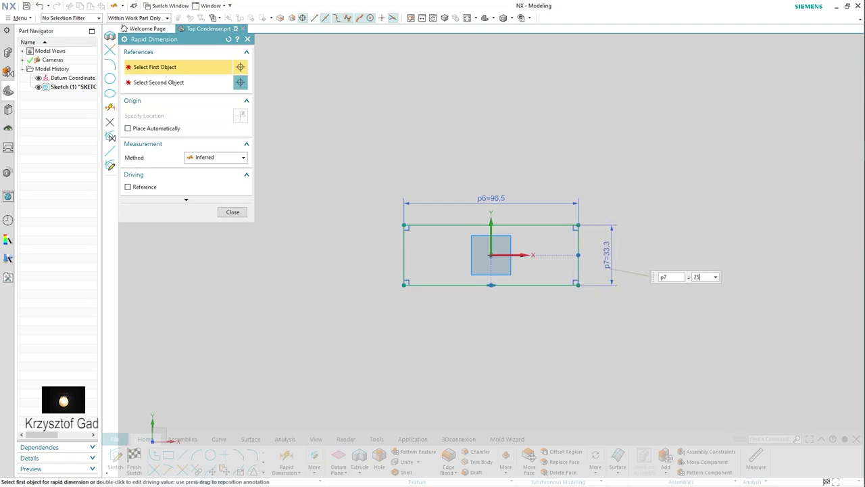
key(Return)
scroll(550, 245, up, 2)
scroll(589, 223, up, 2)
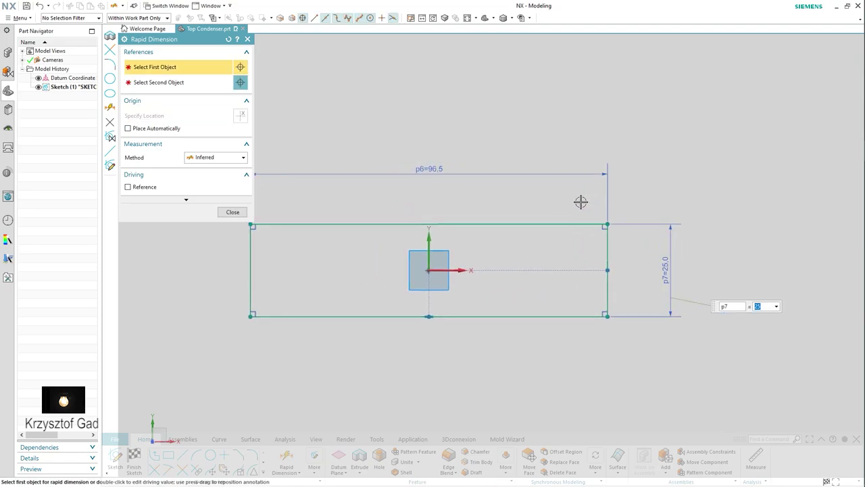
Step: Fillet both right corners at R12.5, make the end line reference, and finish the sketch
right_click(581, 202)
click(596, 188)
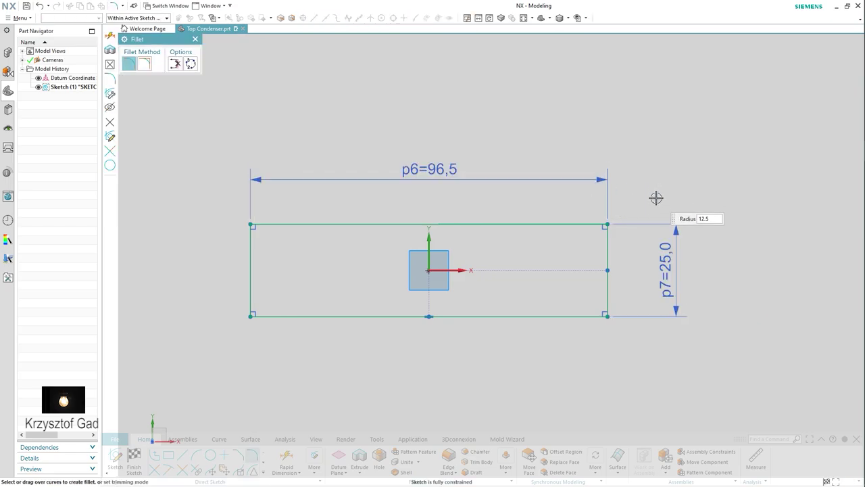
click(606, 225)
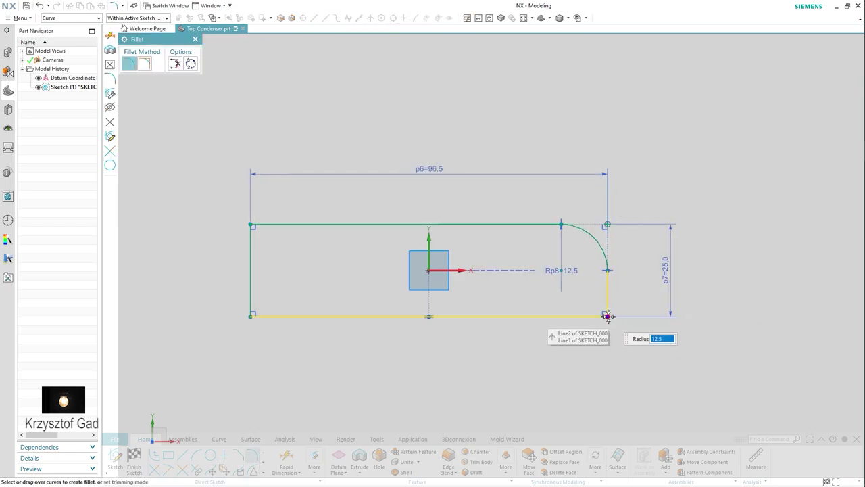
click(608, 316)
key(Escape)
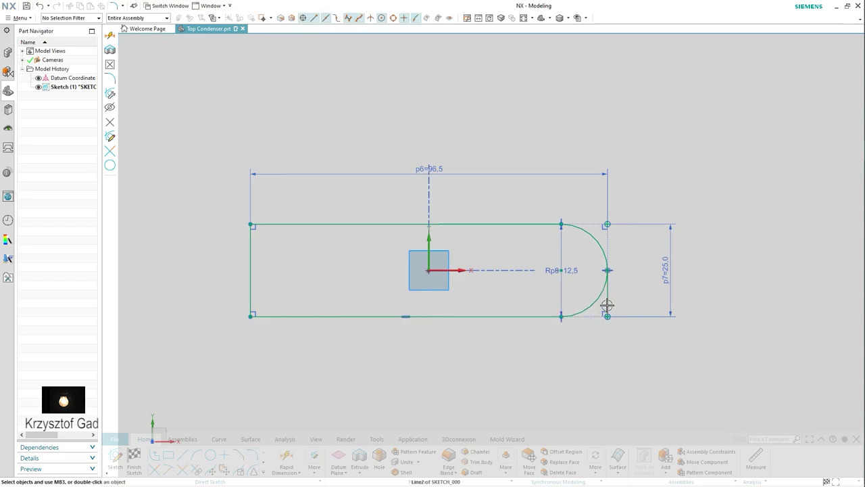
click(608, 305)
click(653, 277)
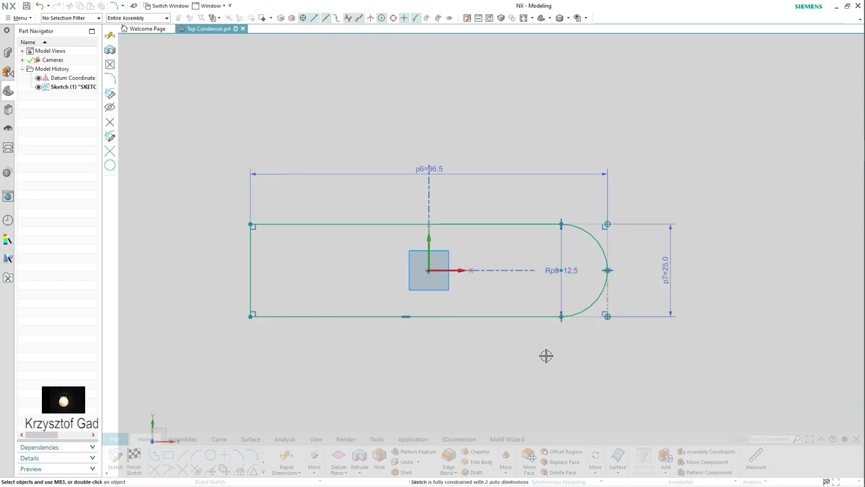
click(135, 462)
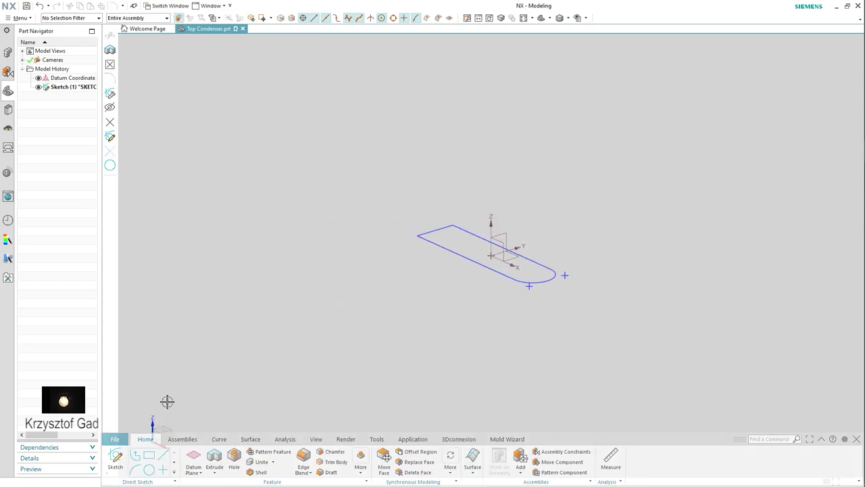
Step: Extrude the slot outline from 0 to 8 mm and hide the sketch
click(214, 458)
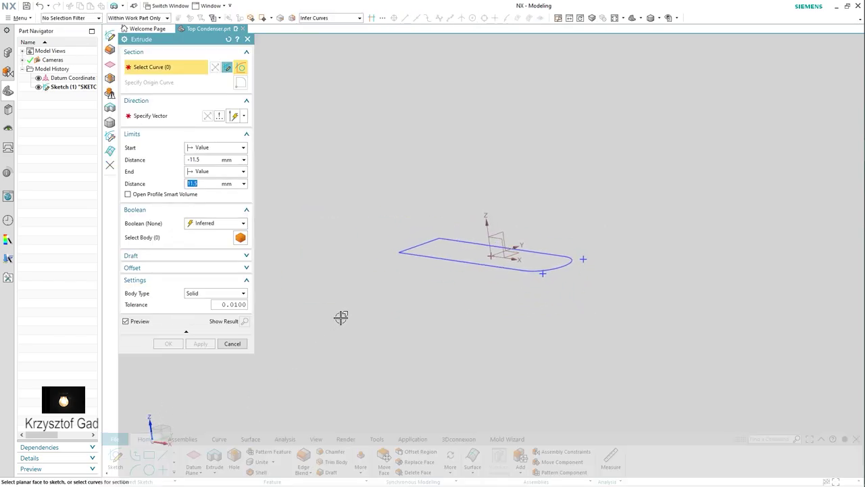
click(422, 259)
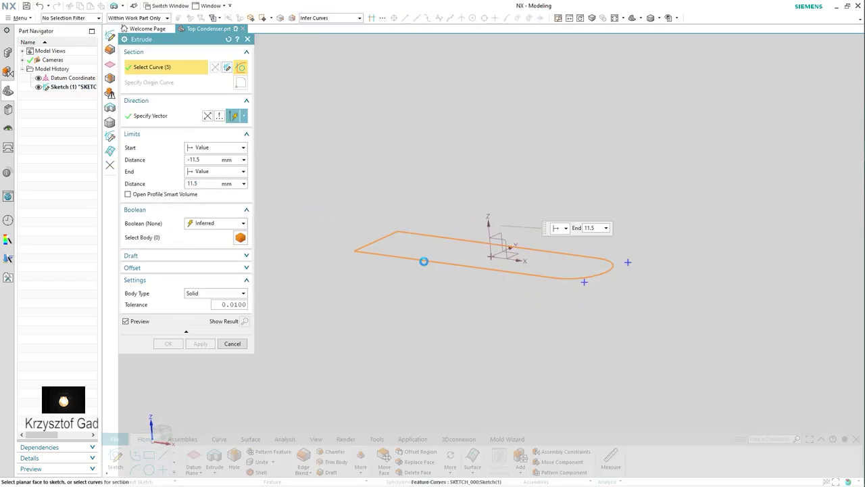
click(208, 160)
text(0)
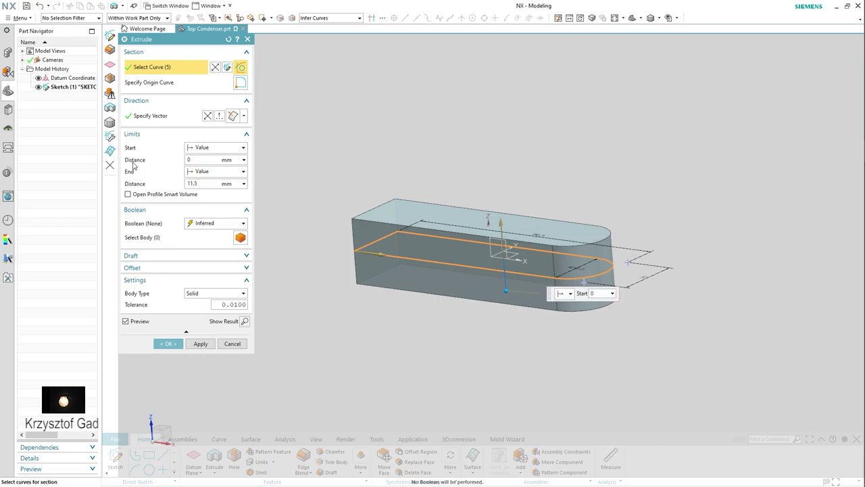
click(205, 184)
text(8)
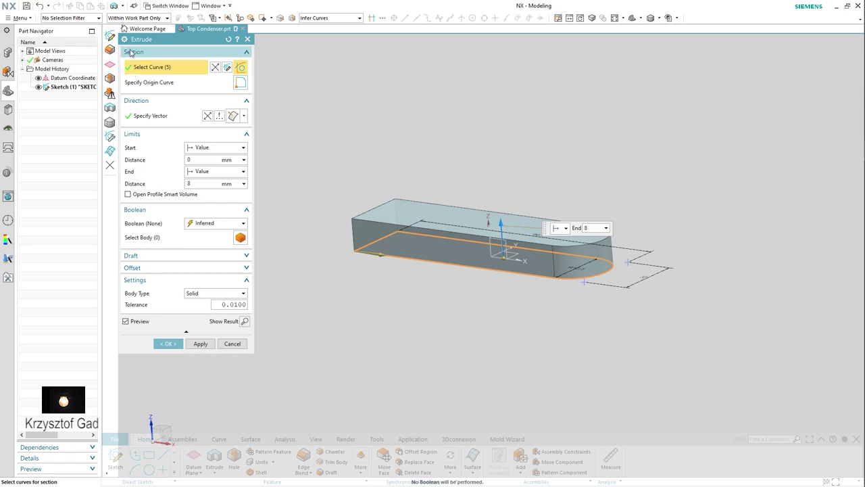
click(160, 344)
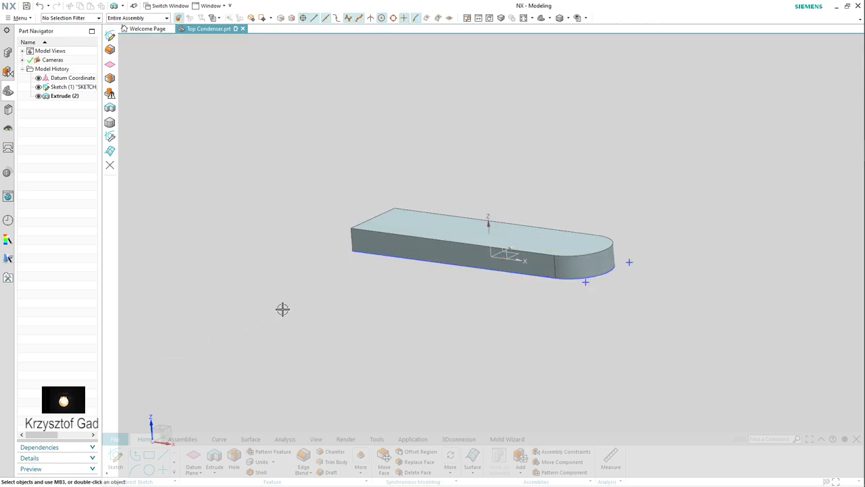
key(ctrl+f)
middle_drag(207, 185, 197, 402)
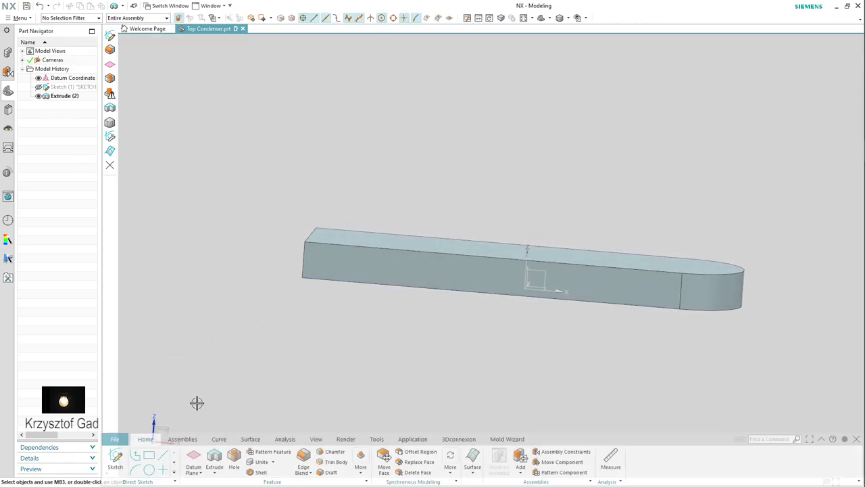
Step: Round the two square-end edges with a 4 mm edge blend
click(305, 453)
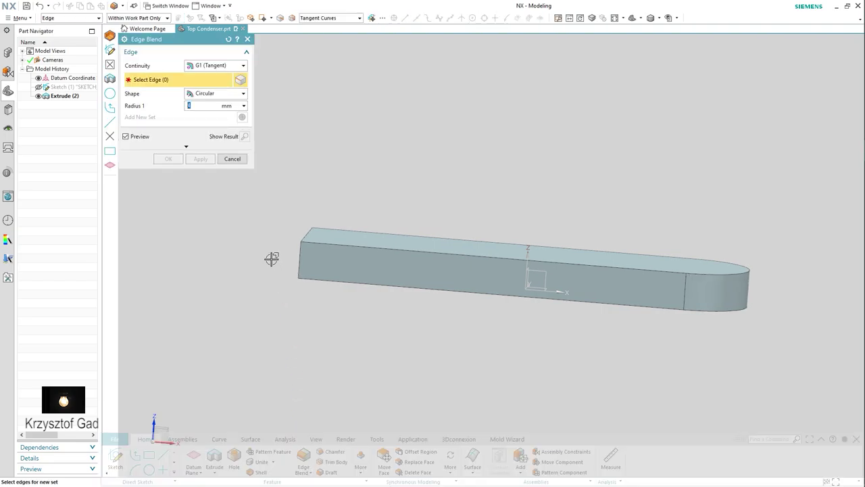
middle_drag(228, 264, 237, 284)
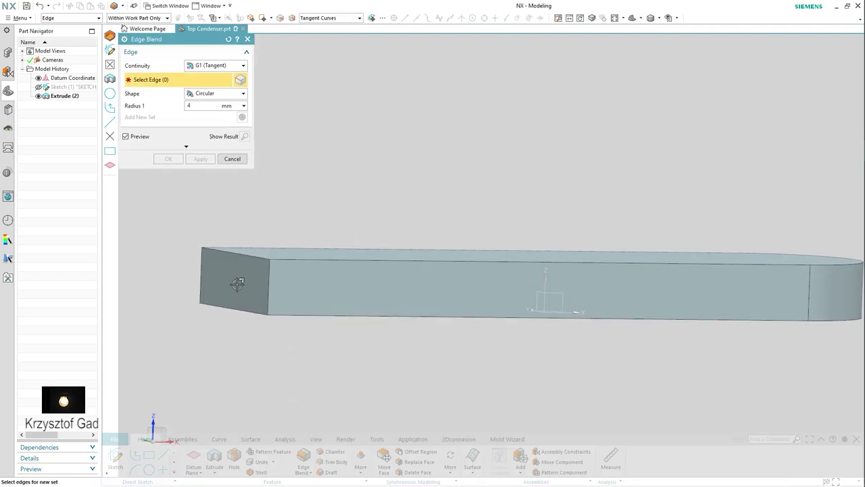
click(225, 308)
click(230, 253)
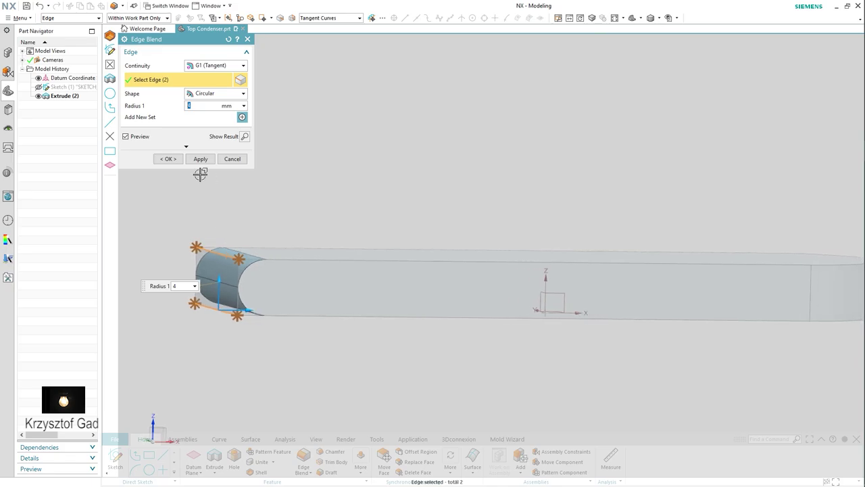
click(169, 159)
middle_drag(222, 143, 250, 239)
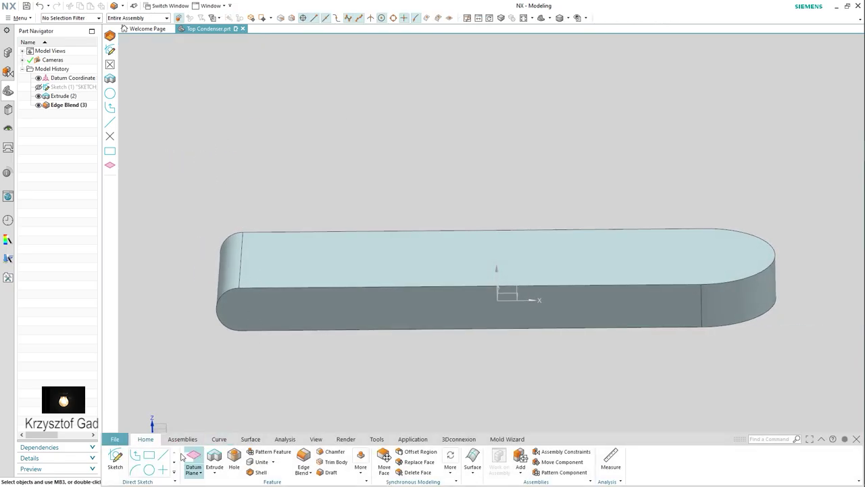
Step: Start a new sketch on the XZ datum plane
click(113, 454)
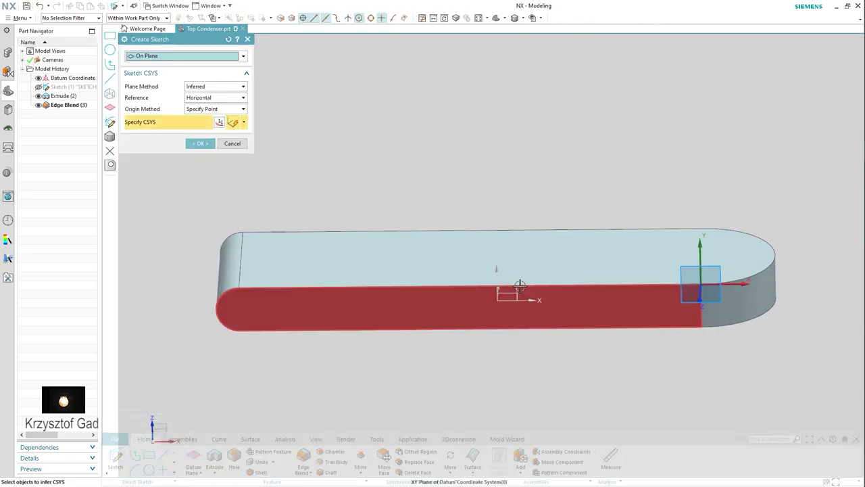
middle_drag(511, 284, 514, 297)
scroll(513, 298, up, 3)
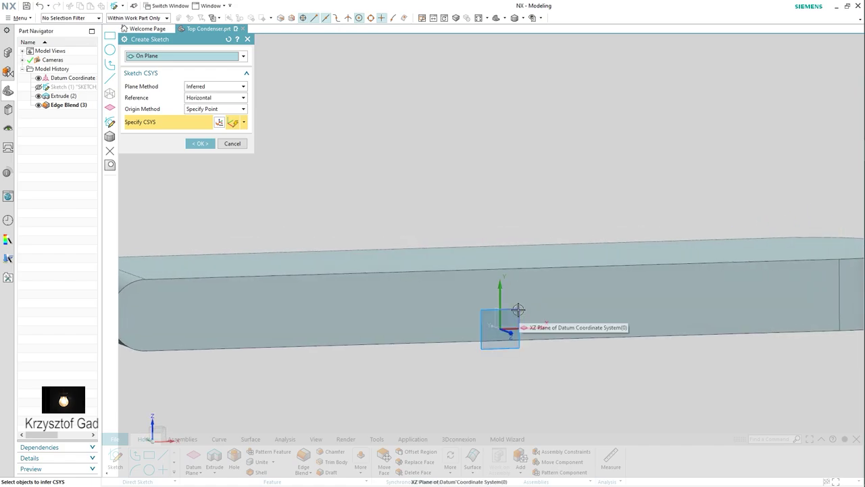
click(518, 309)
click(201, 145)
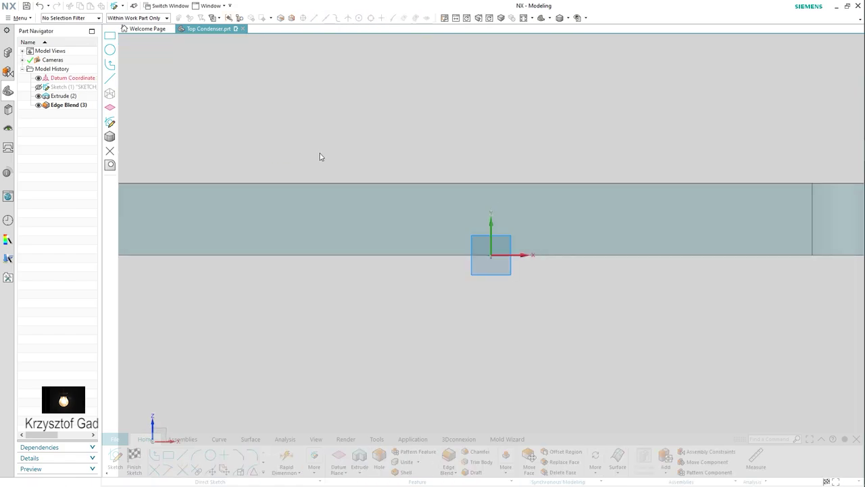
Step: Offset the part's bottom edge and rounded-end arc by 1 mm
click(263, 473)
click(210, 423)
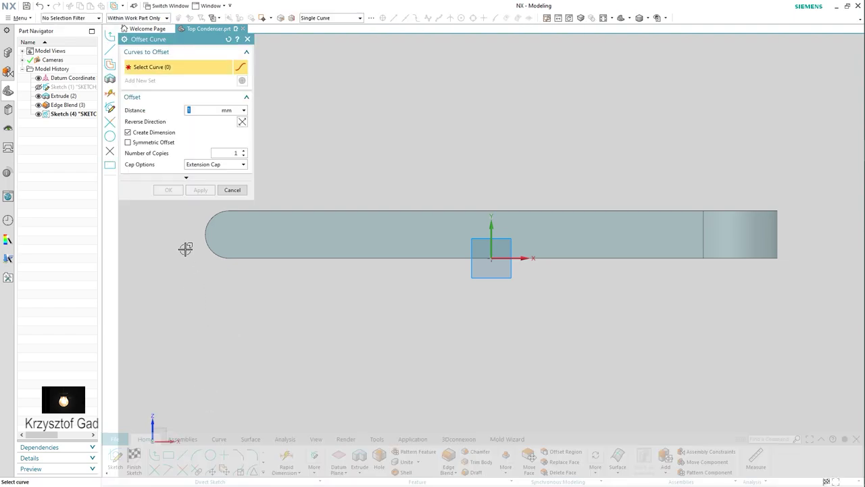
click(314, 19)
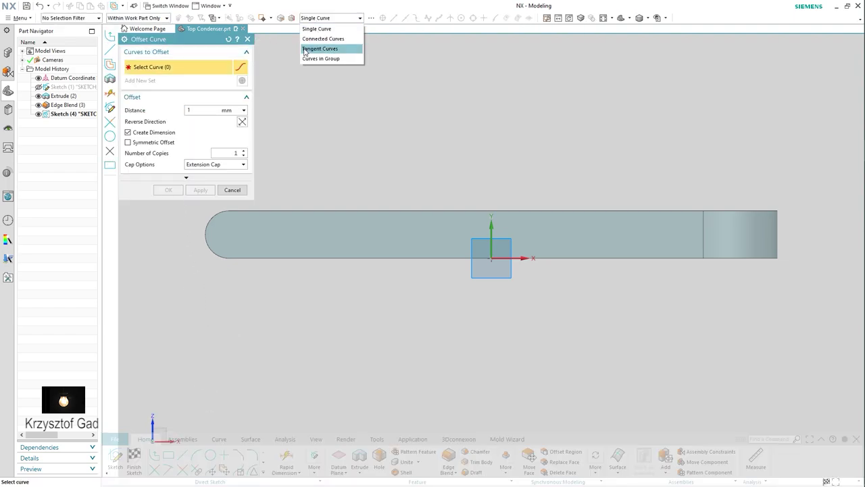
click(270, 63)
click(227, 259)
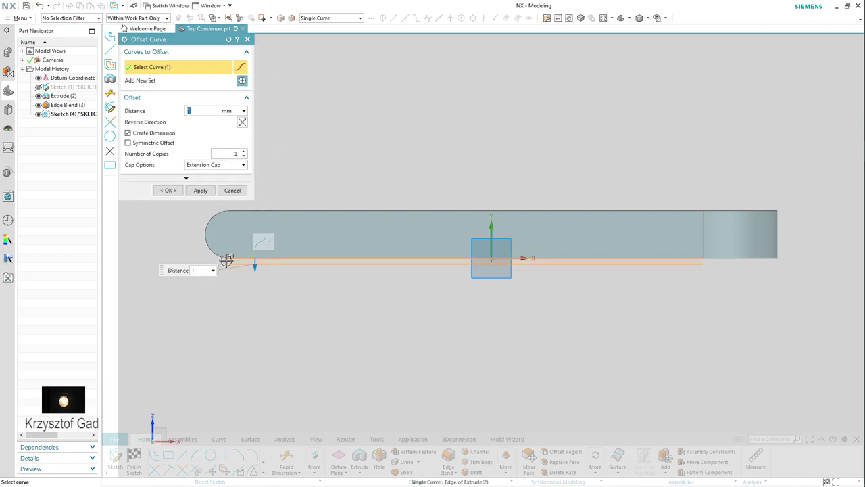
click(210, 250)
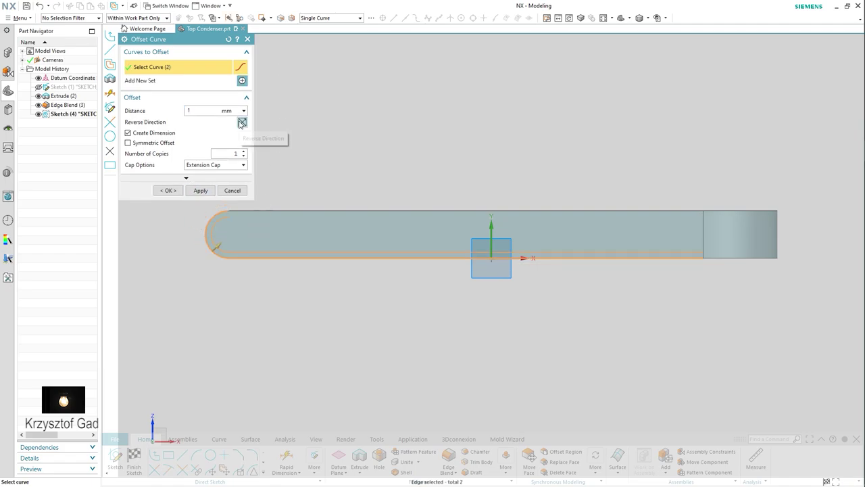
click(169, 190)
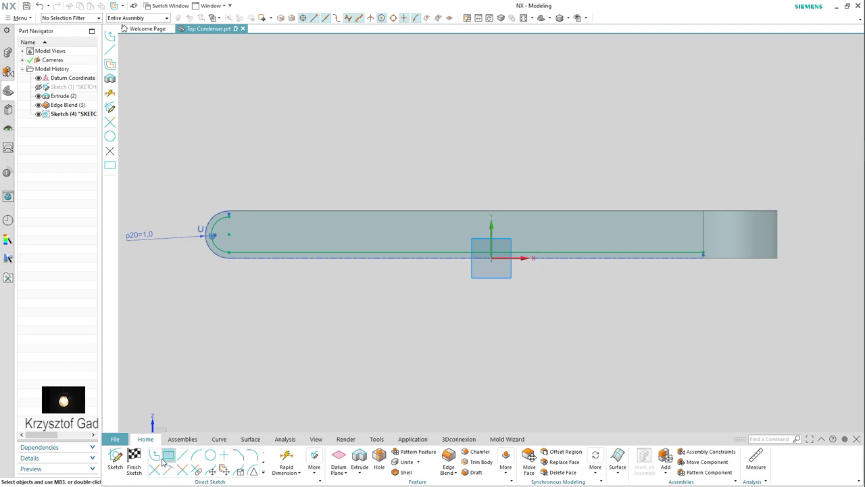
Step: Close the profile with vertical, top and end lines, then finish the sketch
click(163, 460)
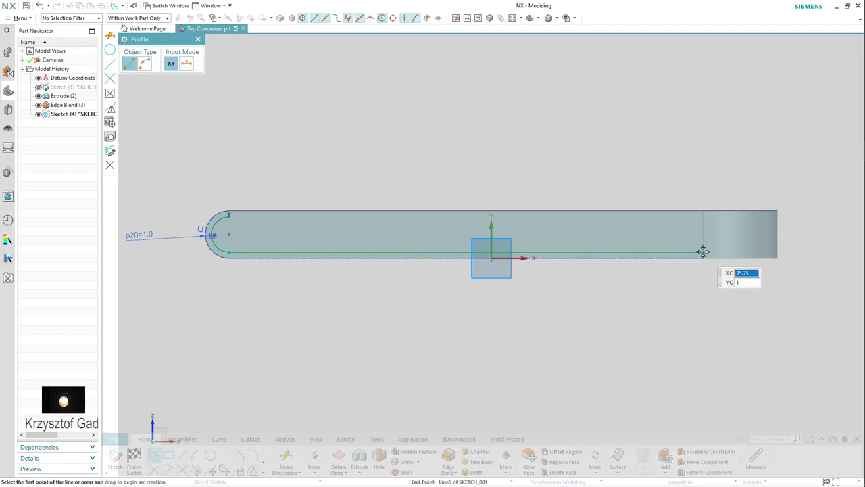
click(703, 251)
click(705, 183)
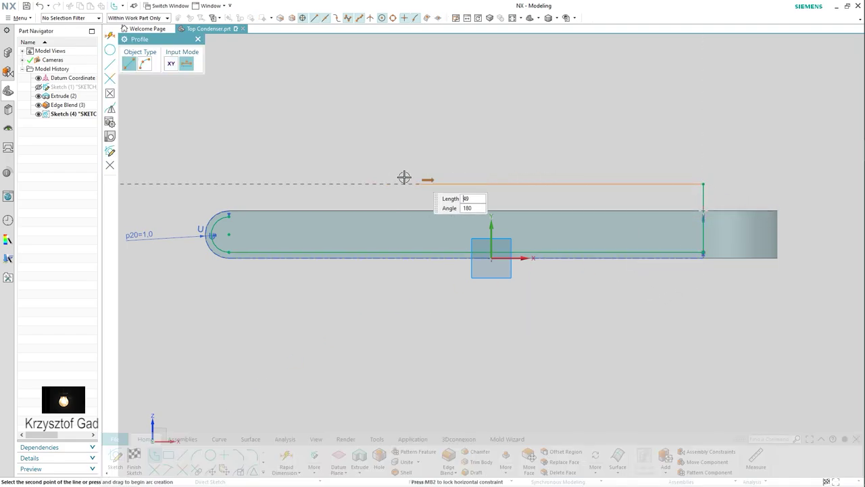
click(229, 184)
click(230, 215)
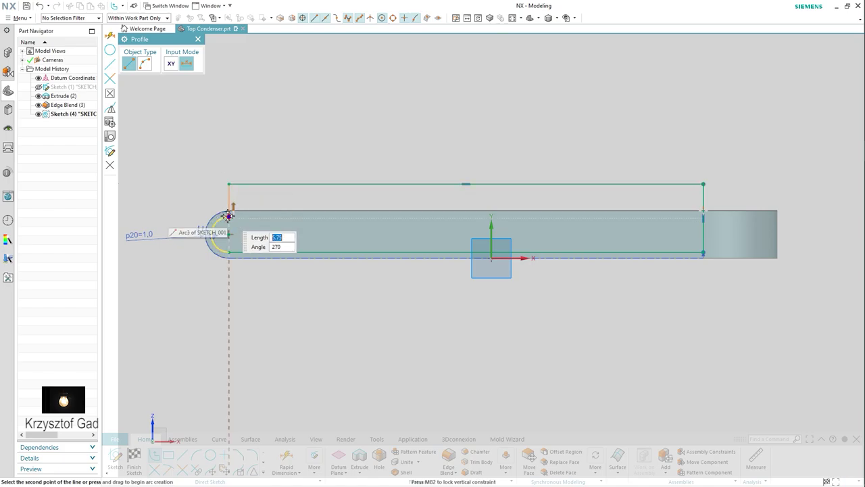
click(133, 468)
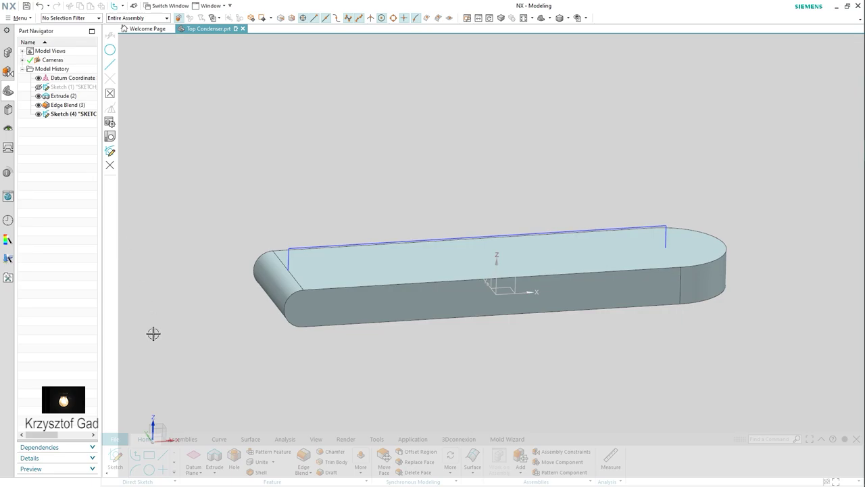
Step: Subtract-extrude Sketch (4) from -11.5 to 11.5 mm, then hide the sketch
click(214, 463)
text(11.5)
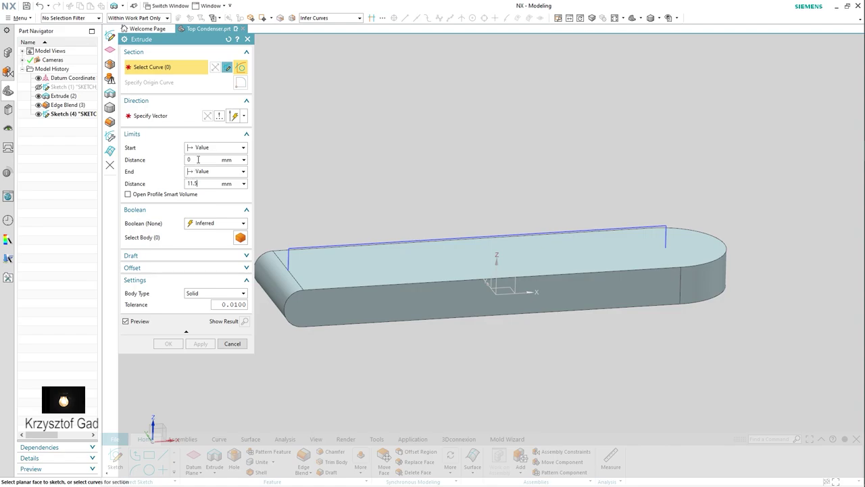
click(198, 160)
text(-11.5)
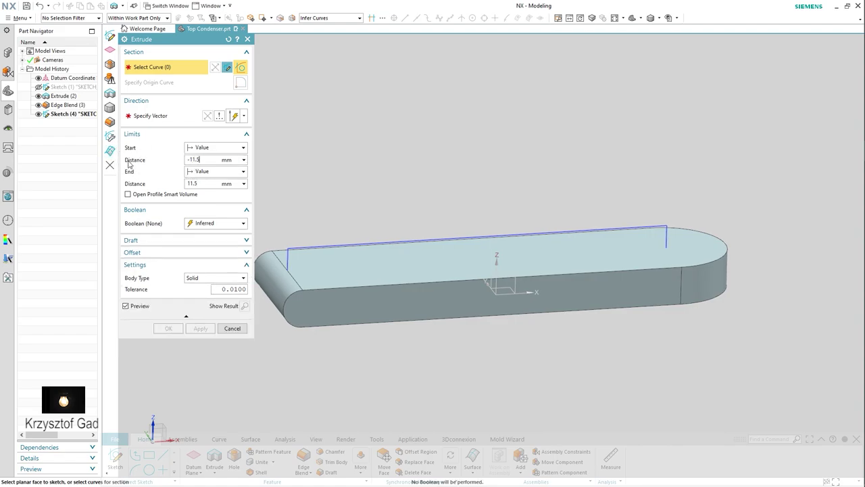
click(324, 247)
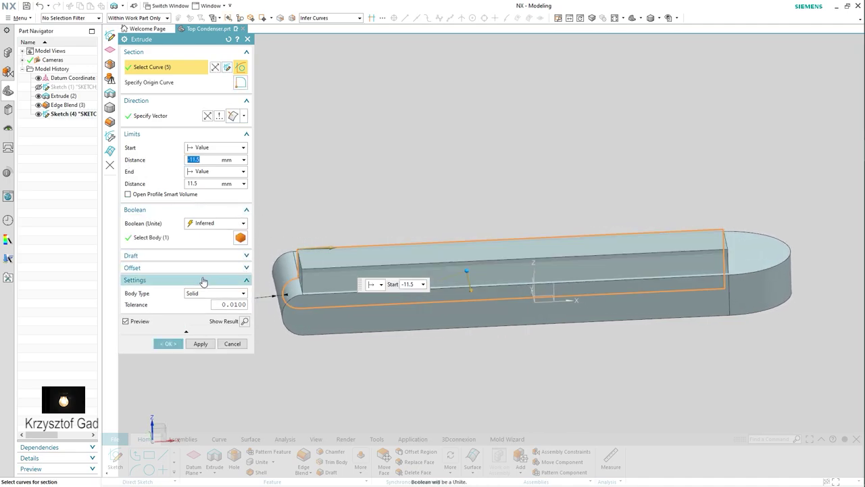
click(209, 294)
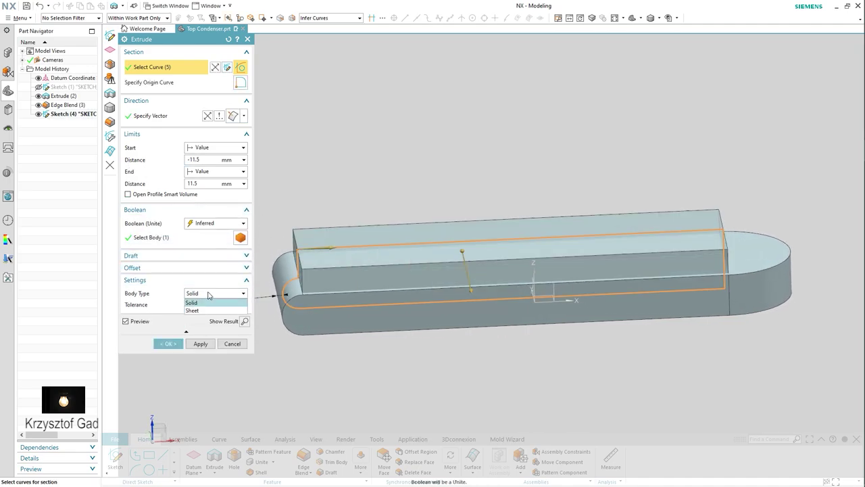
click(210, 291)
click(216, 223)
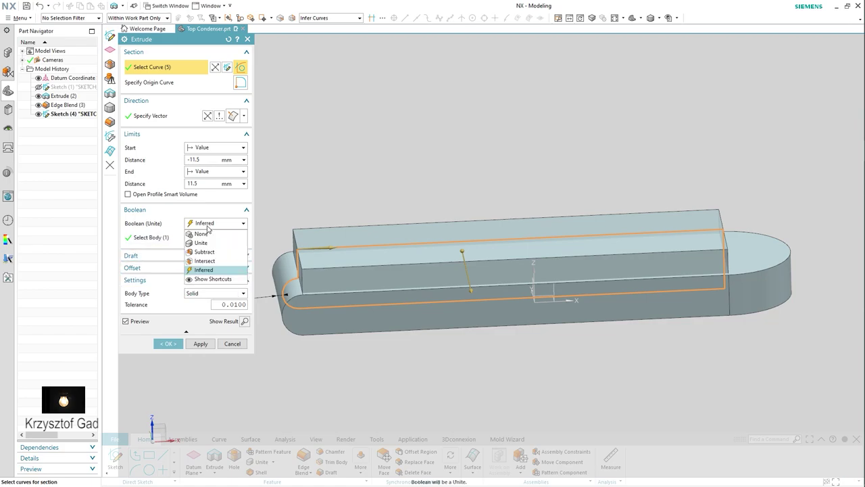
click(205, 252)
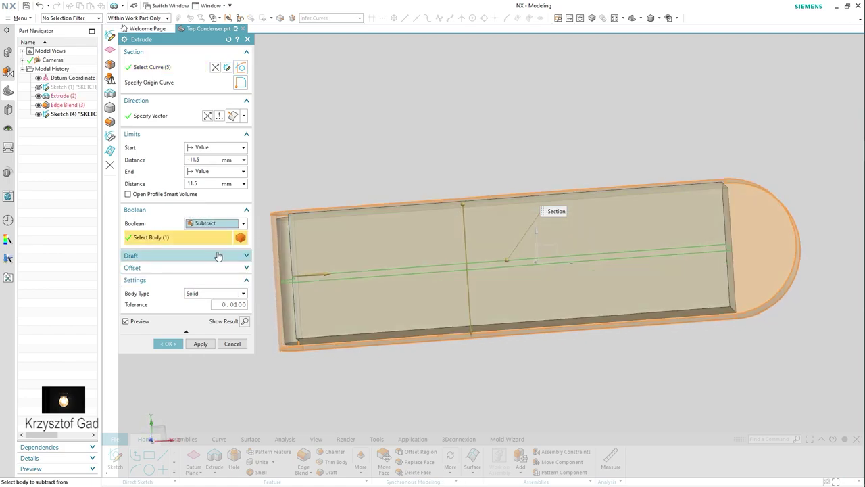
click(169, 343)
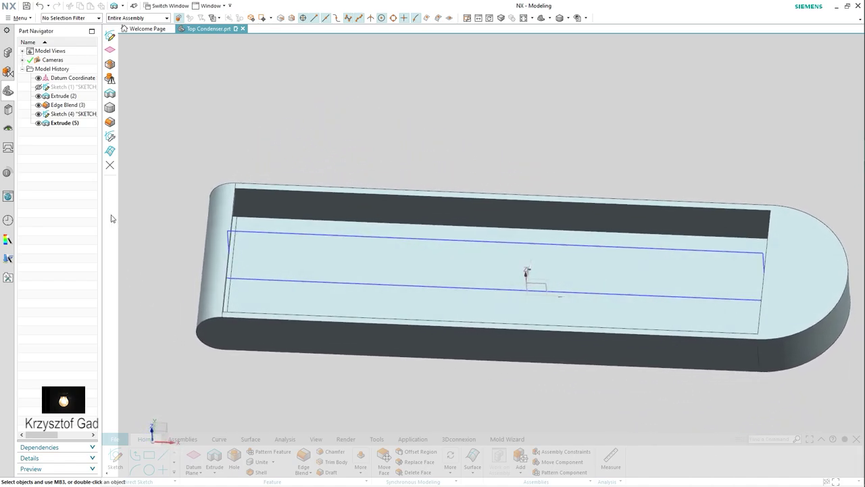
click(39, 114)
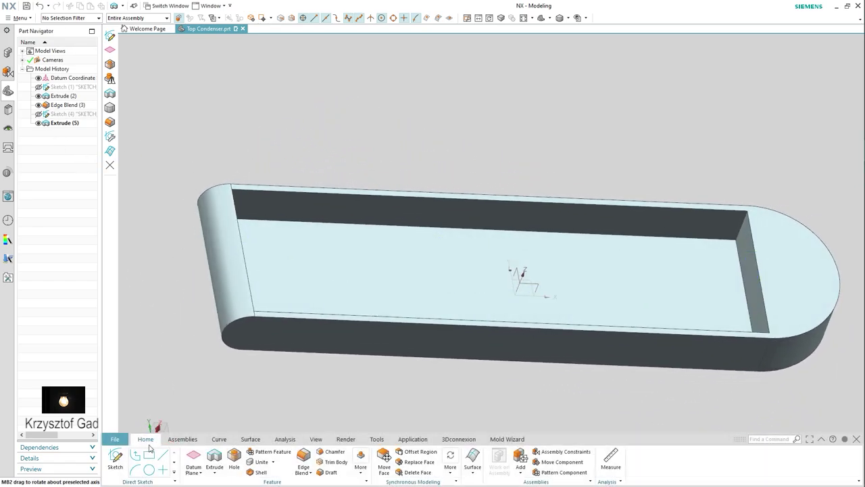
Step: On the top face, offset the end arc 1 mm and close it with a line
click(769, 235)
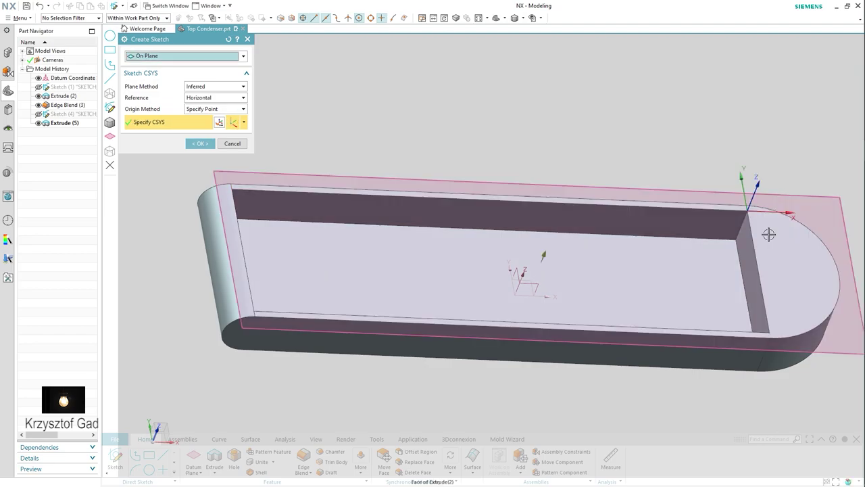
click(203, 144)
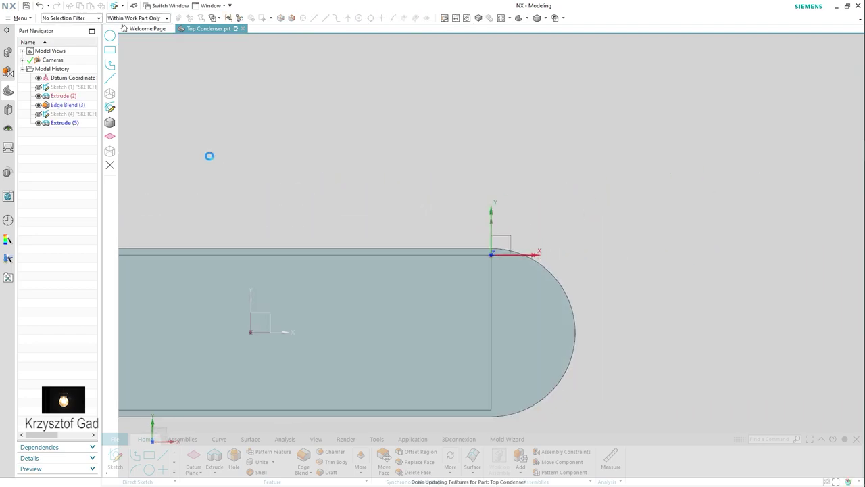
click(268, 474)
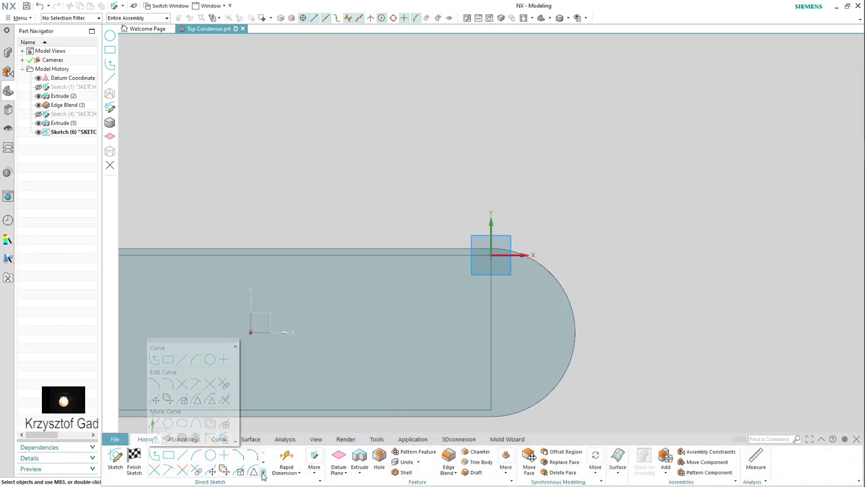
click(213, 417)
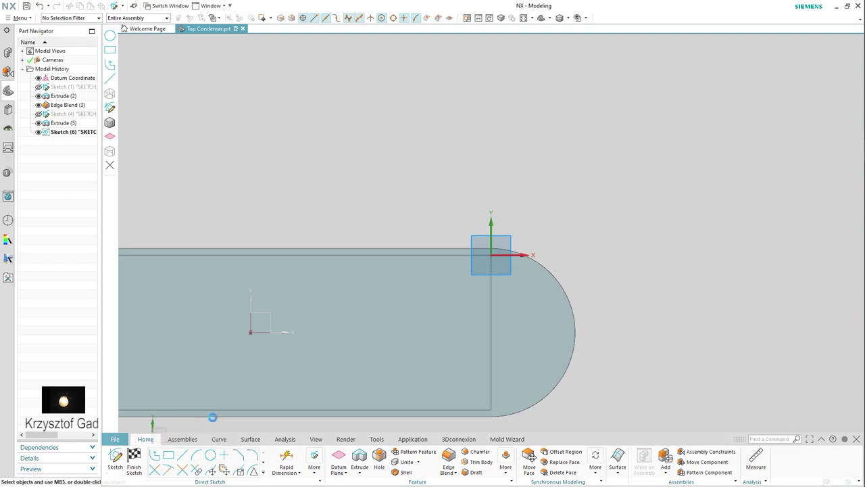
click(571, 368)
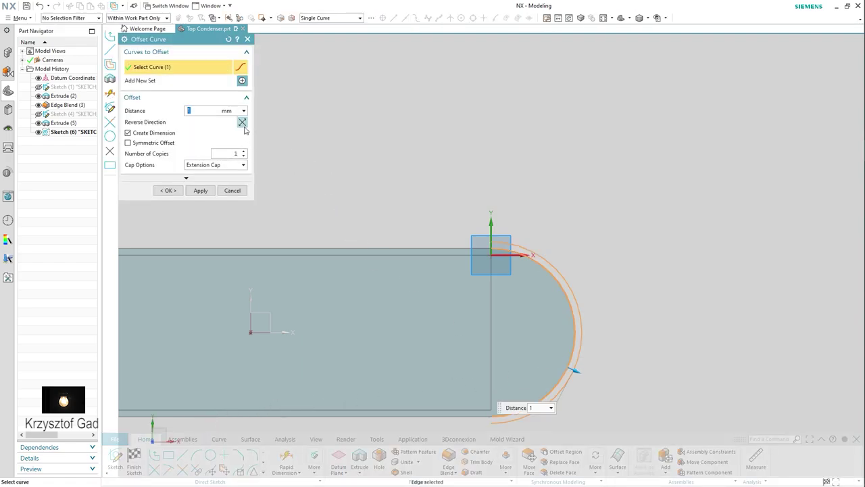
click(168, 191)
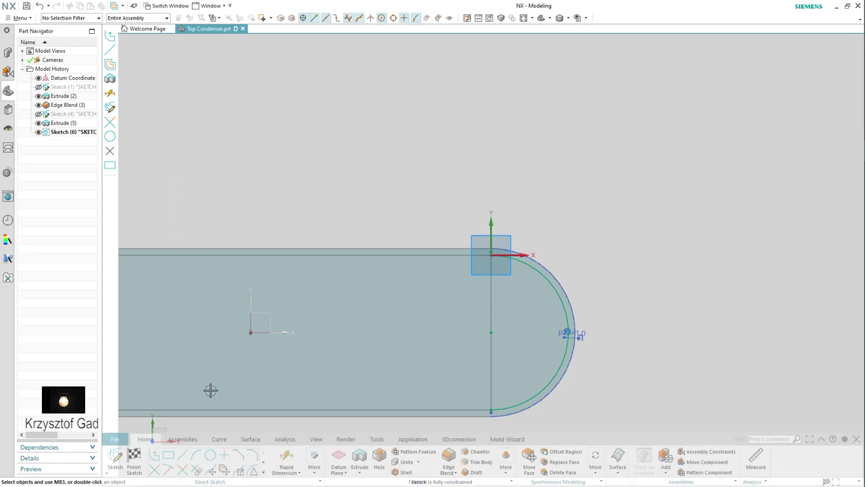
click(184, 457)
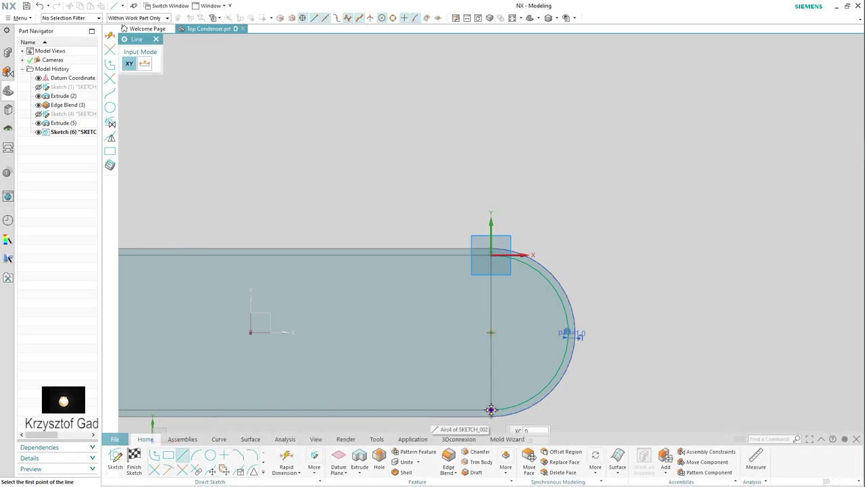
click(491, 409)
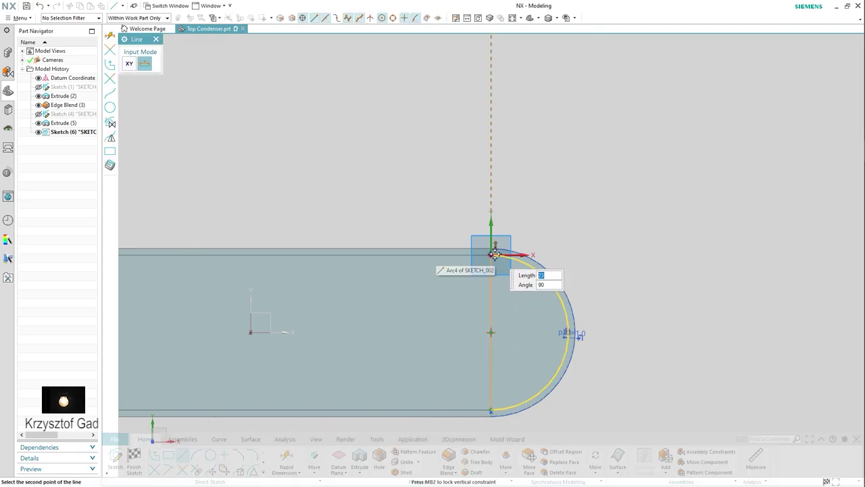
click(539, 206)
click(134, 460)
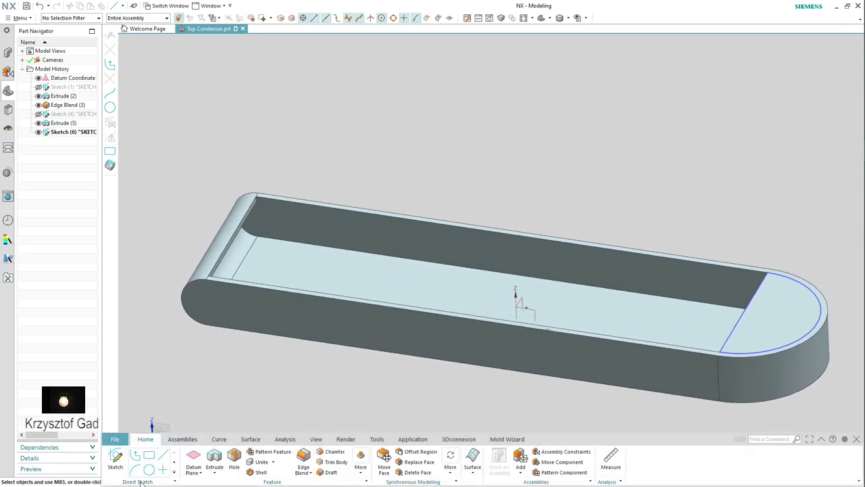
Step: Subtract-extrude the Sketch (6) half-round profile from 0 to 7 mm
click(215, 460)
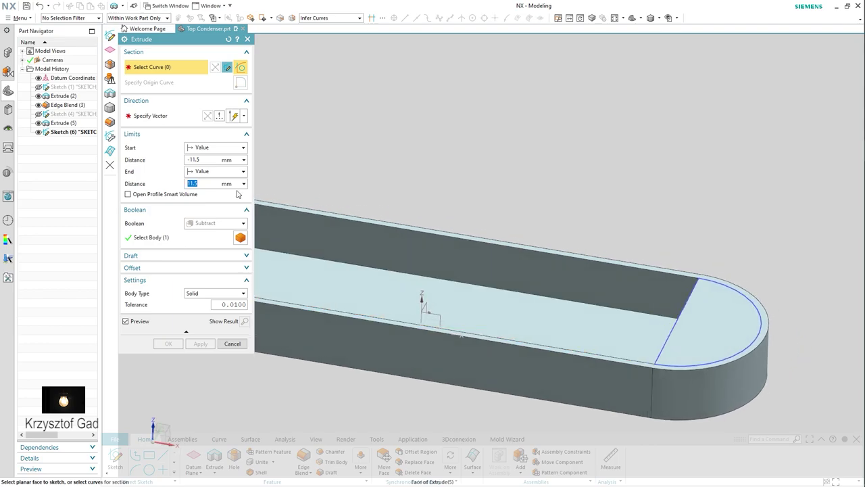
click(193, 160)
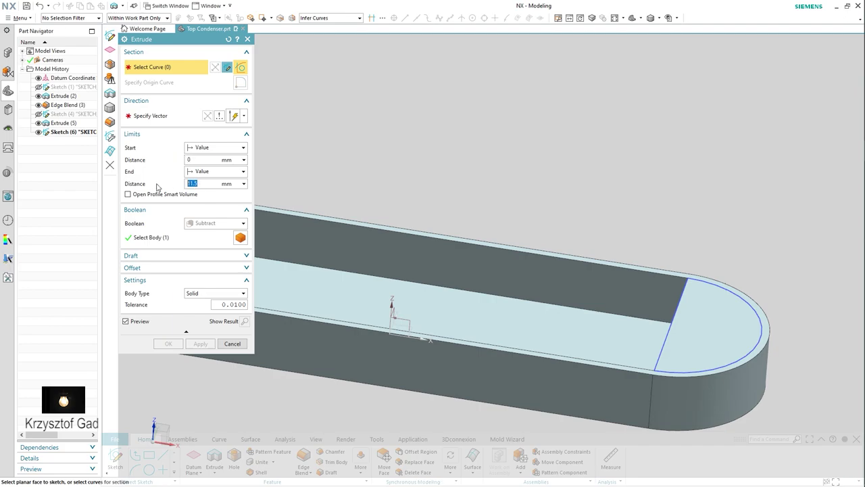
click(706, 281)
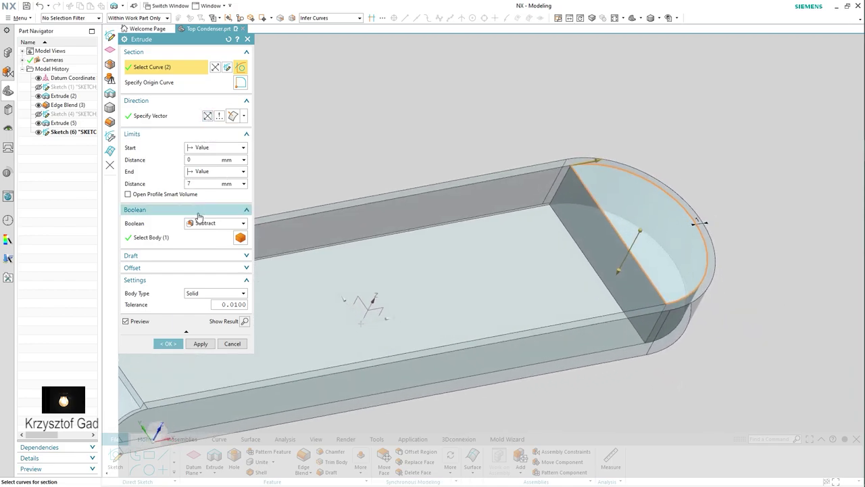
click(167, 343)
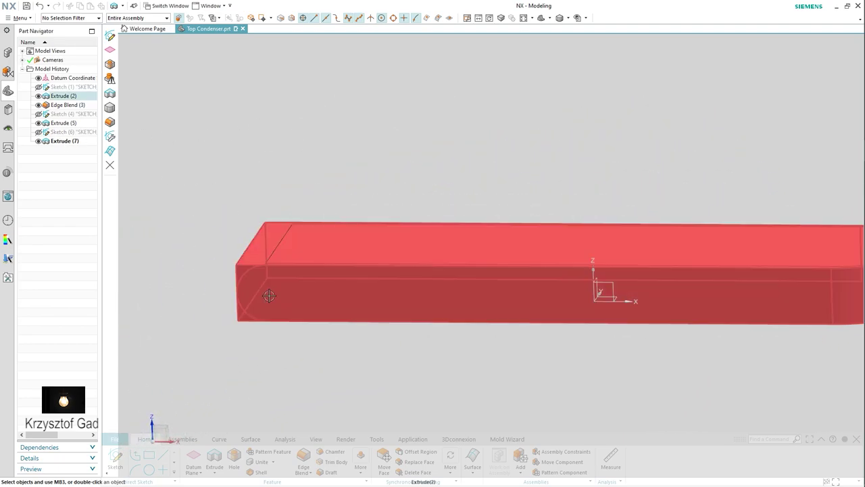
Step: Sketch an 8 mm circle at the origin on the rounded end face
click(115, 460)
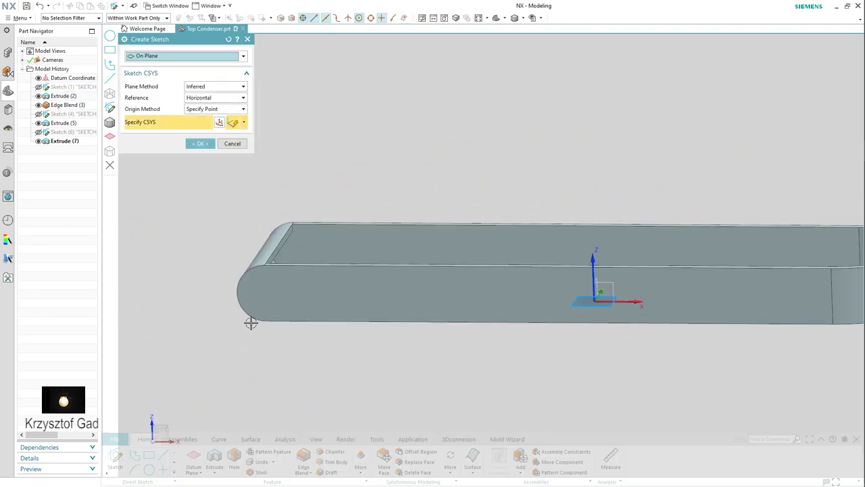
click(270, 292)
click(213, 144)
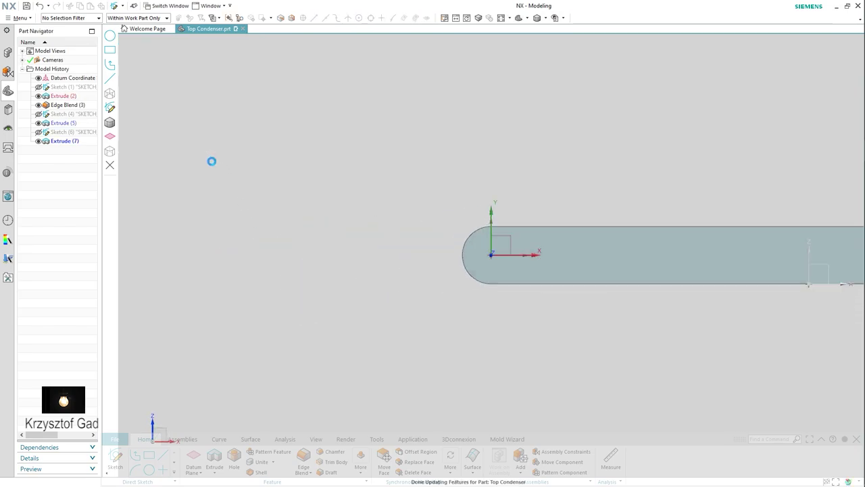
click(208, 457)
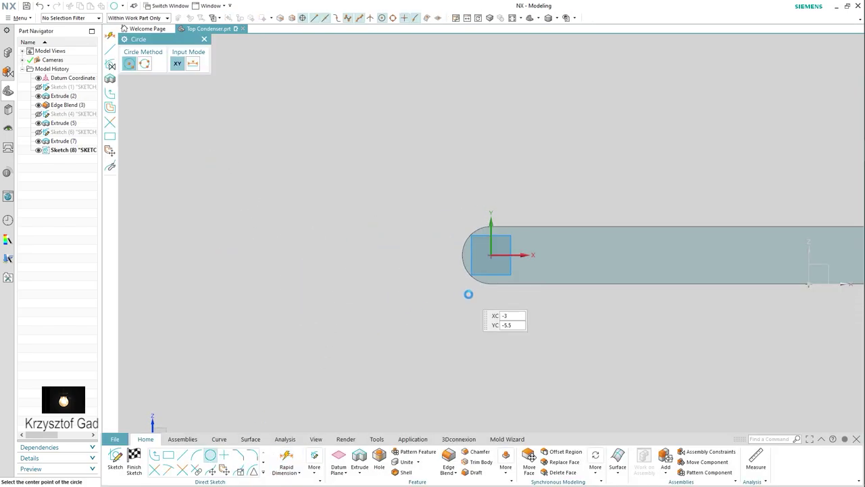
click(491, 255)
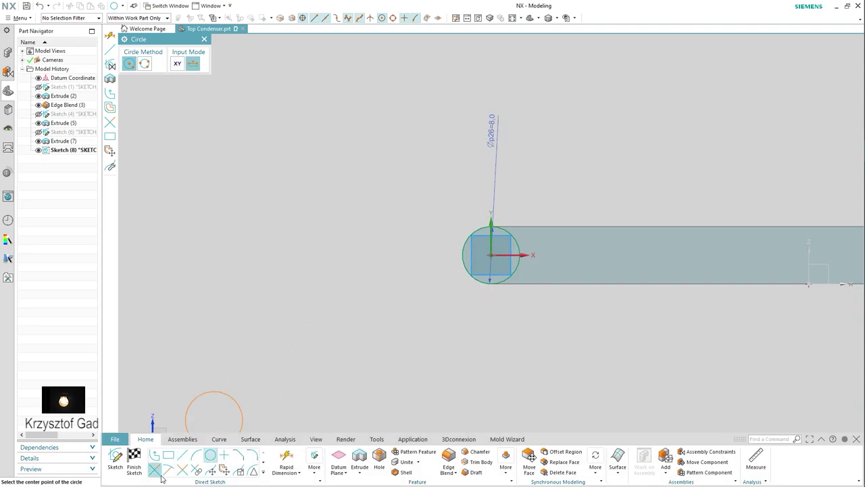
click(138, 463)
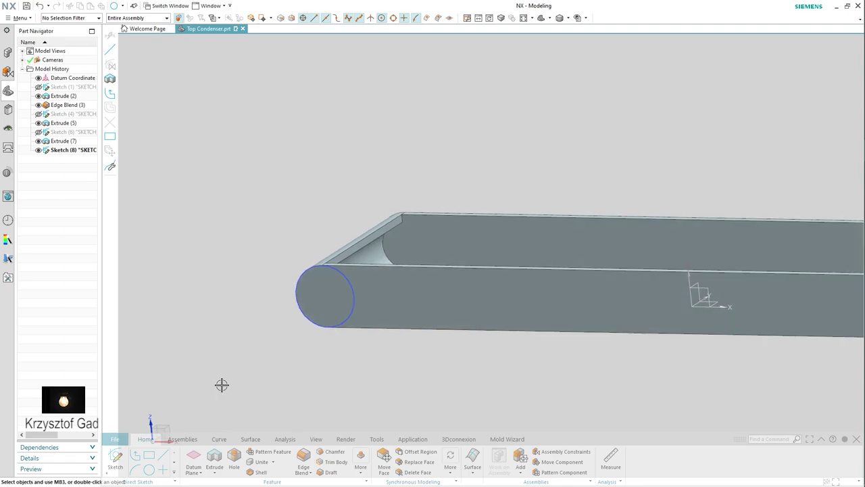
Step: Extrude the 8 mm circle 1 mm, united with the body
click(214, 460)
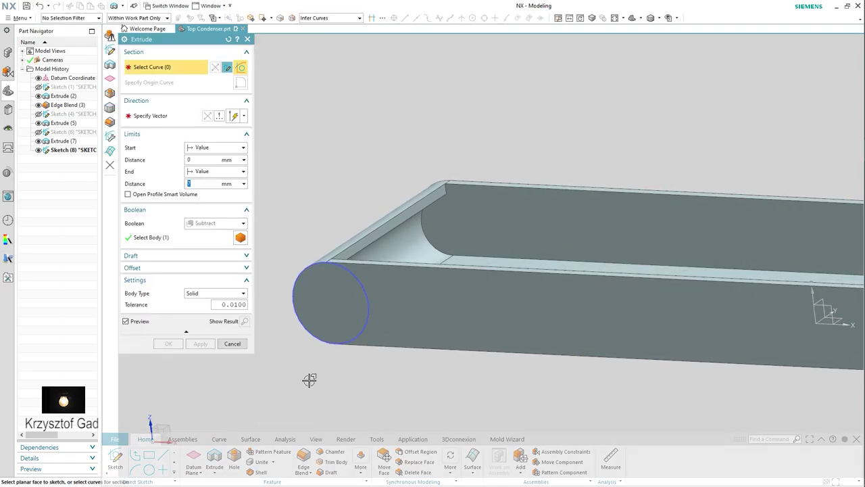
click(369, 319)
click(227, 224)
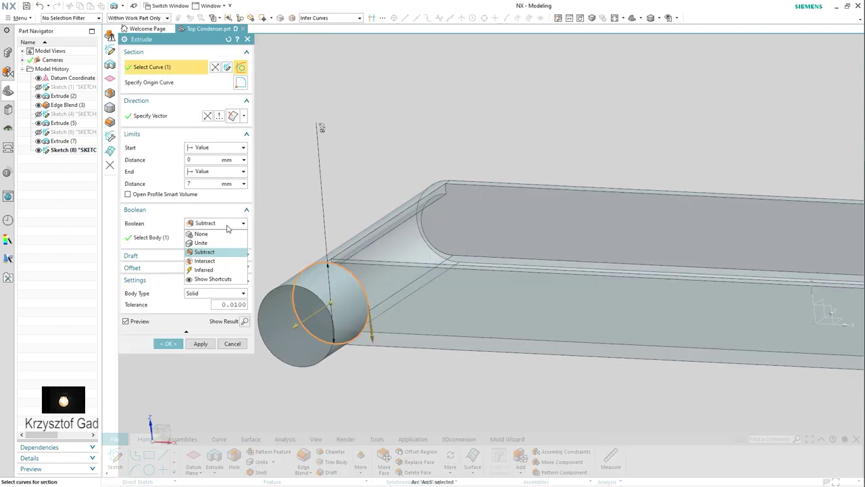
click(222, 243)
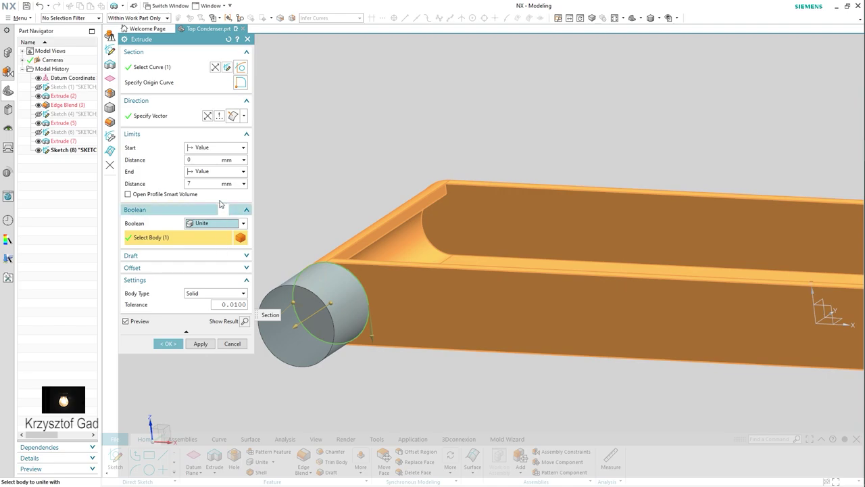
click(196, 184)
text(1)
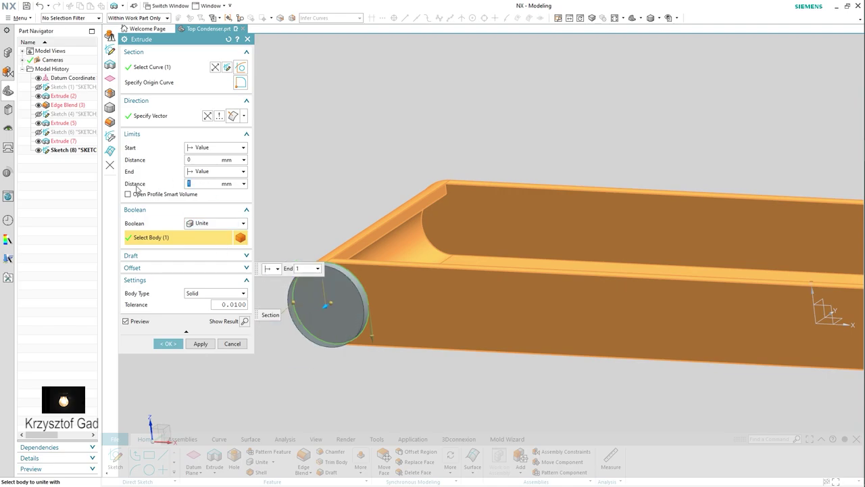
click(168, 344)
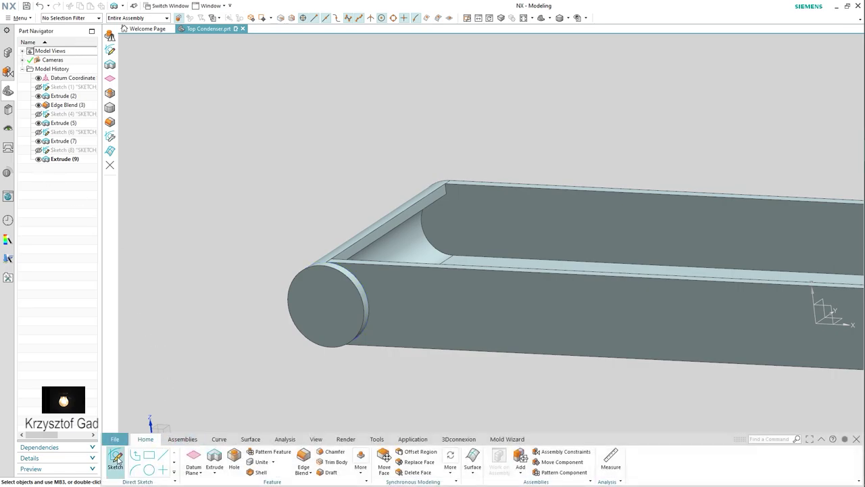
Step: Sketch a 6 mm circle at the origin on the disc face
click(115, 460)
click(330, 304)
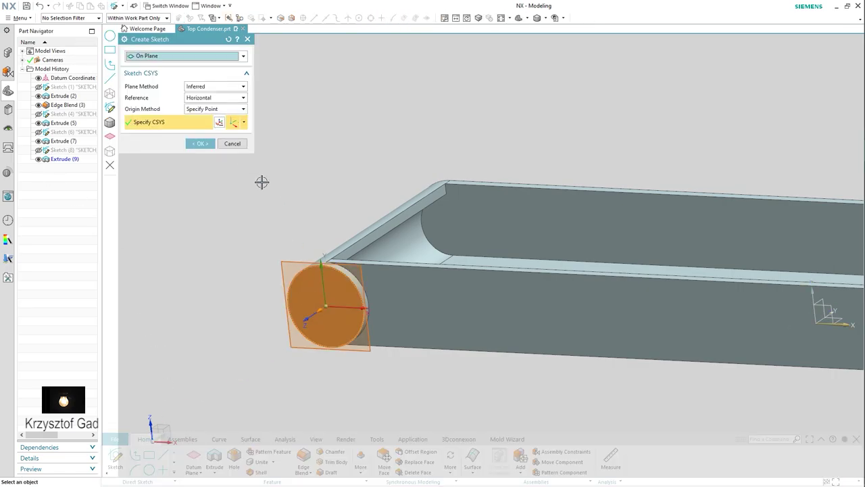
click(207, 145)
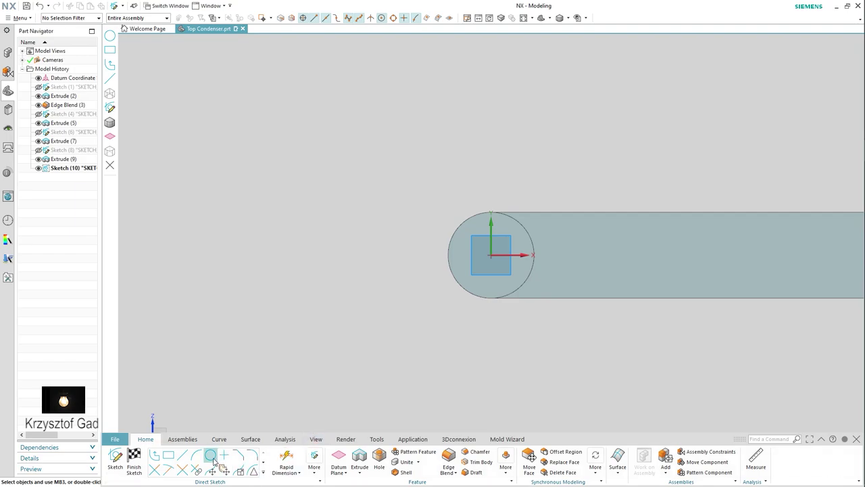
click(212, 458)
click(492, 255)
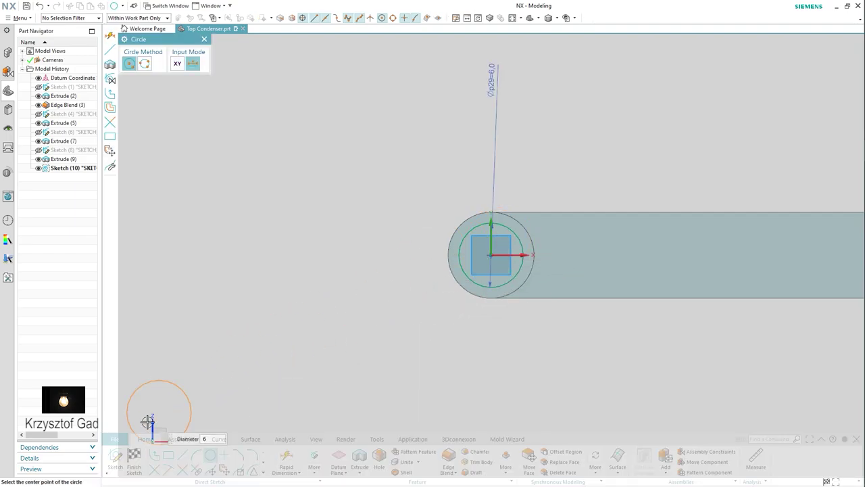
click(134, 460)
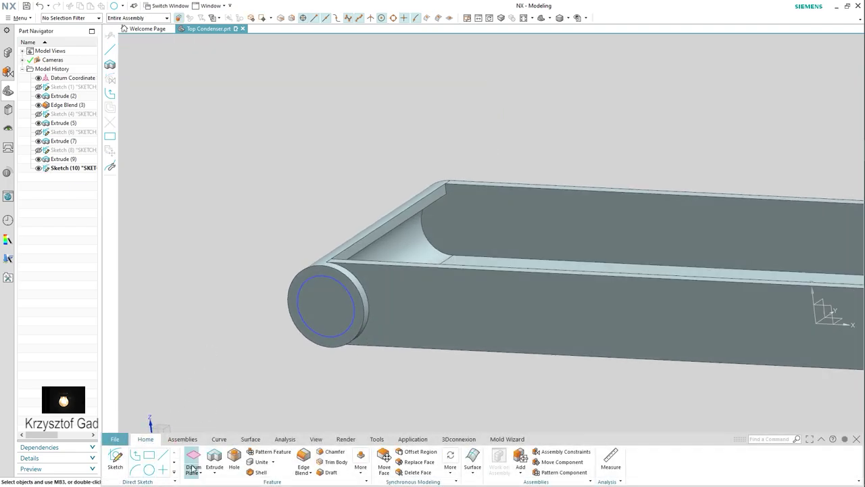
Step: Extrude the 6 mm circle 1.5 mm, united with the body
click(215, 457)
click(315, 327)
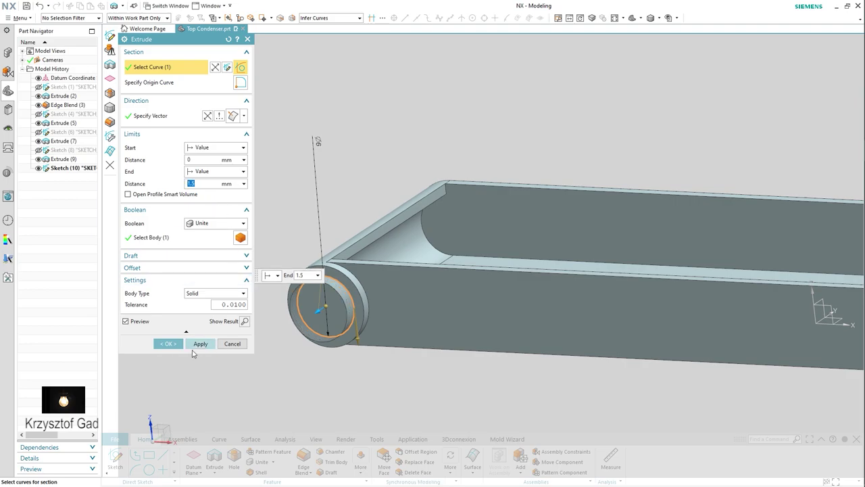
click(171, 344)
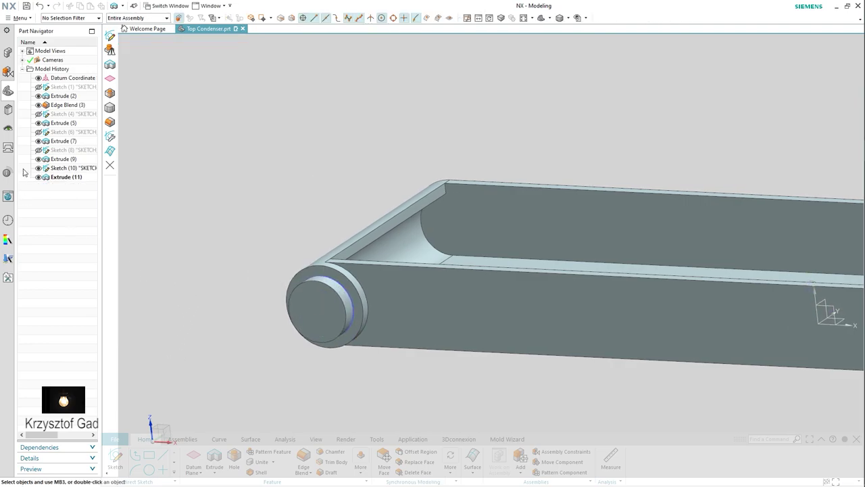
Step: Mirror the end disc, Extrude (9), across the XZ datum plane
click(361, 468)
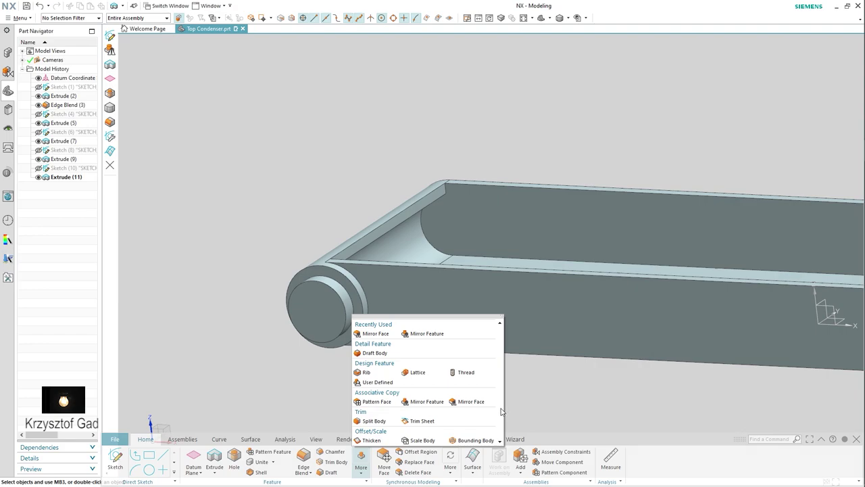
click(426, 402)
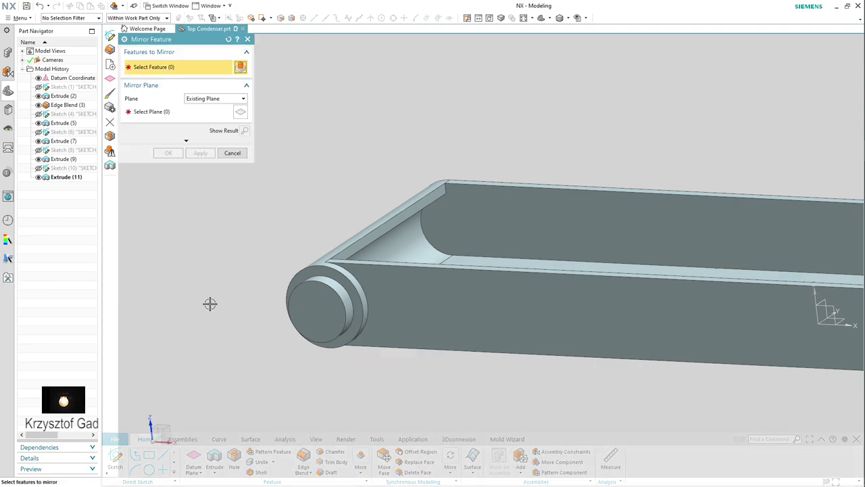
click(65, 161)
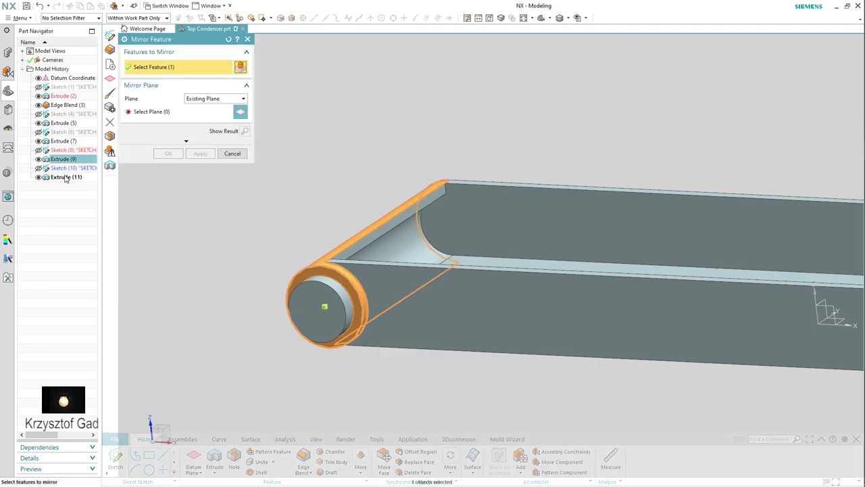
click(66, 177)
click(70, 159)
click(160, 118)
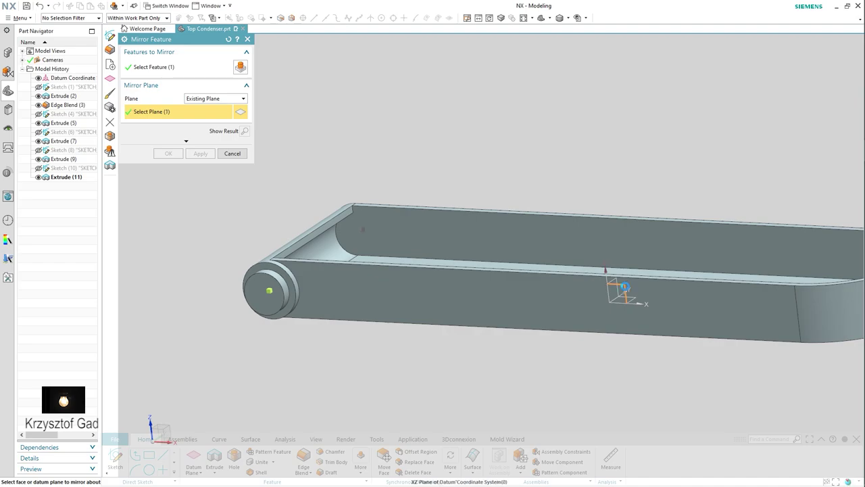
middle_drag(625, 287, 338, 241)
click(201, 153)
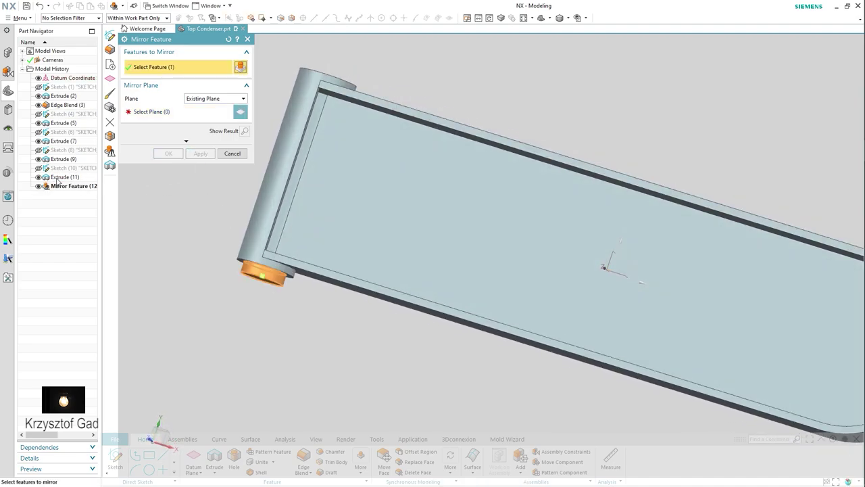
Step: Mirror the pin, Extrude (11), across the XZ datum plane too
middle_click(604, 267)
middle_drag(604, 267, 599, 269)
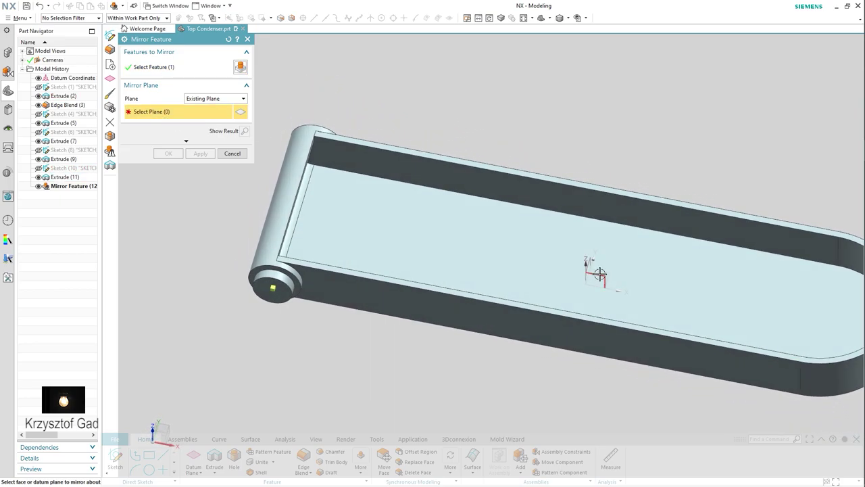
click(600, 274)
click(167, 154)
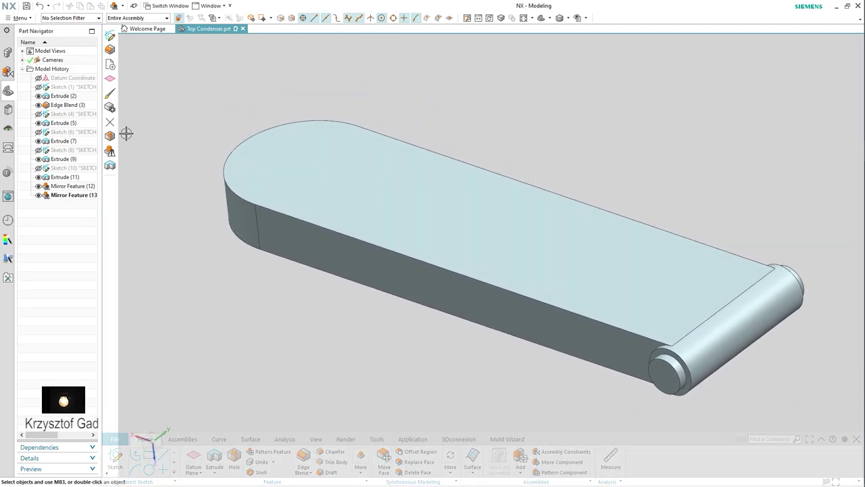
click(20, 18)
mouse_move(22, 84)
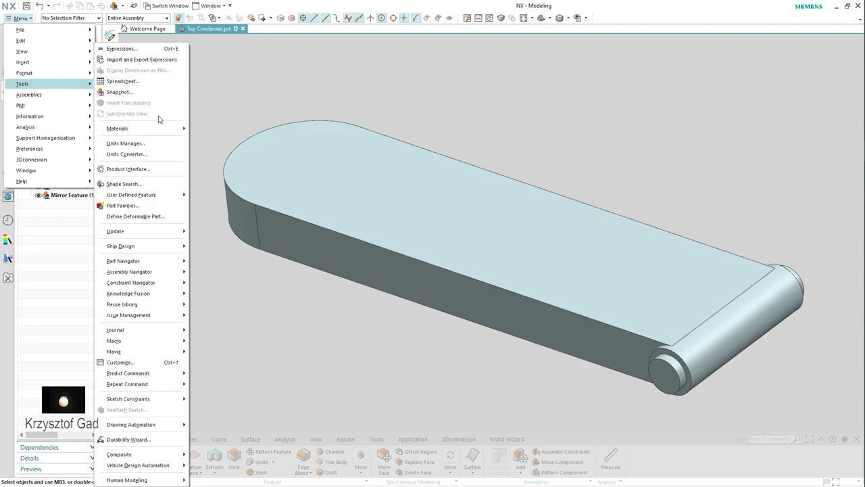
Step: Assign ABS as the body's material
click(203, 128)
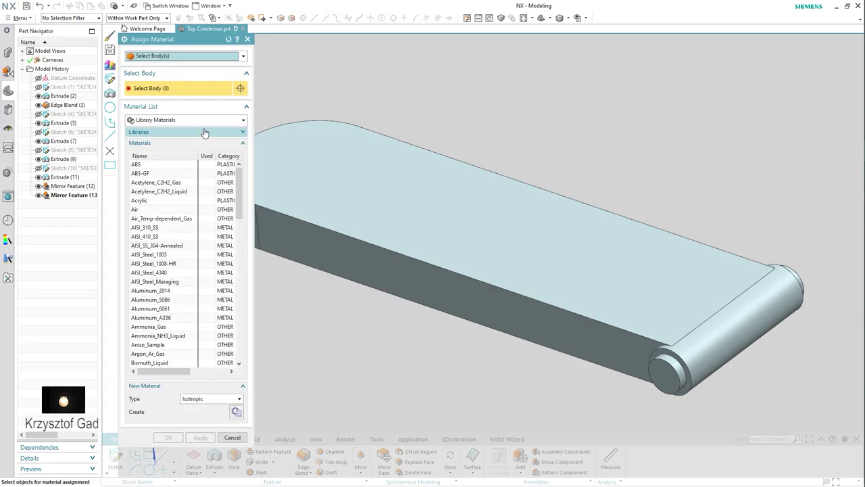
click(166, 165)
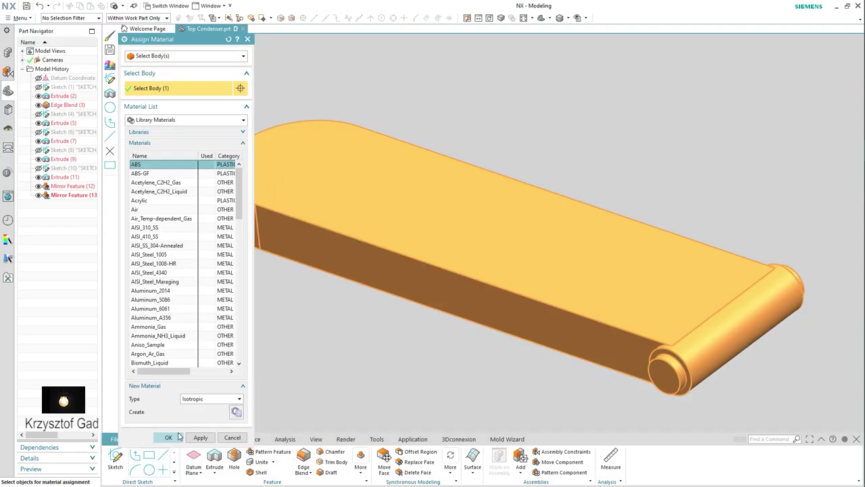
click(179, 436)
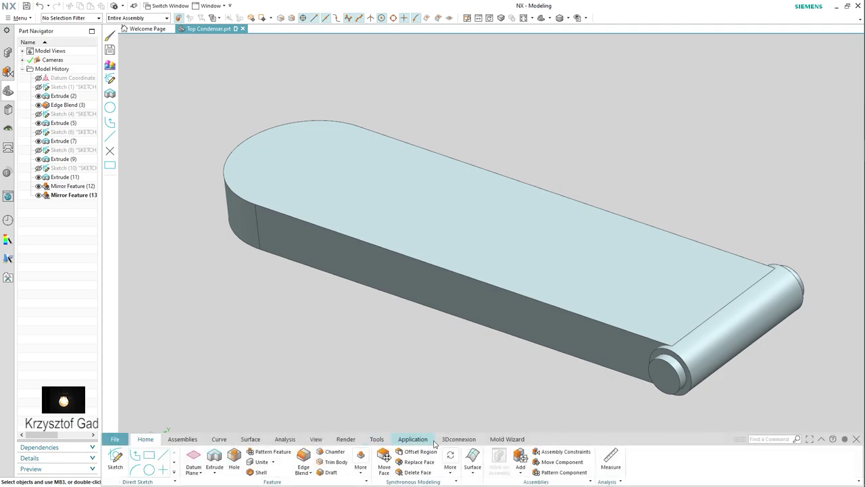
Step: Recolour the body olive Strong Stone (ID 191) through Edit Object Display
click(316, 439)
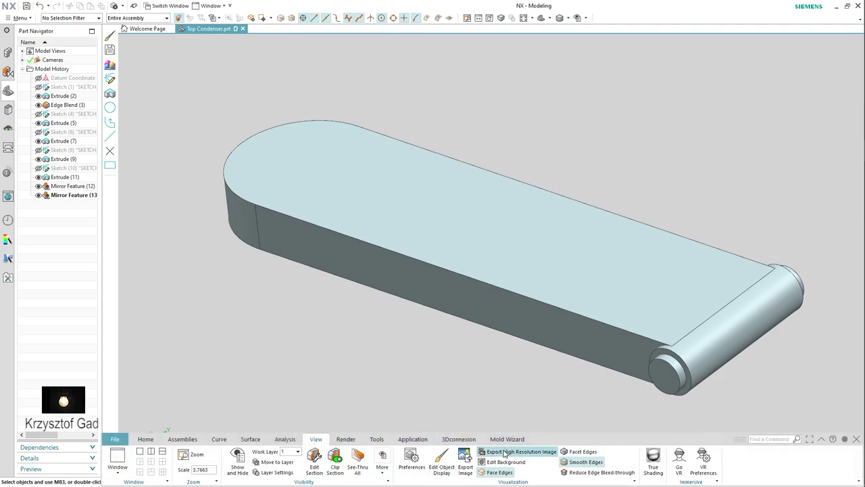
click(441, 459)
click(457, 298)
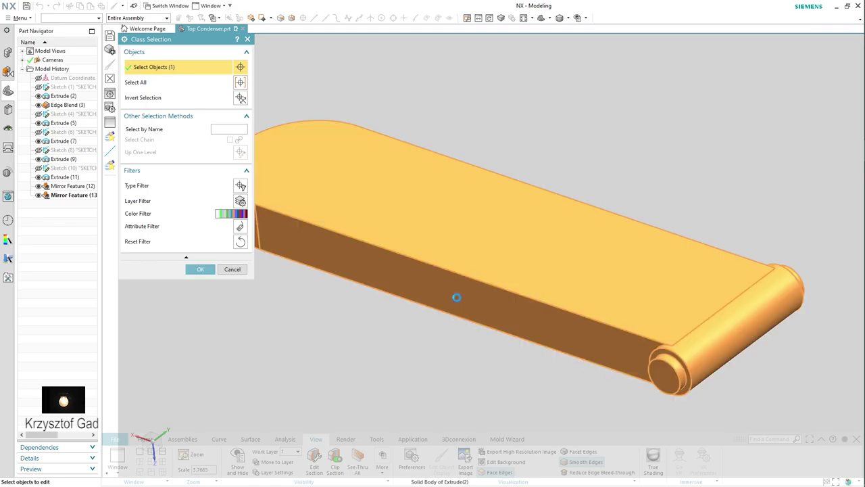
click(200, 270)
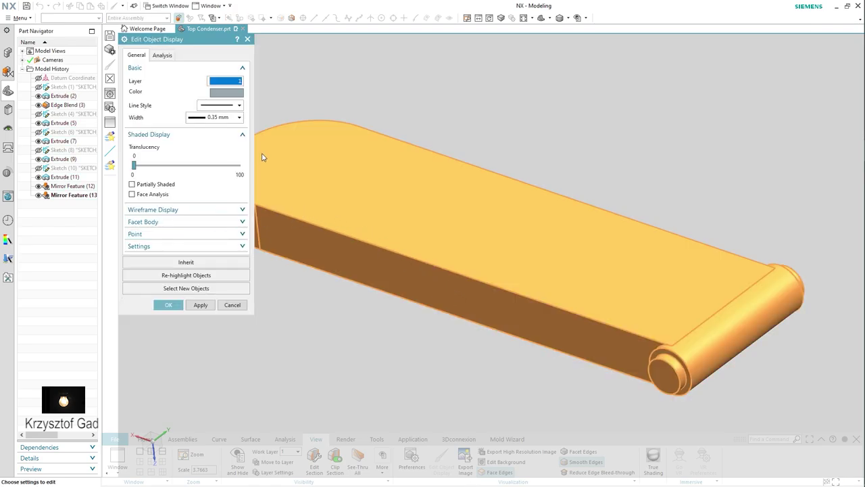
click(232, 93)
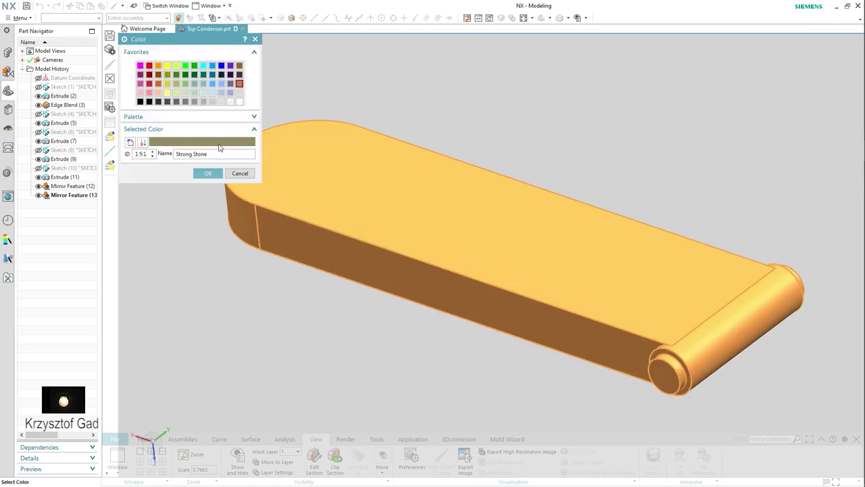
click(208, 173)
click(170, 304)
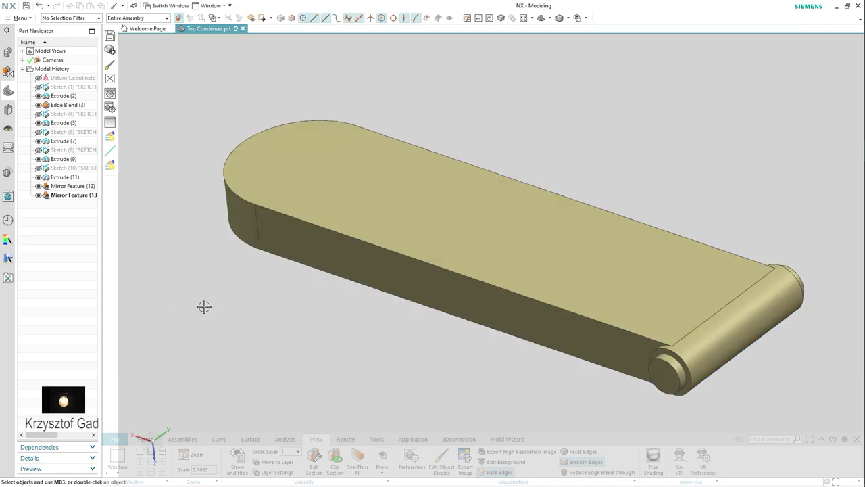
mouse_move(203, 305)
middle_down()
mouse_move(187, 336)
mouse_move(164, 333)
middle_up()
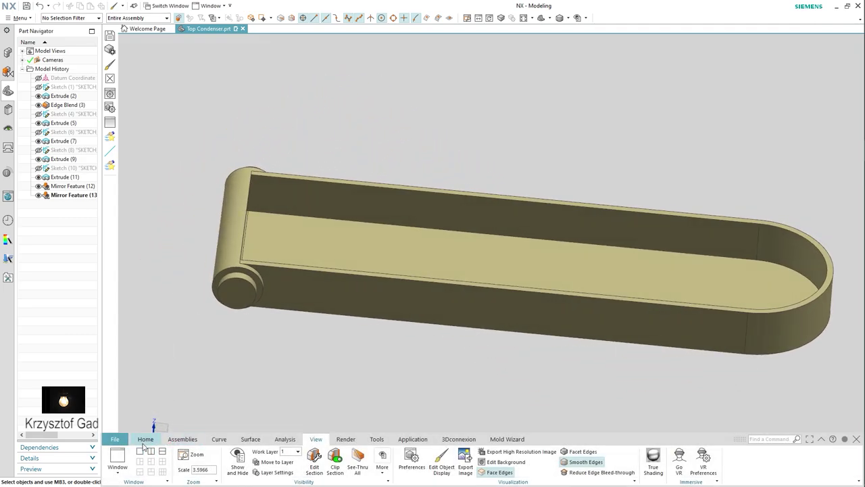
Step: Create Datum Plane (14) offset 2 mm from the part's flat face, then start a sketch
click(144, 443)
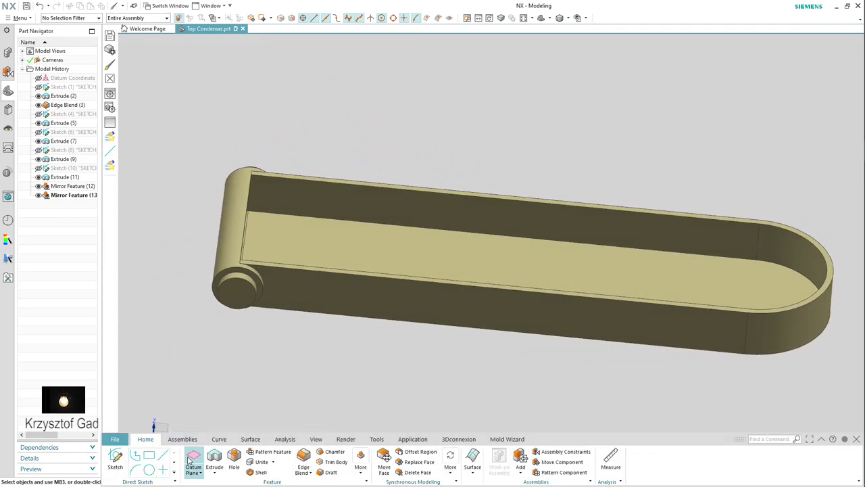
click(194, 459)
mouse_move(180, 396)
middle_down()
mouse_move(155, 257)
mouse_move(277, 284)
mouse_move(345, 259)
mouse_move(230, 183)
middle_up()
click(345, 259)
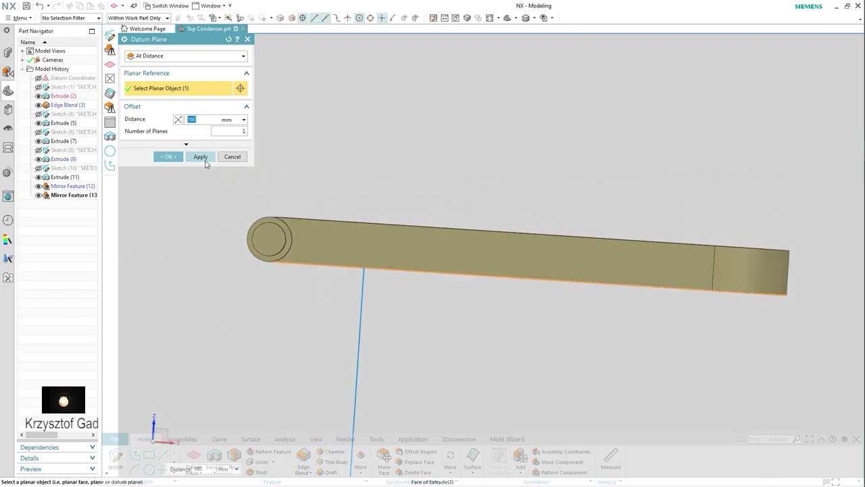
text(2)
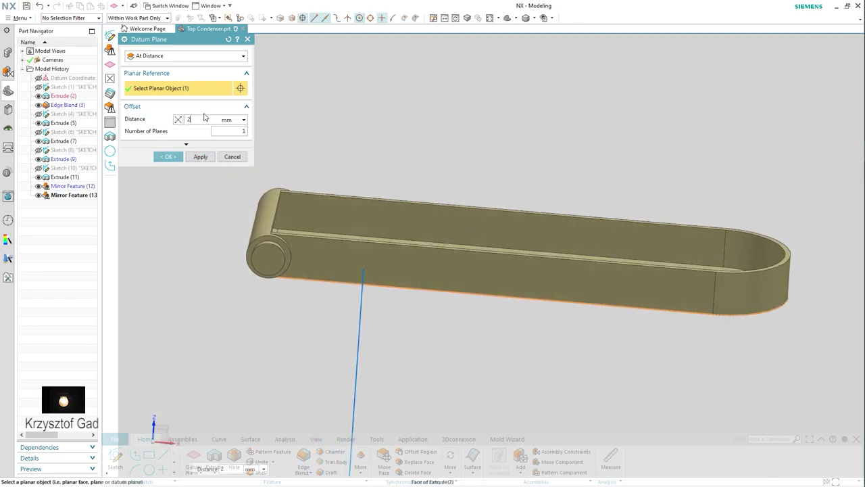
key(Return)
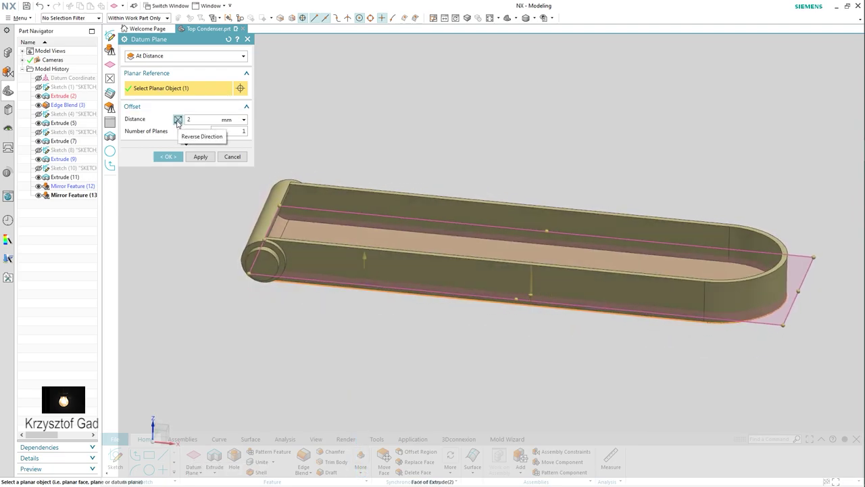
click(168, 157)
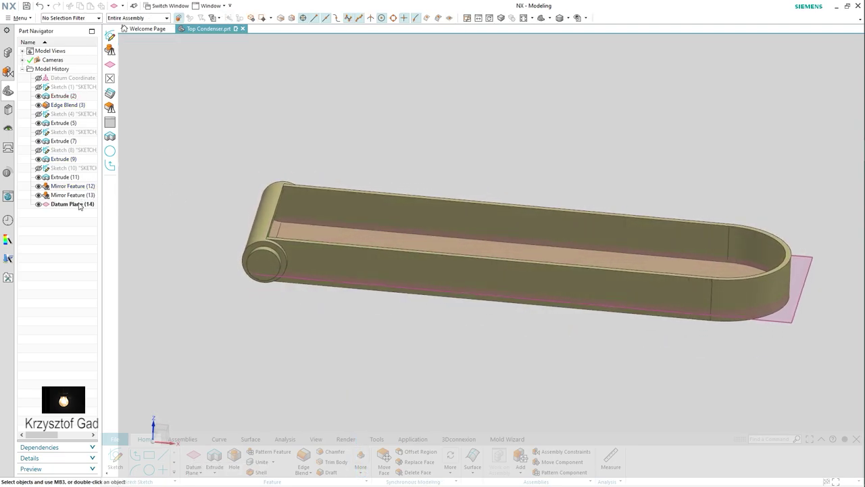
click(116, 459)
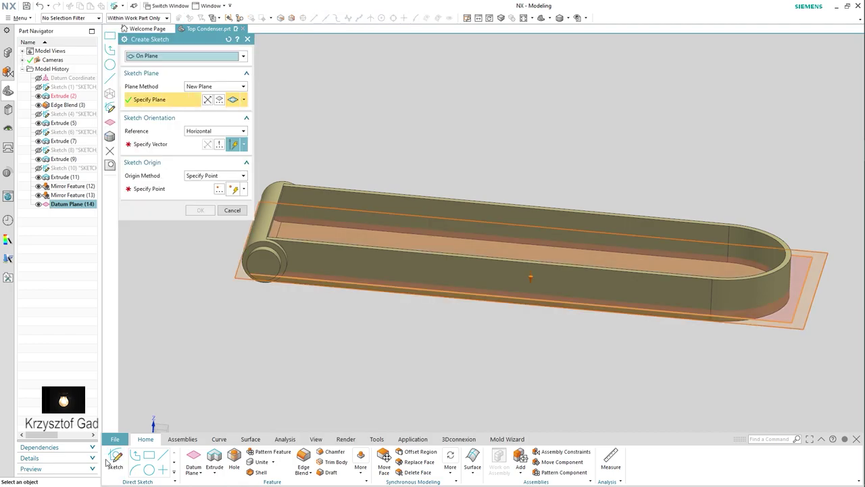
Step: Sketch on Datum Plane (14) and draw a 30-wide center rectangle near the hinge end
click(232, 210)
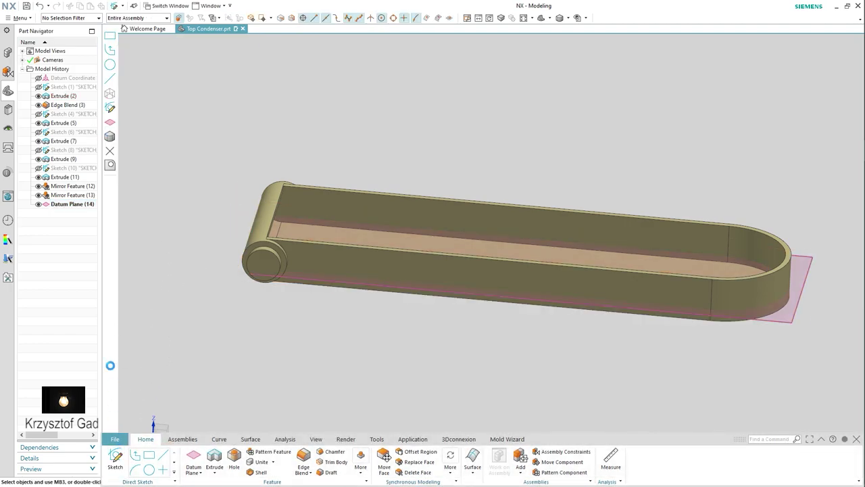
click(61, 207)
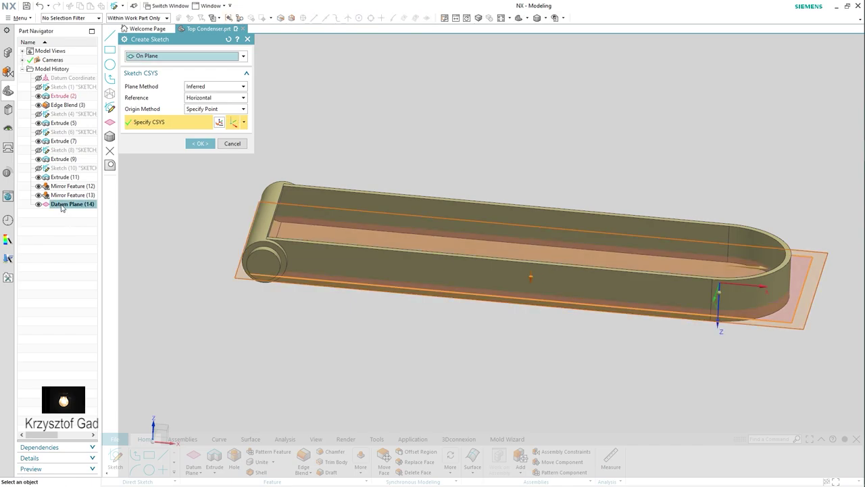
click(188, 144)
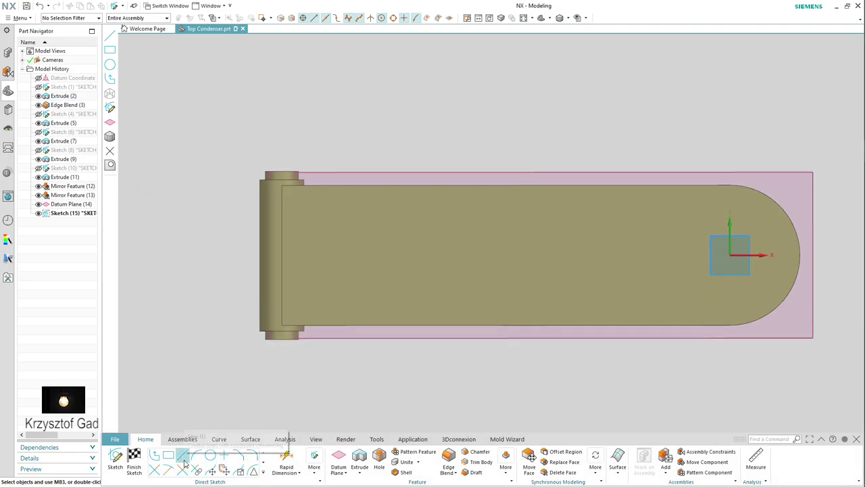
click(169, 455)
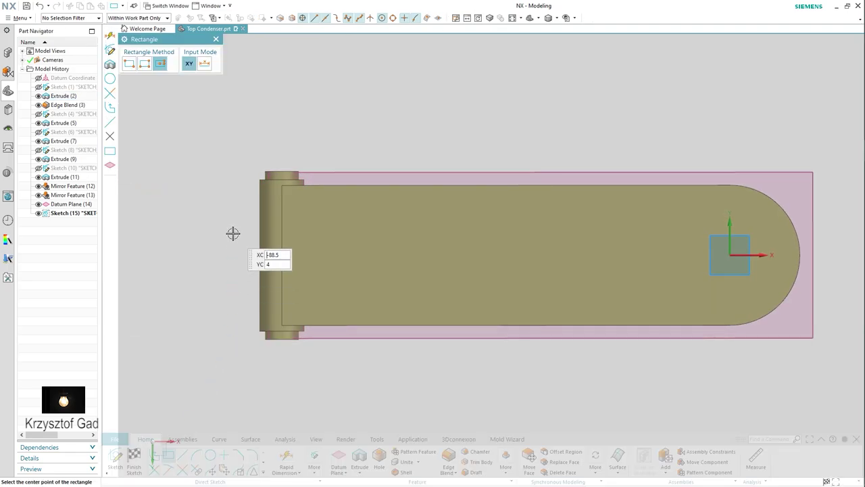
click(232, 233)
text(30)
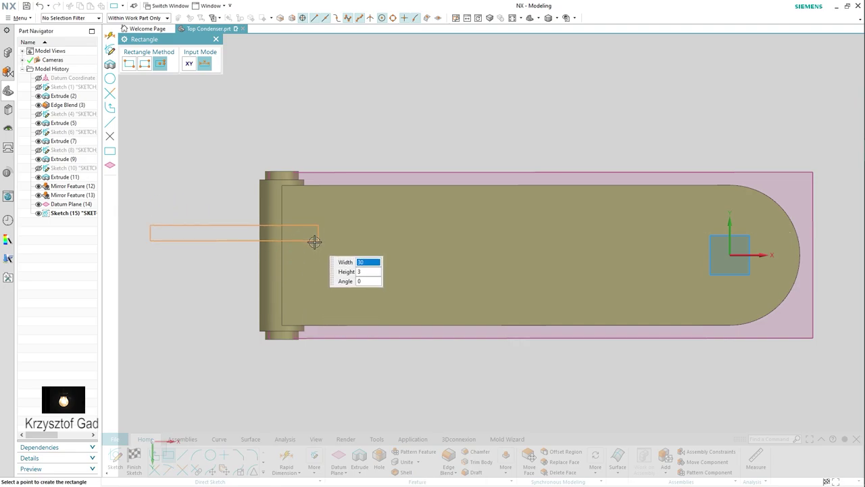
click(317, 253)
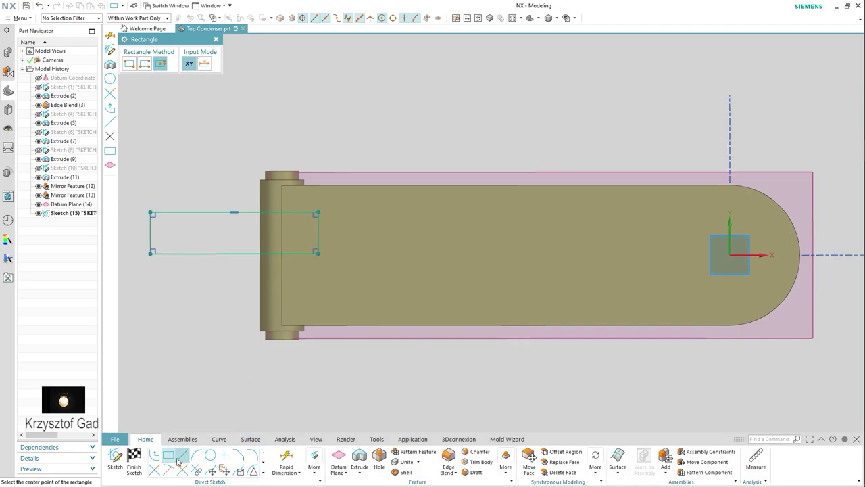
Step: Dimension the rectangle 4 mm high and 2 mm off the axis, then stretch it past the hinge end
click(285, 459)
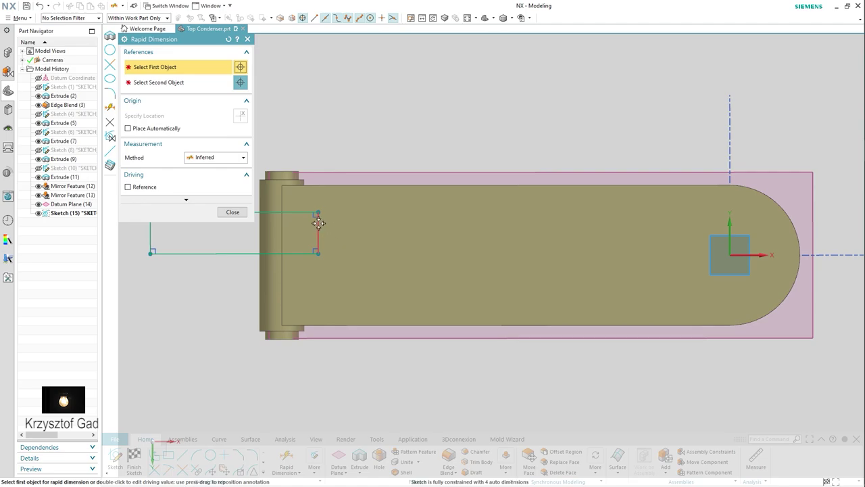
click(318, 221)
click(343, 225)
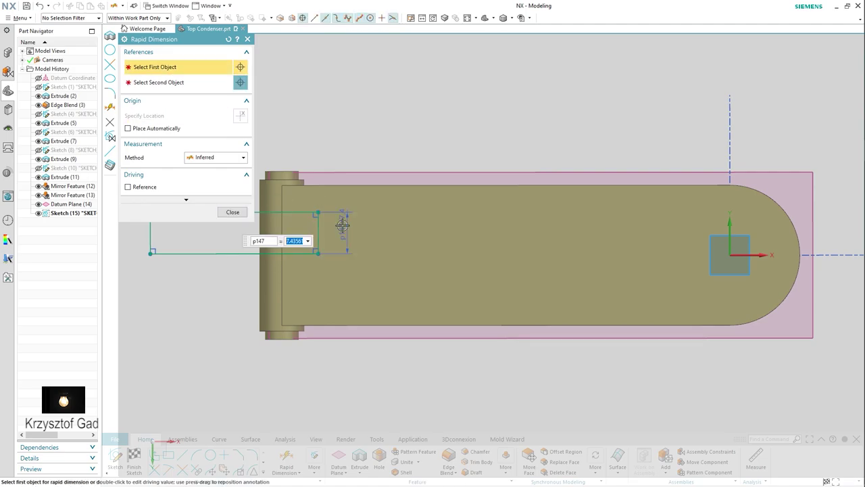
text(4)
key(Return)
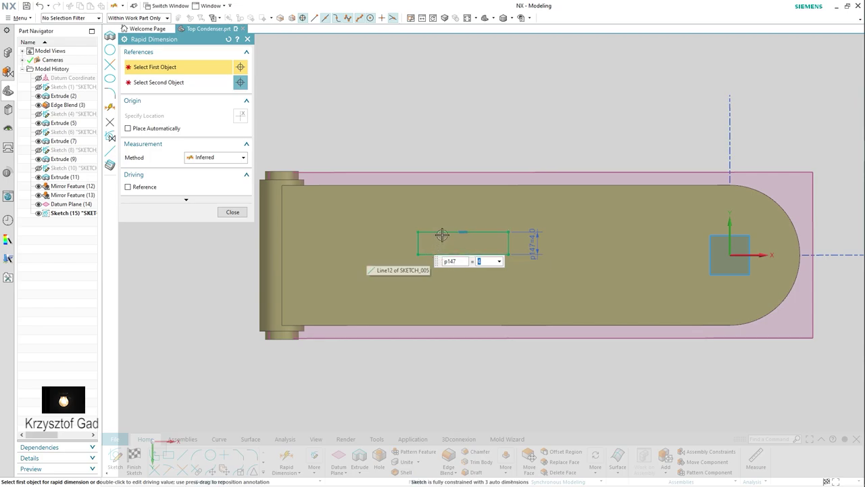
click(439, 231)
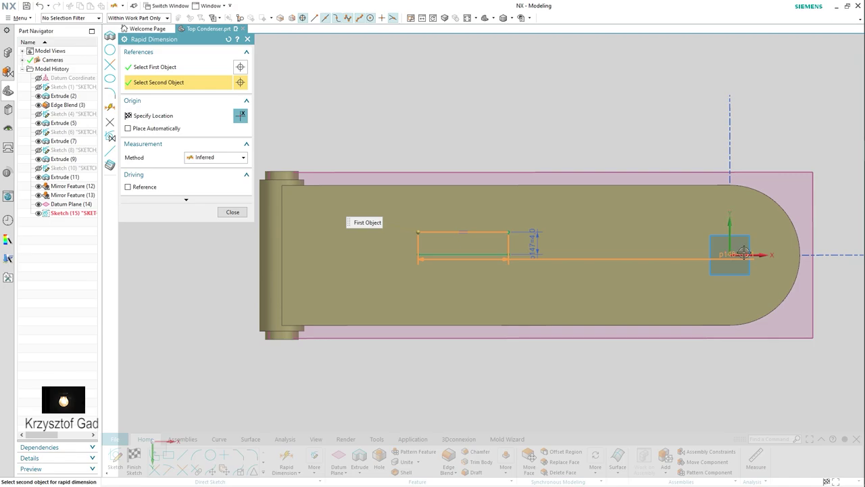
click(758, 254)
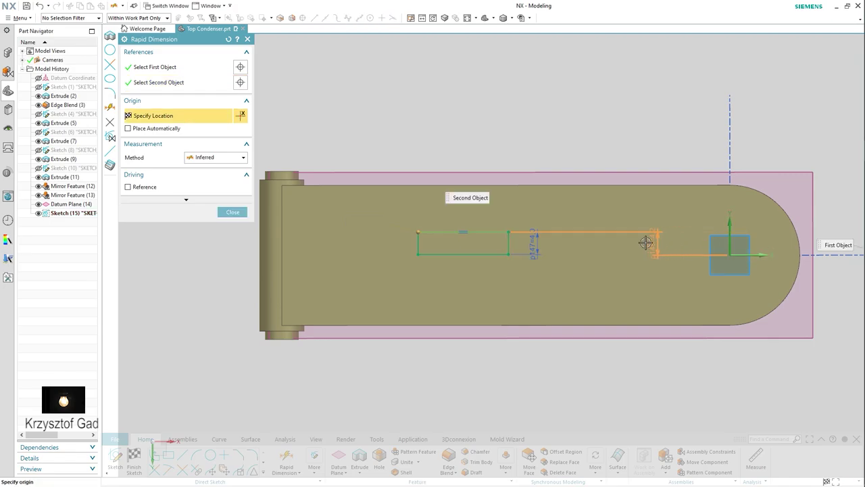
click(638, 241)
text(2)
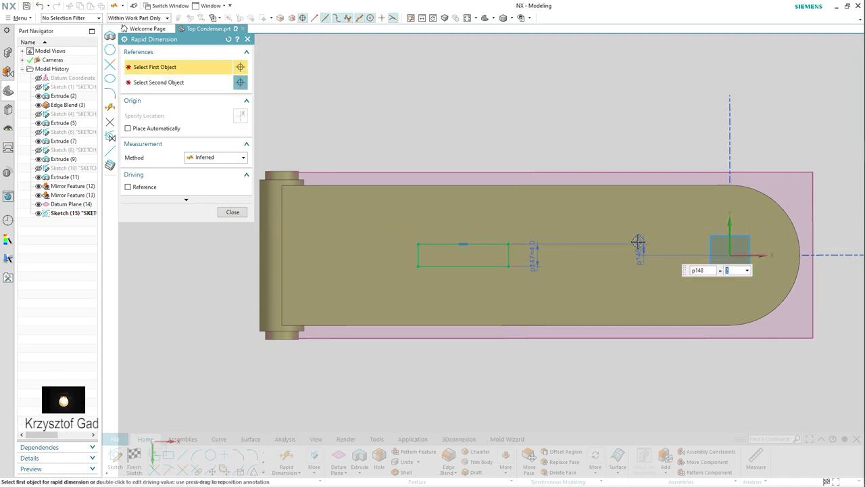
key(Escape)
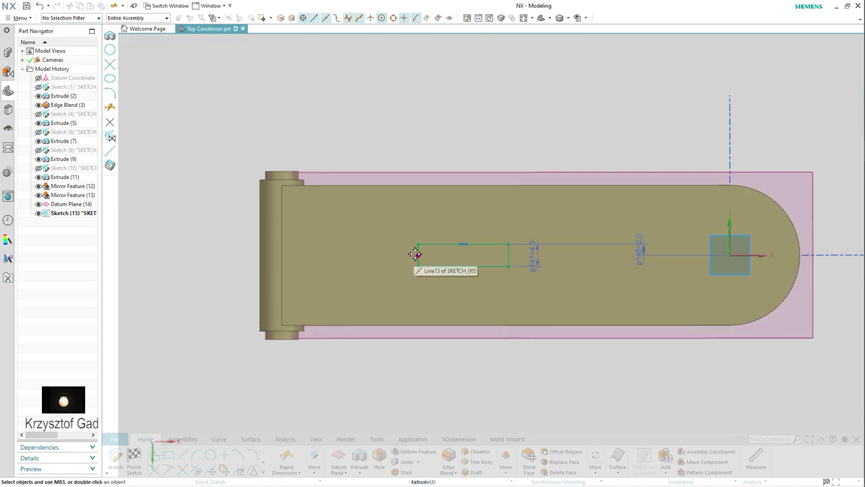
drag(417, 252, 359, 253)
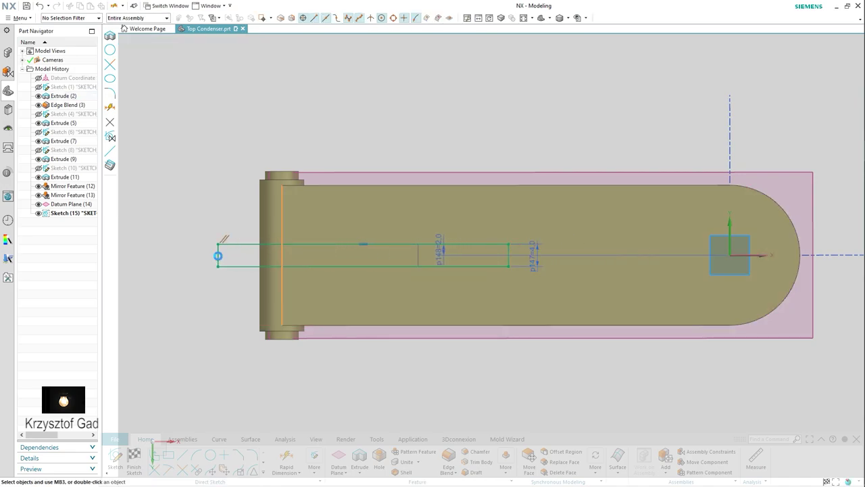
drag(217, 255, 218, 256)
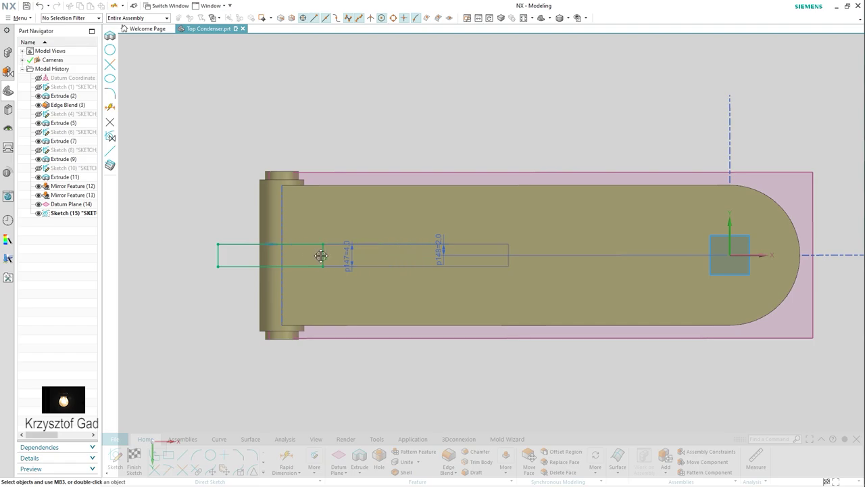
Step: Finish the sketch and extrude the rectangle Through All, subtracting it from the hinge barrel
click(135, 464)
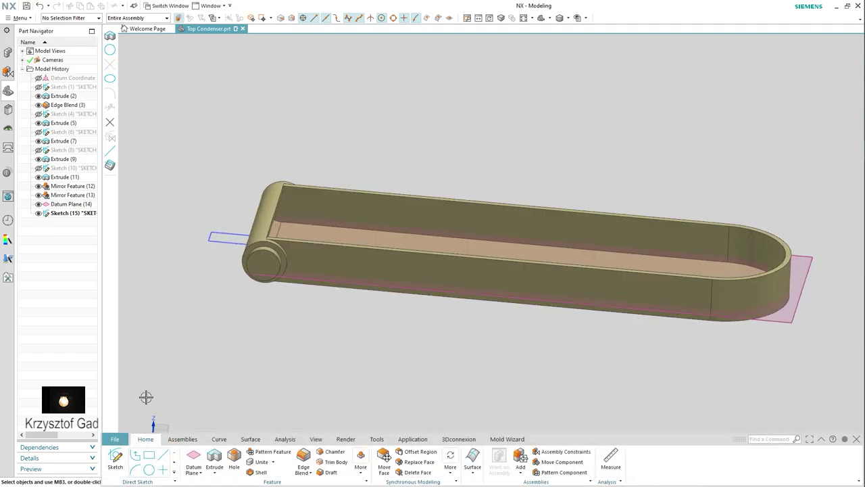
middle_drag(145, 396, 149, 390)
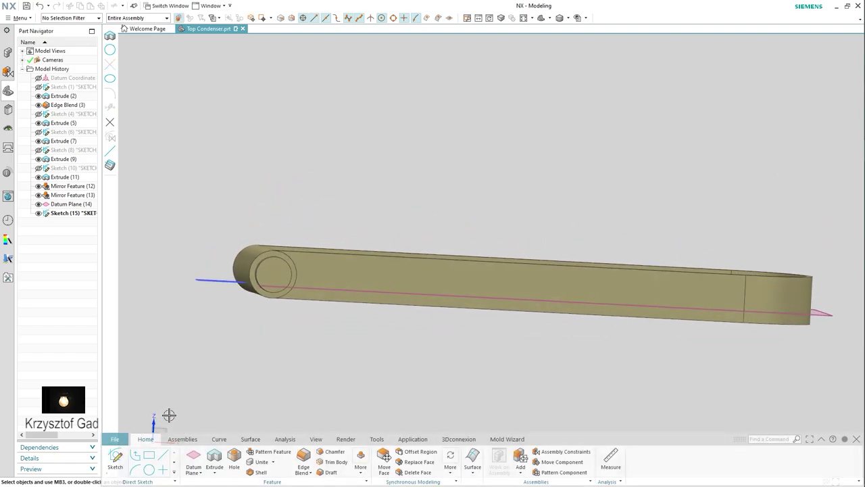
click(214, 458)
middle_drag(257, 406, 332, 325)
click(332, 325)
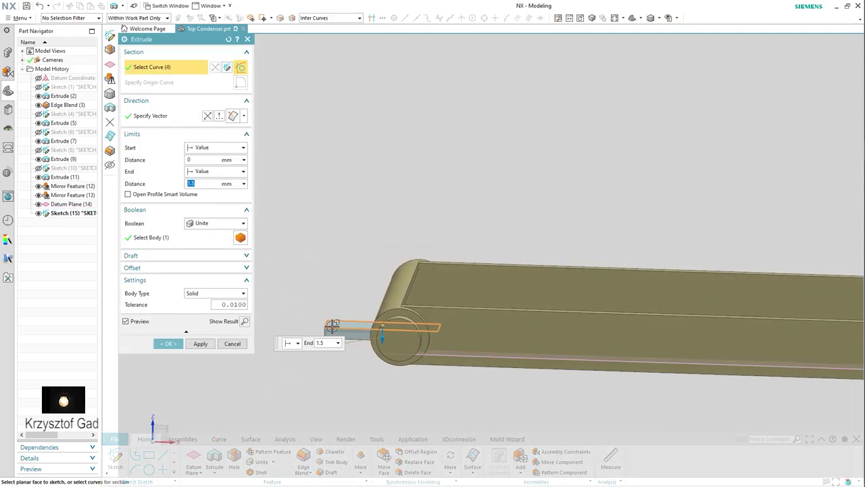
click(221, 174)
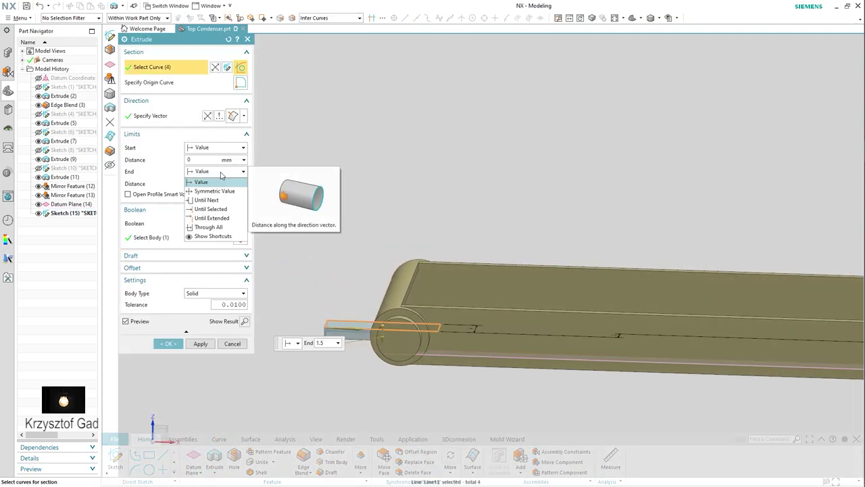
click(222, 228)
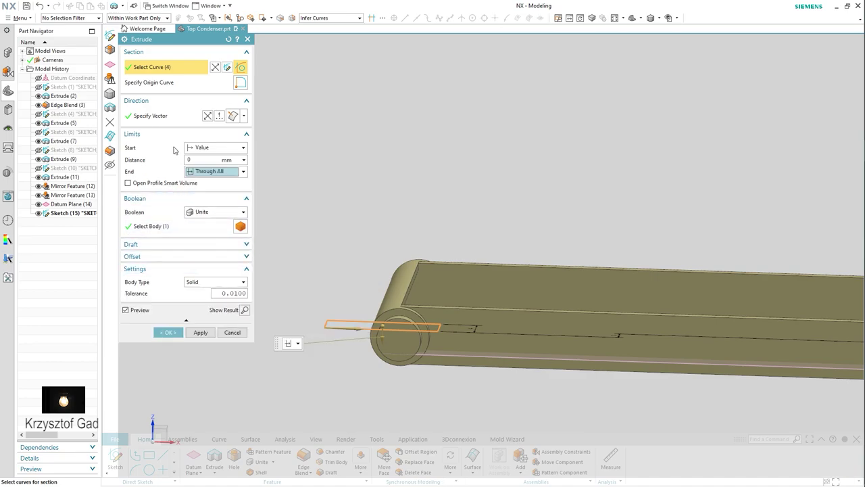
click(213, 213)
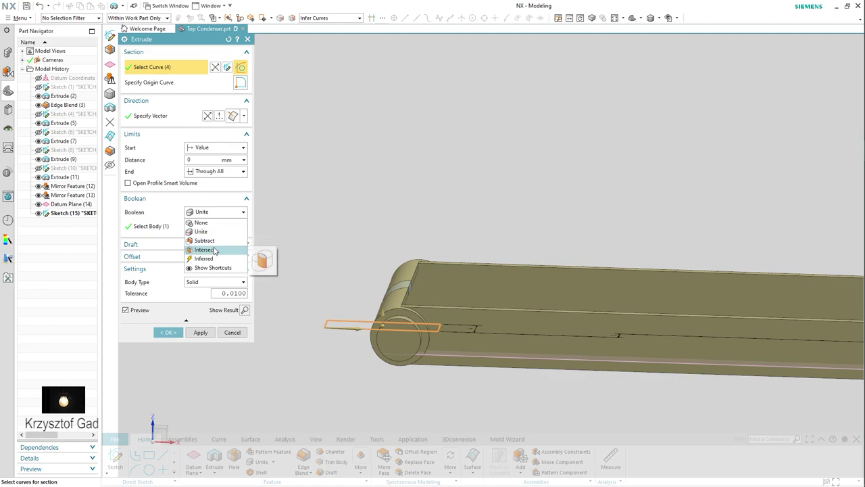
click(205, 240)
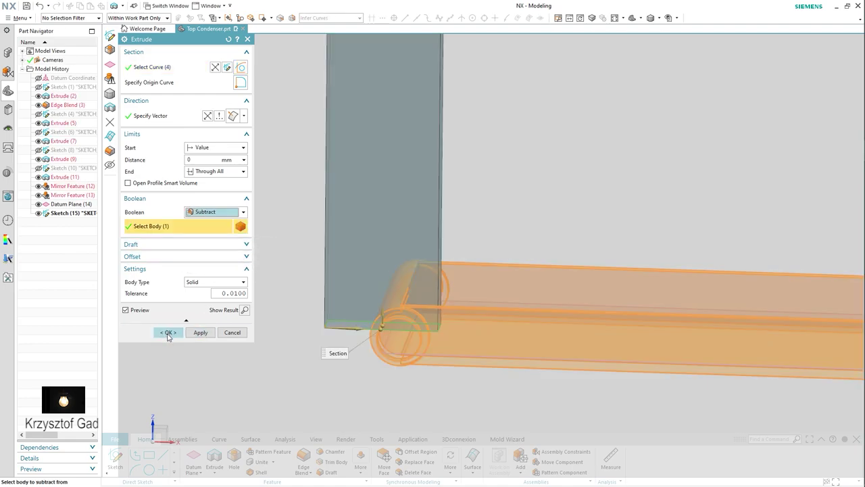
click(168, 333)
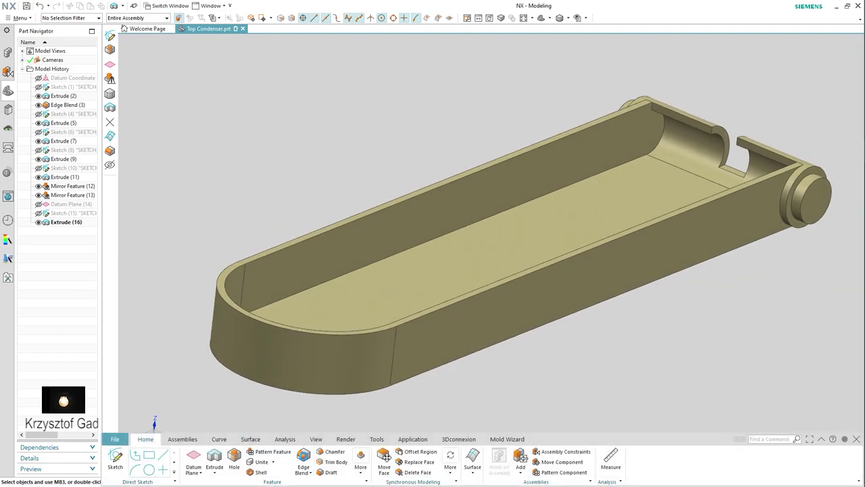
Step: Apply a 2 mm Edge Blend to the two inner edges at the slot's base
click(303, 456)
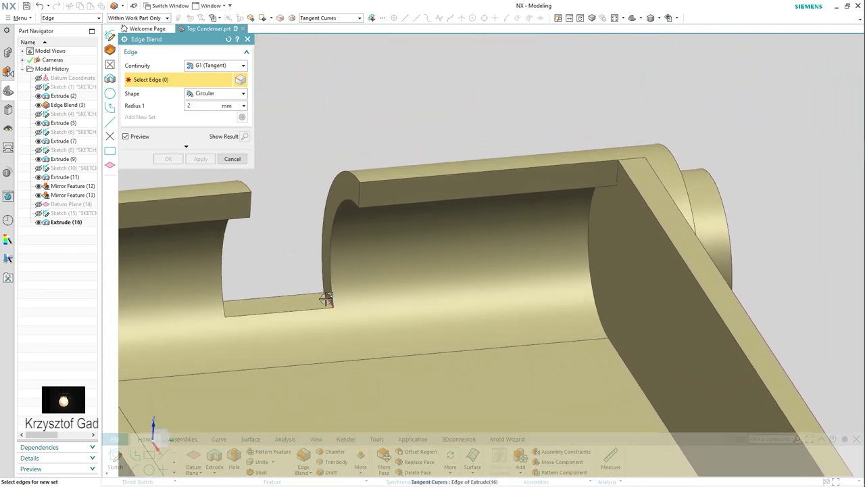
click(327, 298)
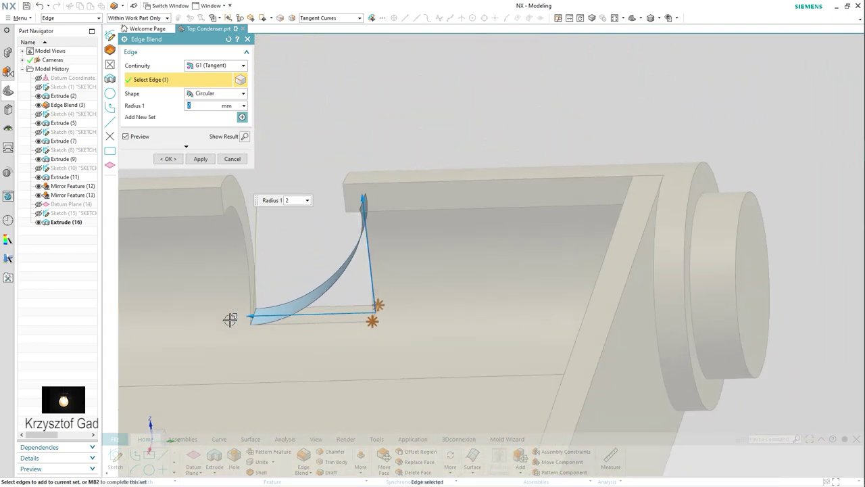
scroll(269, 312, up, 2)
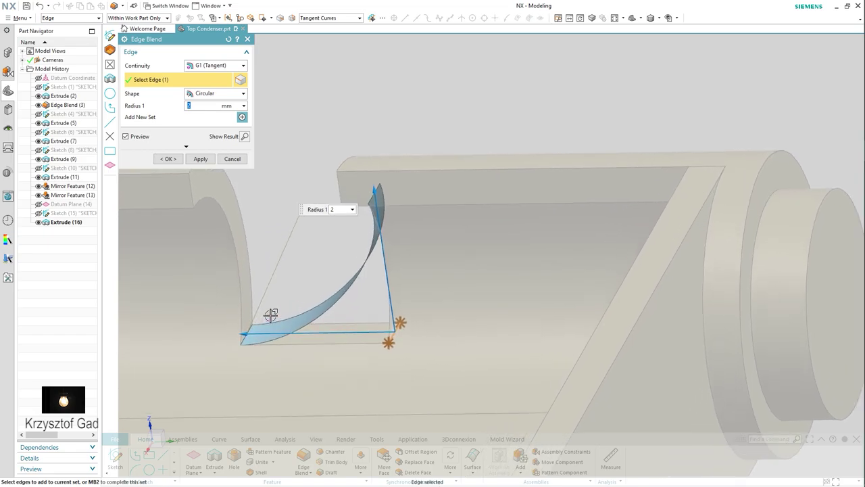
scroll(256, 331, up, 3)
click(230, 348)
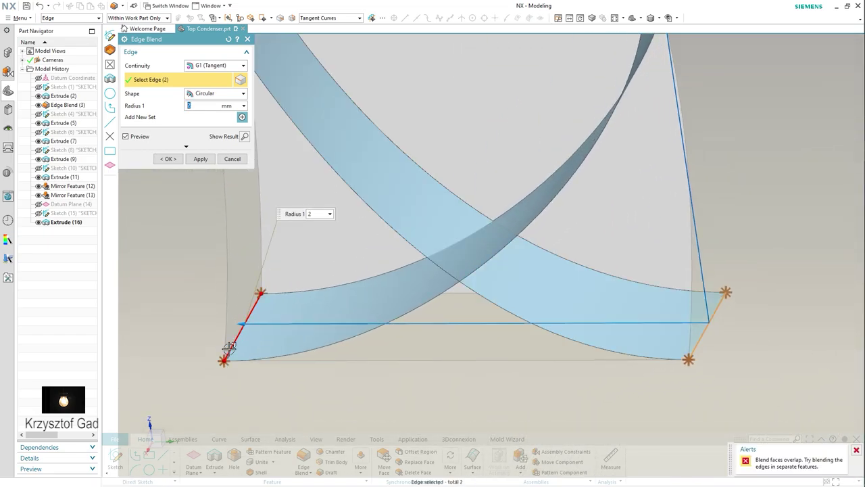
click(245, 136)
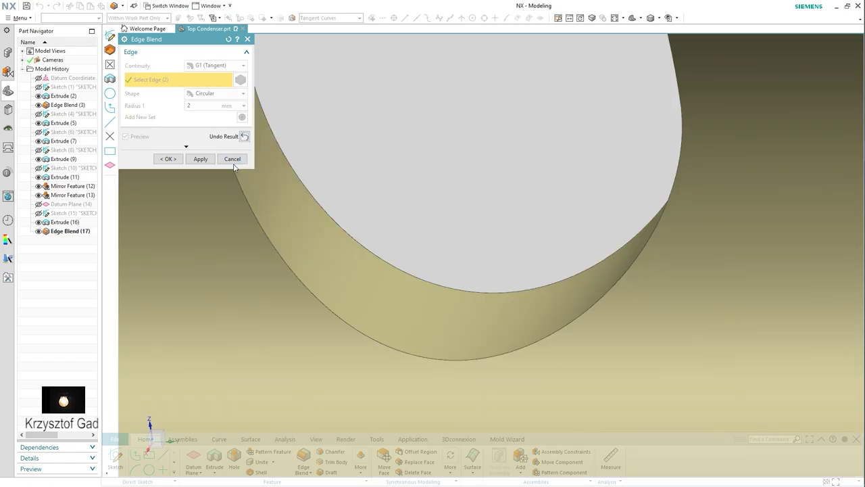
click(174, 159)
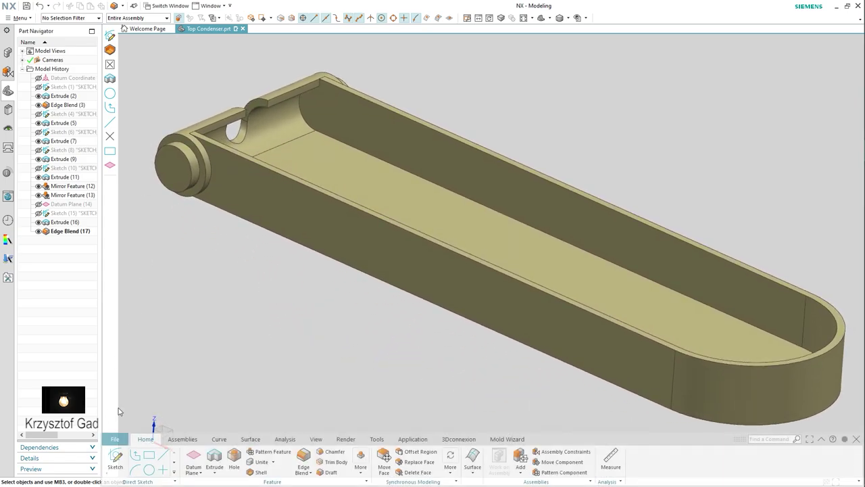
Step: Create a new model part named Condenser Strainer
click(114, 439)
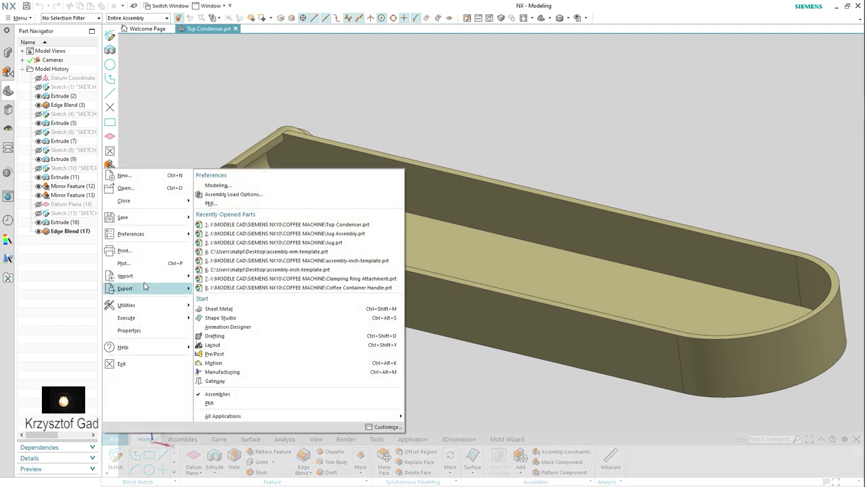
click(150, 178)
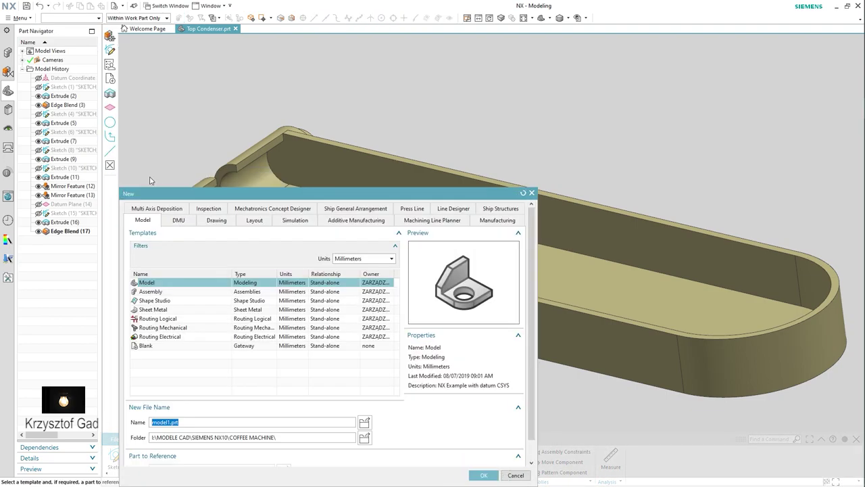
key(Return)
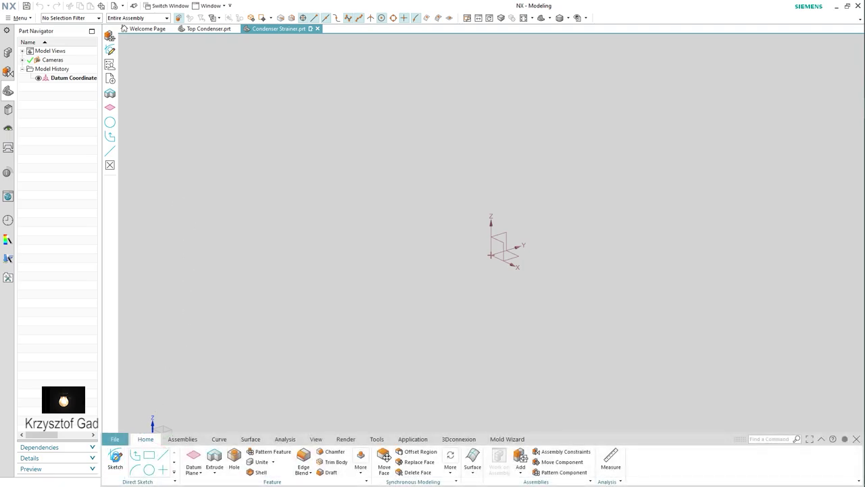
Step: Sketch on the XY plane and draw a center rectangle from the origin
click(115, 457)
click(200, 144)
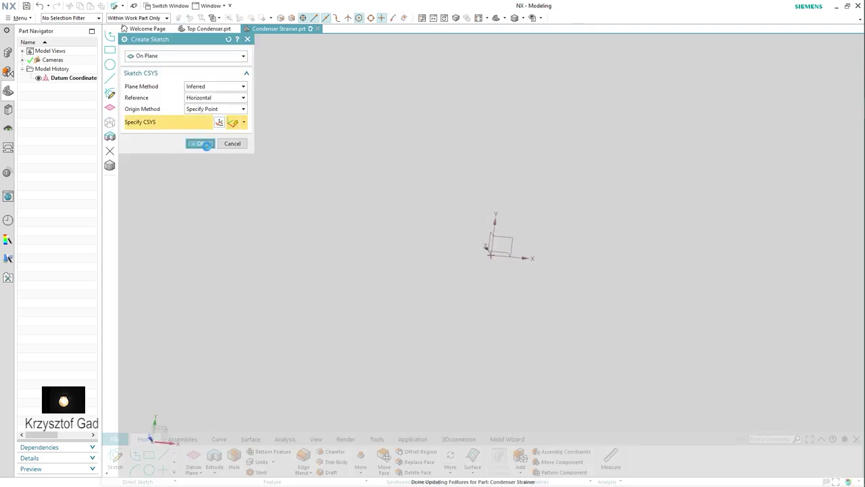
right_click(398, 240)
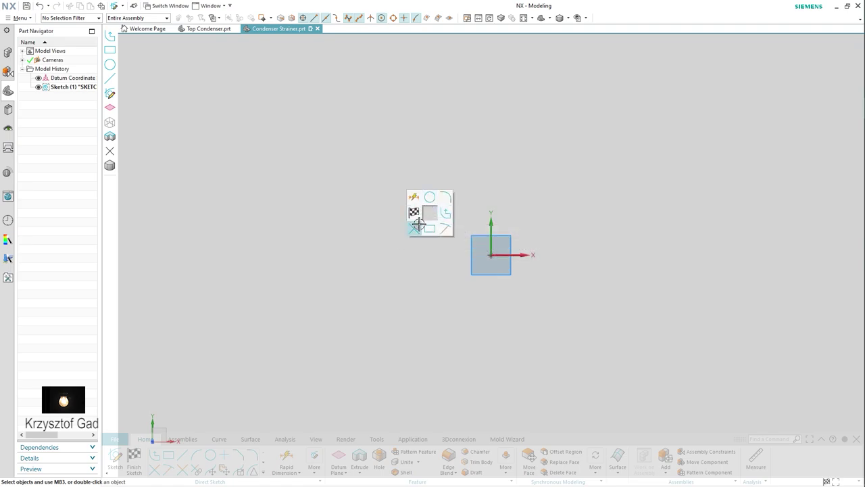
click(430, 230)
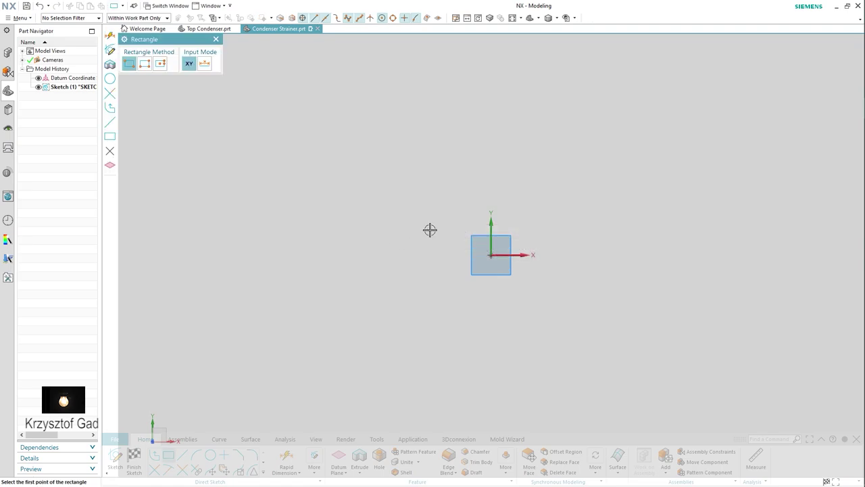
click(161, 63)
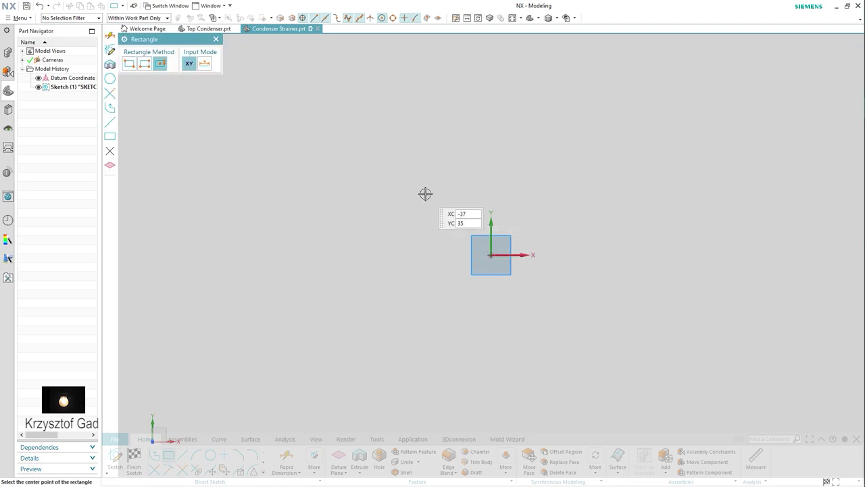
click(490, 254)
click(673, 176)
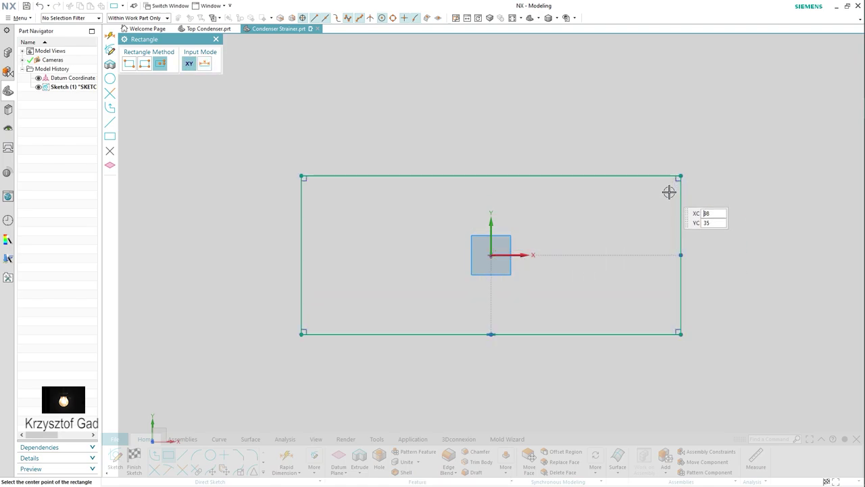
right_click(663, 200)
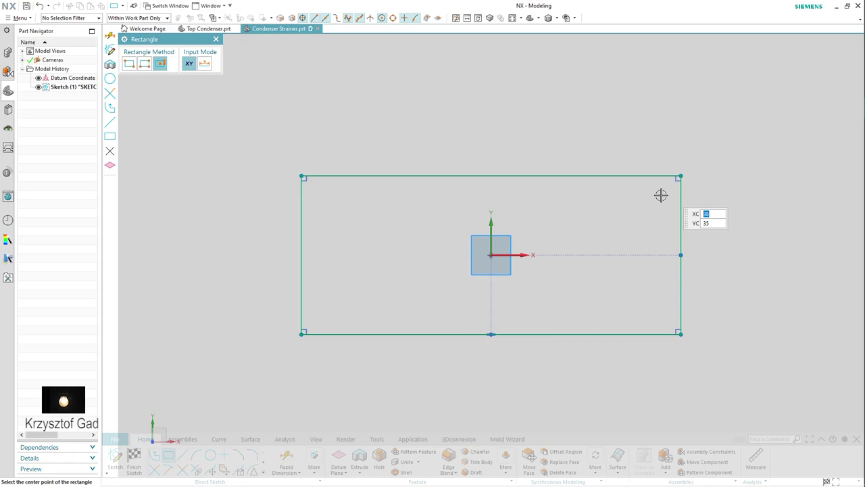
key(Escape)
Step: Dimension the rectangle 91.5 wide and 23 high
key(d)
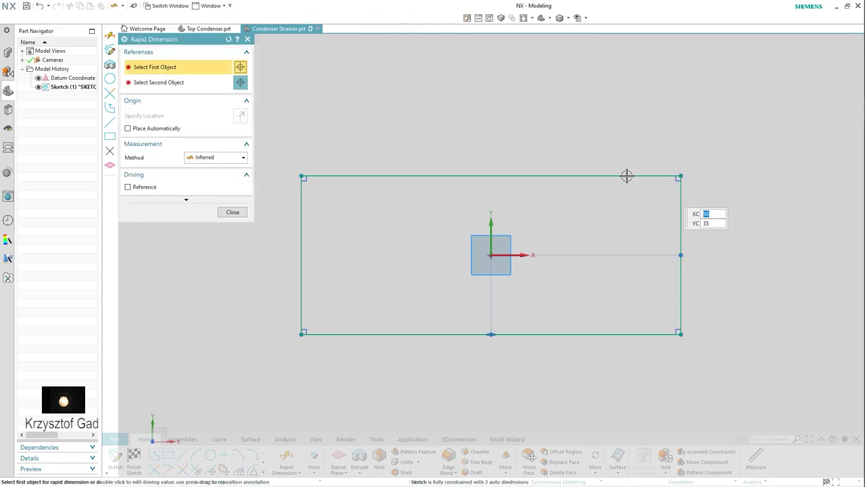
click(627, 177)
click(520, 151)
text(91,5)
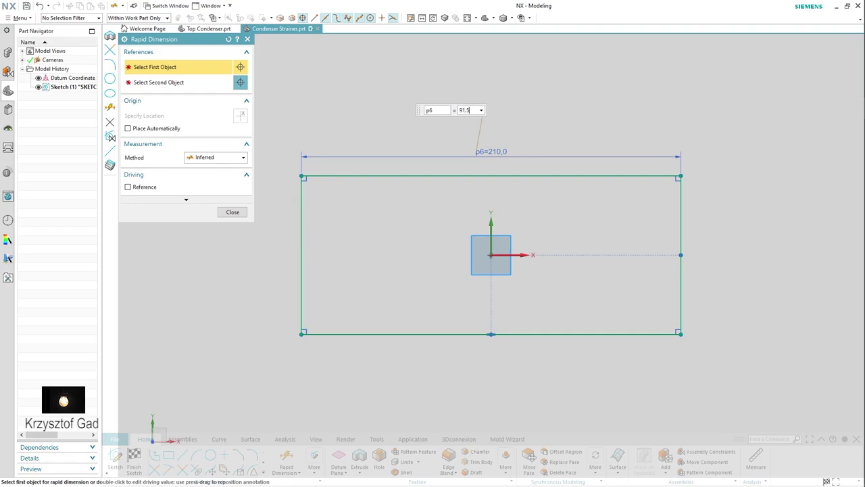
key(Return)
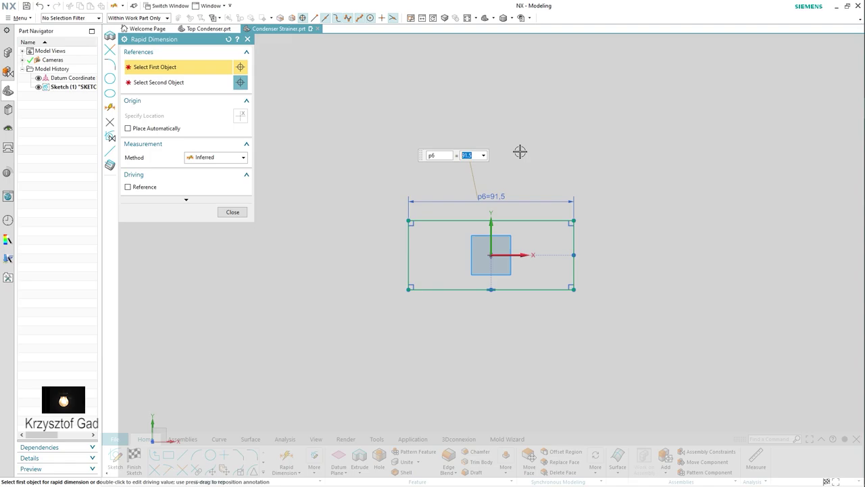
click(574, 236)
click(595, 242)
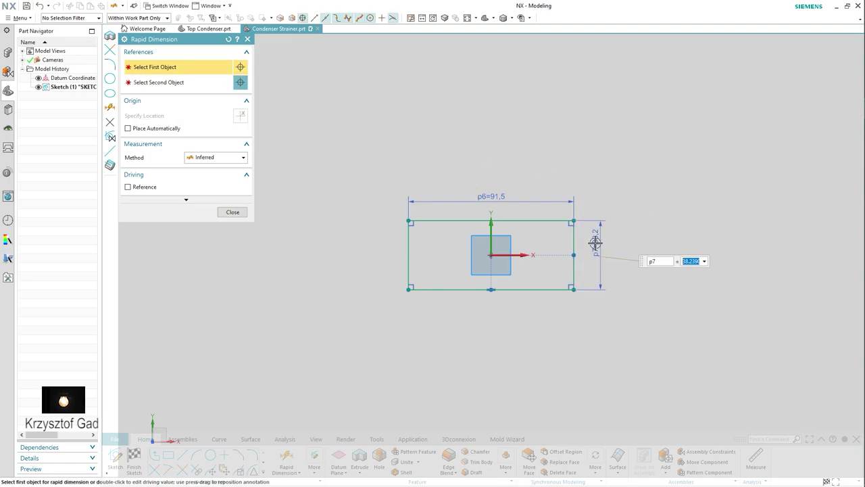
text(23)
key(Return)
key(ctrl+f)
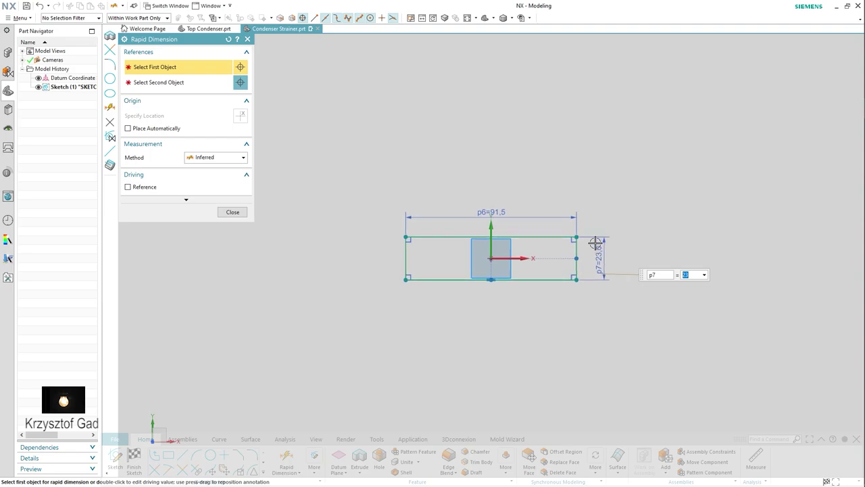
Step: Fillet the right corners at R11.5 and turn the right end line into a reference line
right_click(588, 202)
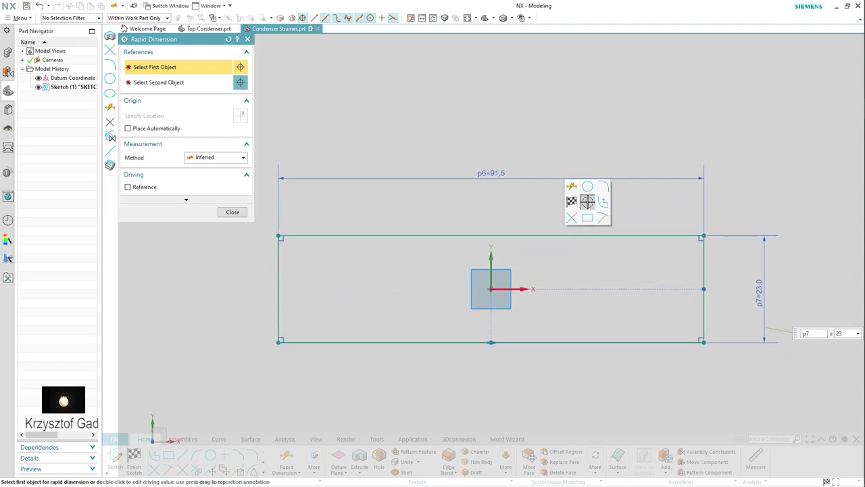
click(603, 184)
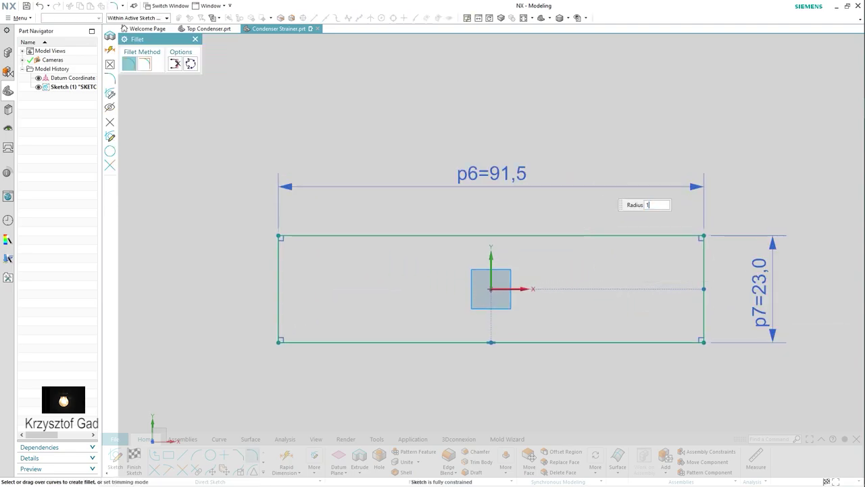
click(703, 236)
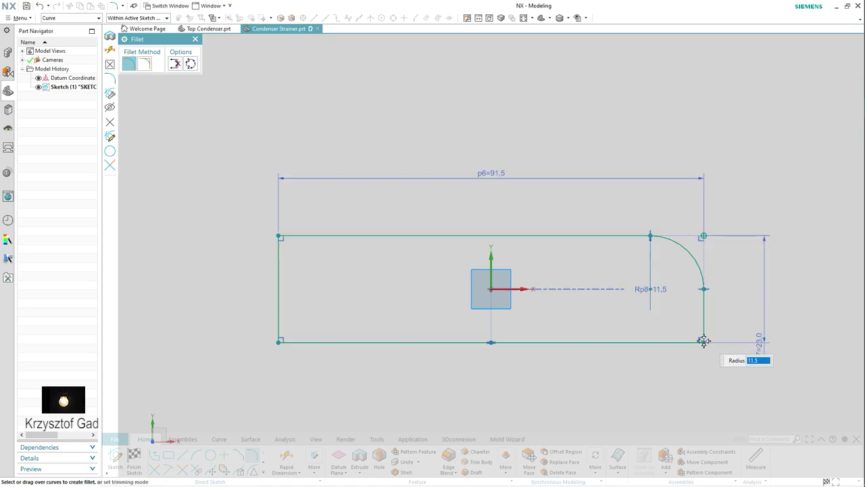
key(Escape)
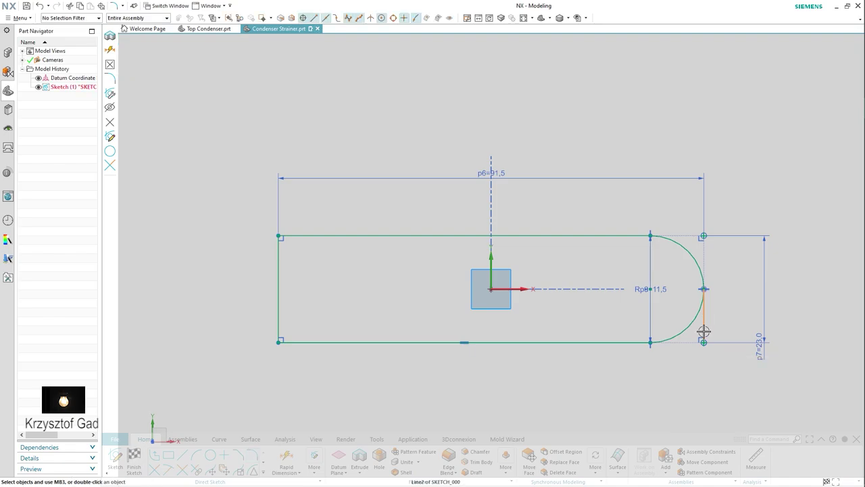
click(703, 332)
click(714, 303)
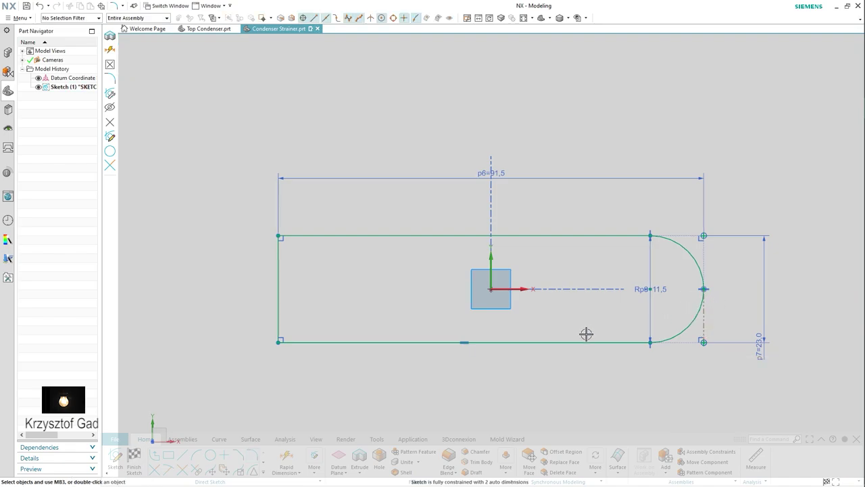
Step: Finish the sketch, extrude it into a 1 mm plate, and hide Sketch (1)
click(135, 459)
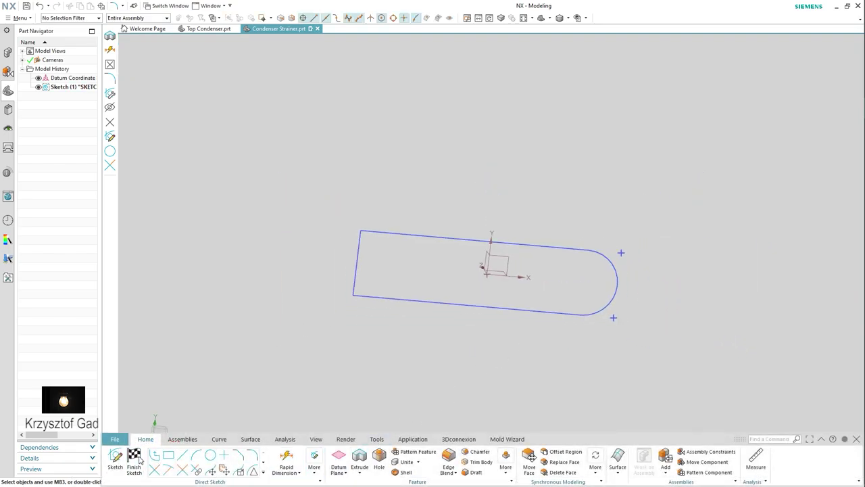
right_click(343, 268)
right_click(330, 273)
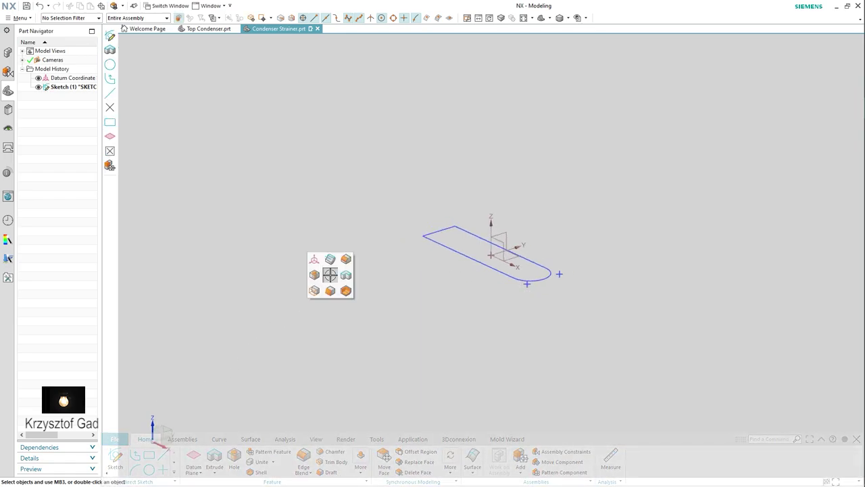
click(342, 274)
click(436, 236)
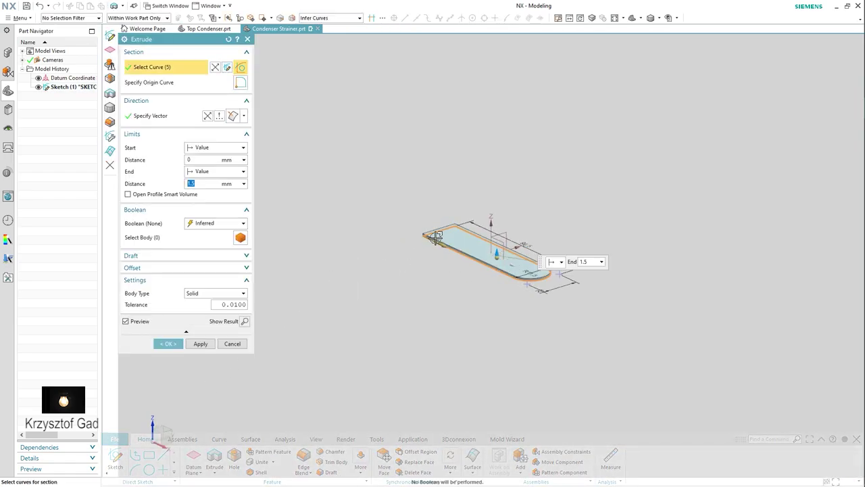
click(169, 344)
key(ctrl+f)
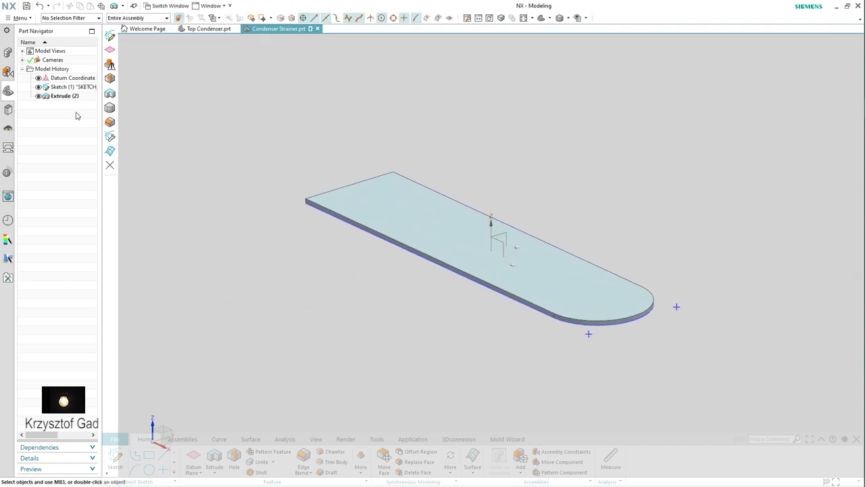
click(39, 87)
middle_drag(193, 169, 293, 363)
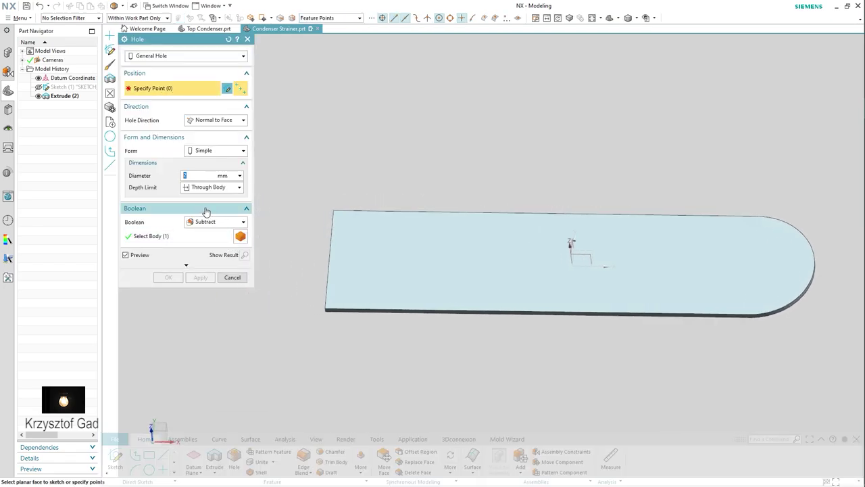
Step: Cut a 4 mm hole notch at the midpoint of the plate's left edge
text(4)
scroll(388, 280, up, 3)
scroll(385, 282, up, 3)
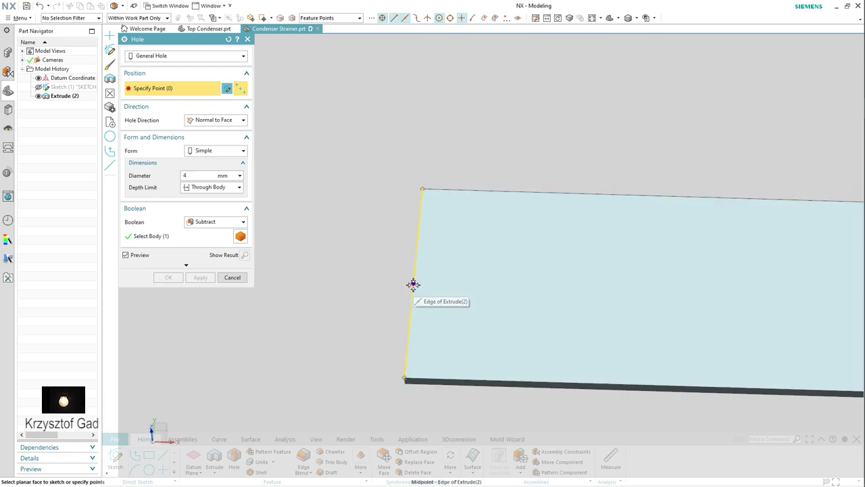
click(413, 284)
scroll(399, 286, up, 2)
scroll(338, 277, up, 2)
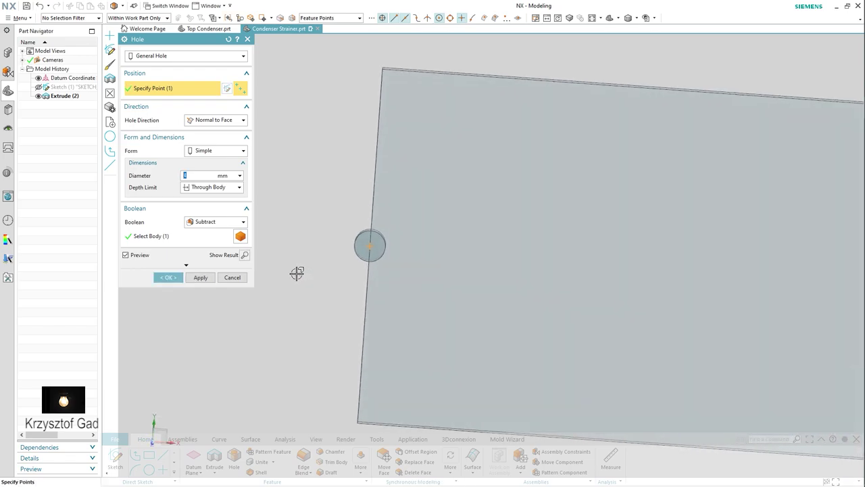
scroll(284, 277, up, 2)
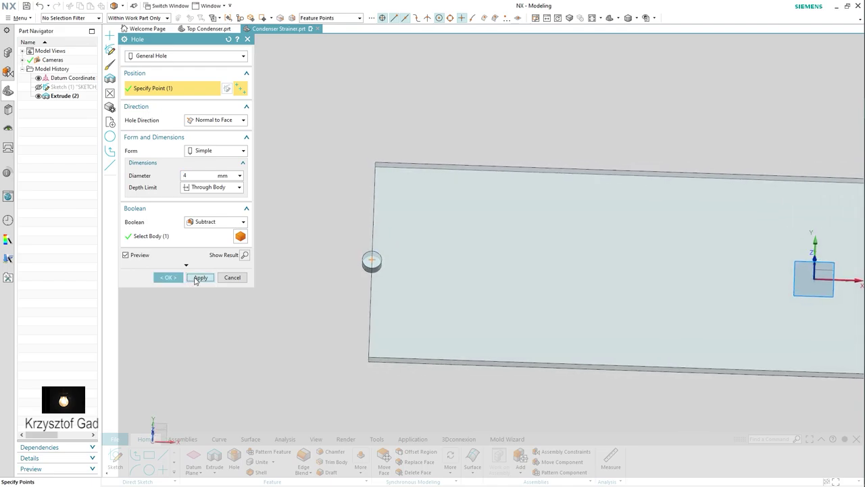
click(199, 277)
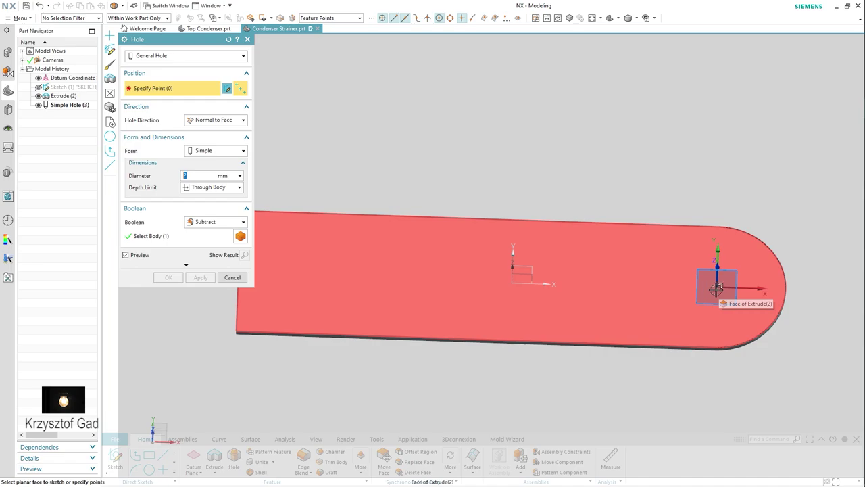
Step: Add a second hole near the rounded end and begin a sketch for the next hole
scroll(718, 287, up, 2)
scroll(642, 318, up, 2)
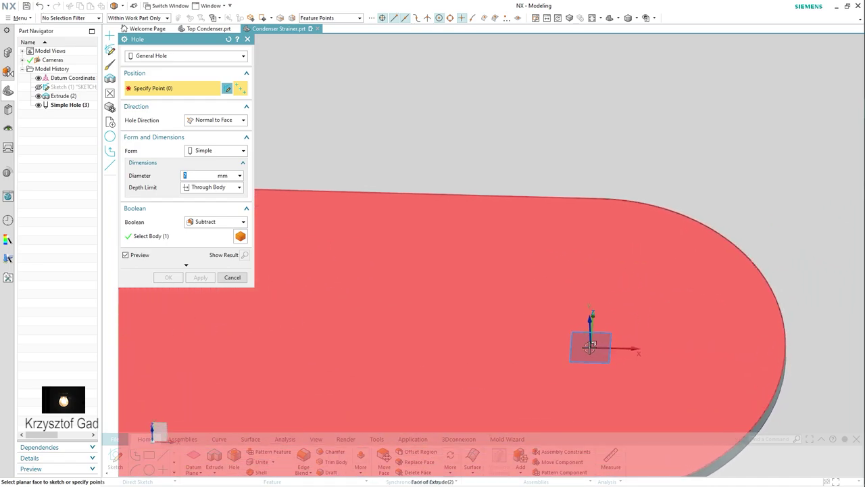
click(590, 347)
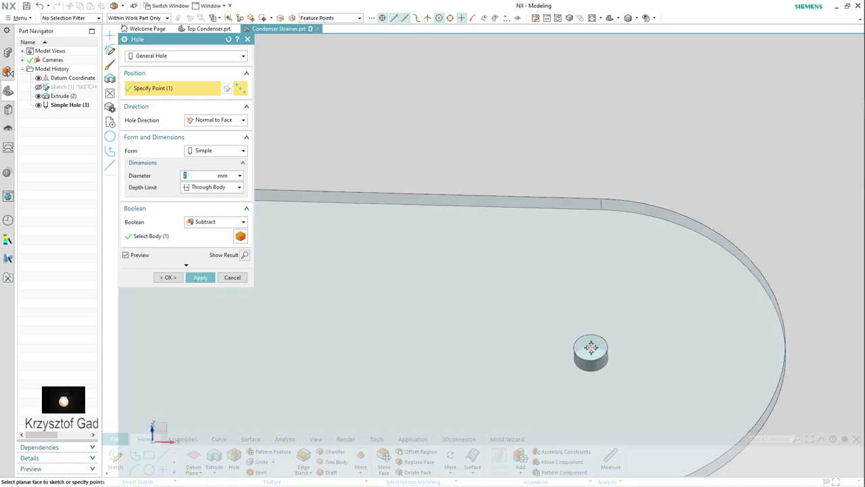
click(174, 278)
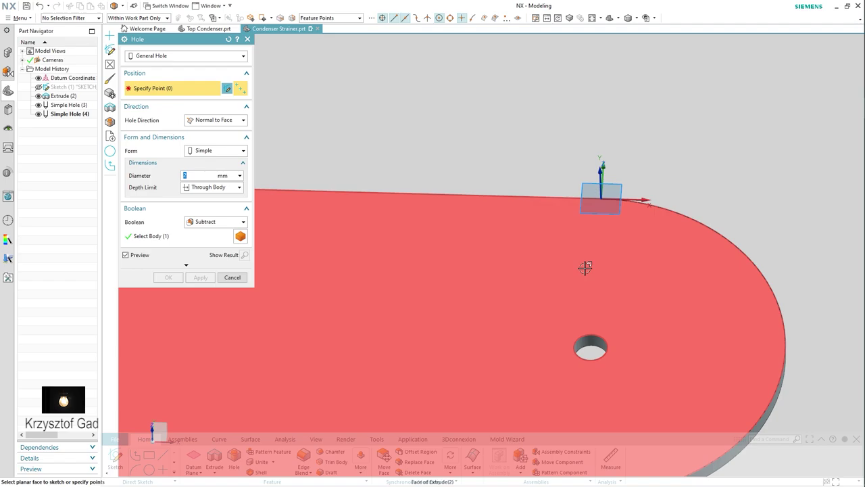
click(585, 268)
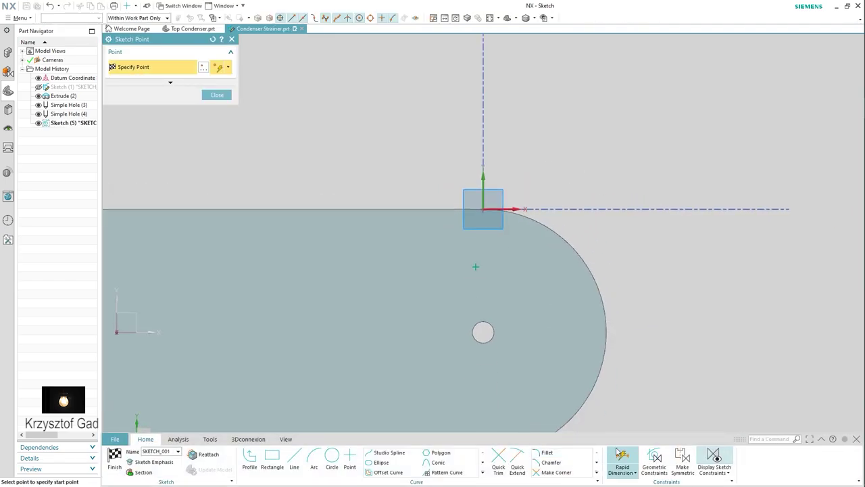
Step: Draw a vertical reference line from the hole centre up to the plate edge
click(622, 458)
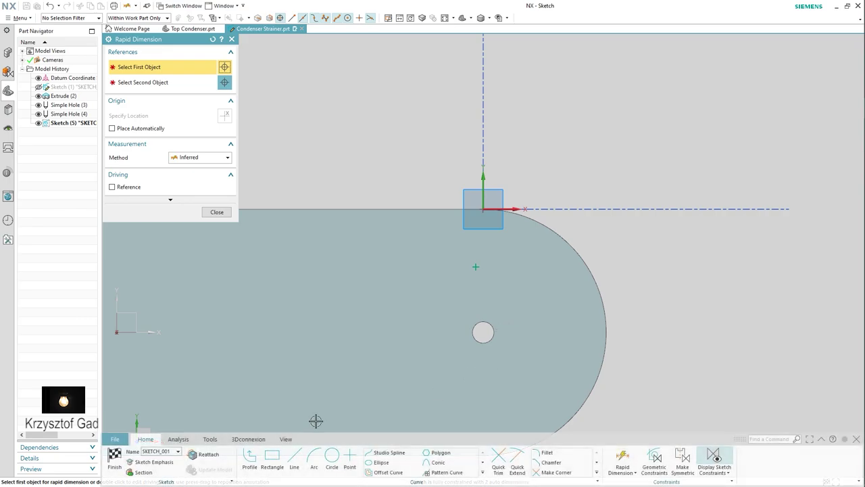
click(294, 459)
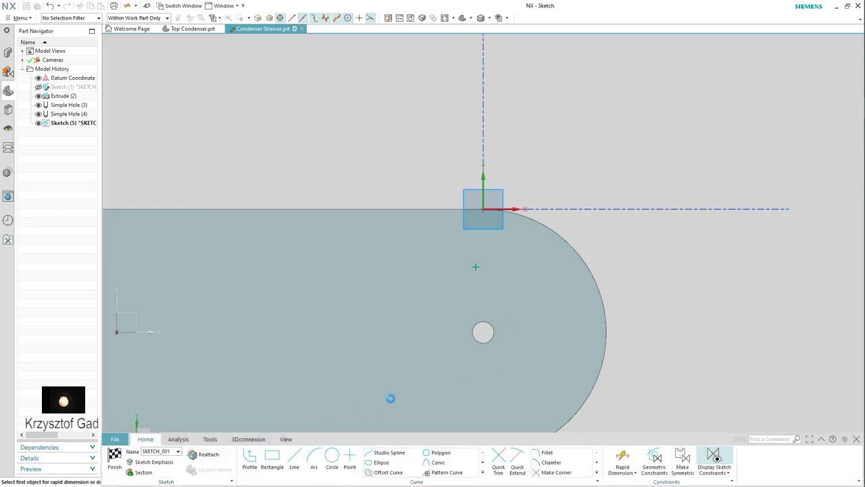
click(482, 332)
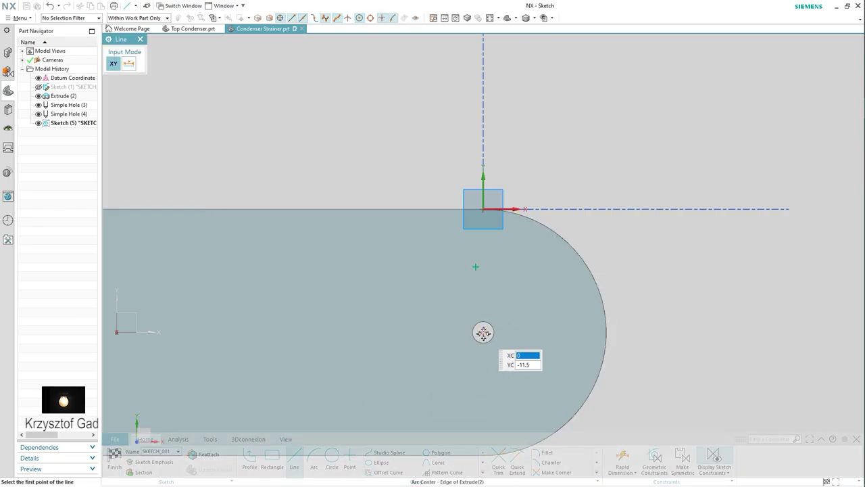
click(483, 213)
key(Escape)
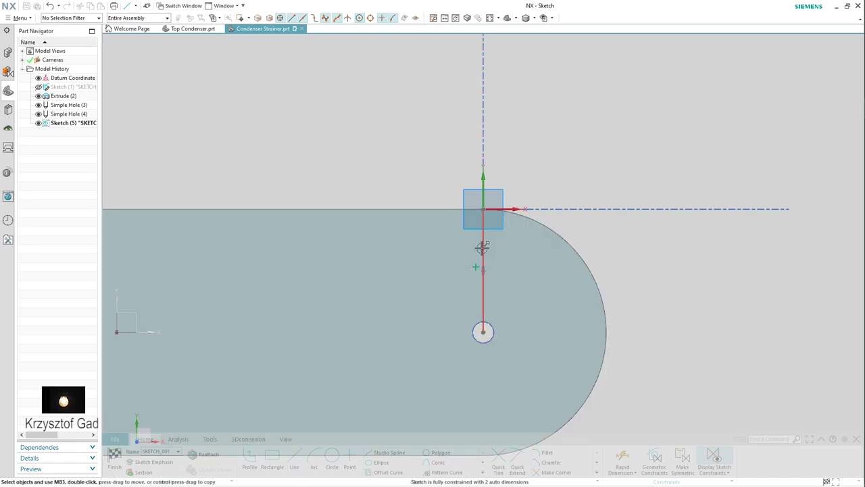
right_click(484, 249)
click(517, 305)
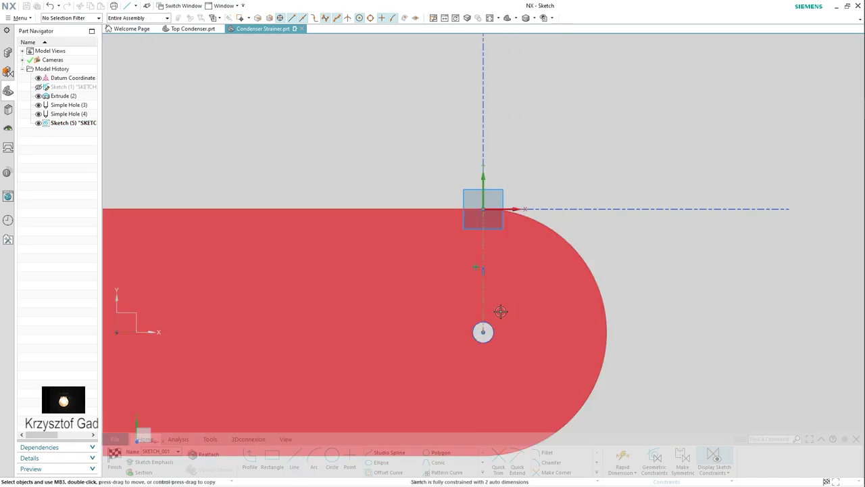
Step: Dimension the sketch point 5 mm above the existing hole and create a 2 mm hole there
click(622, 460)
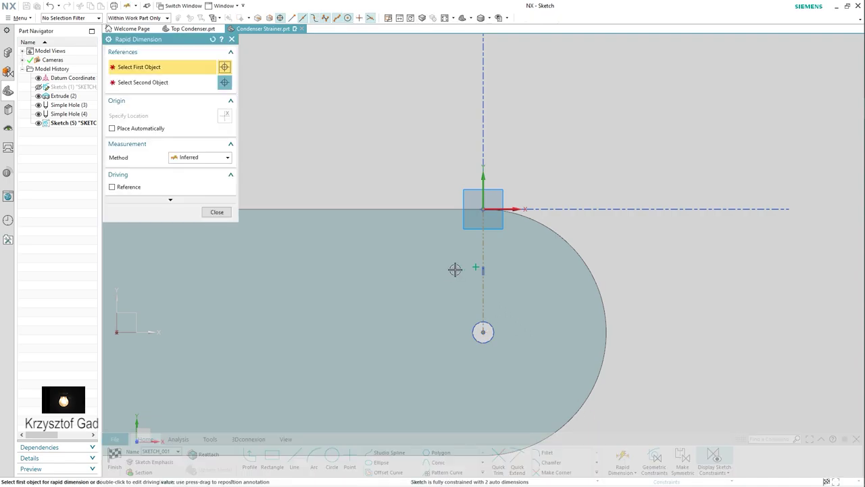
click(477, 266)
click(484, 249)
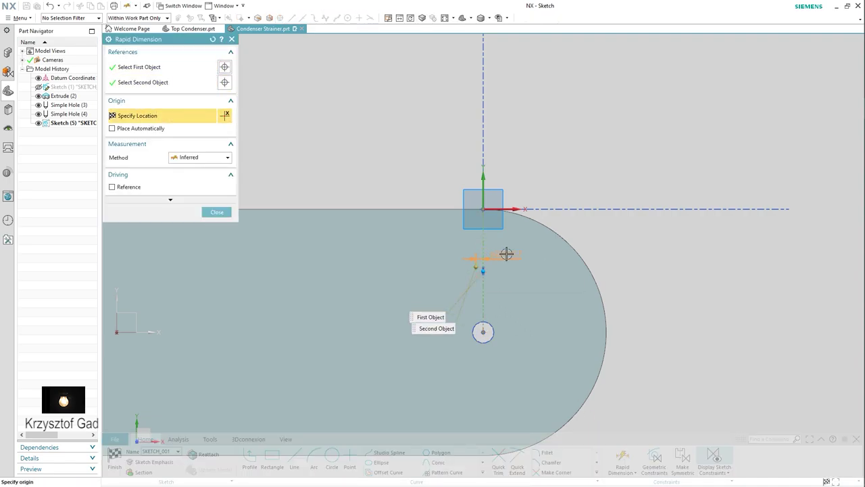
click(507, 254)
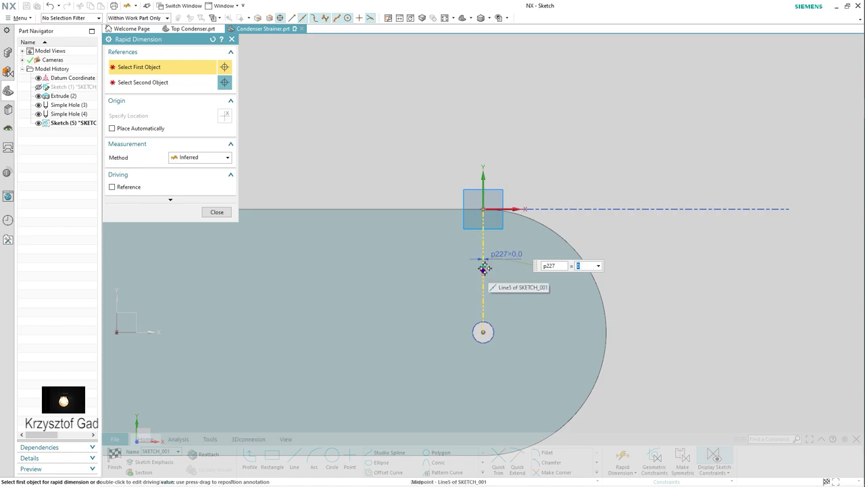
click(484, 268)
click(483, 333)
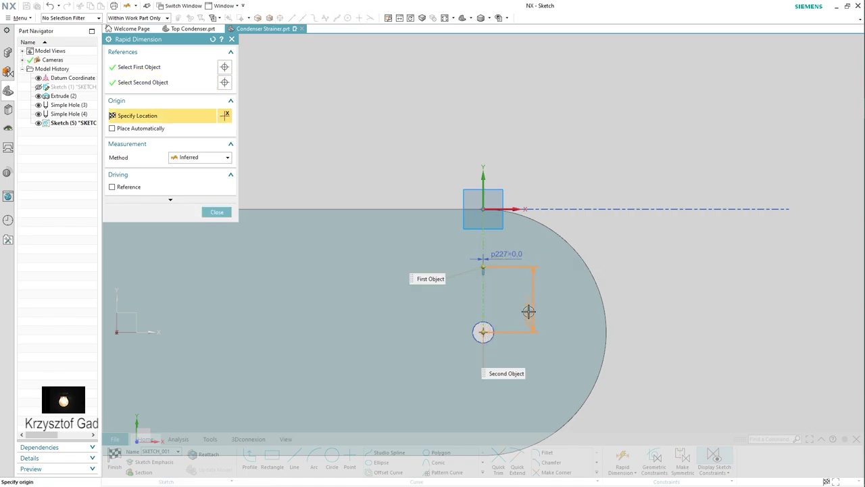
click(529, 311)
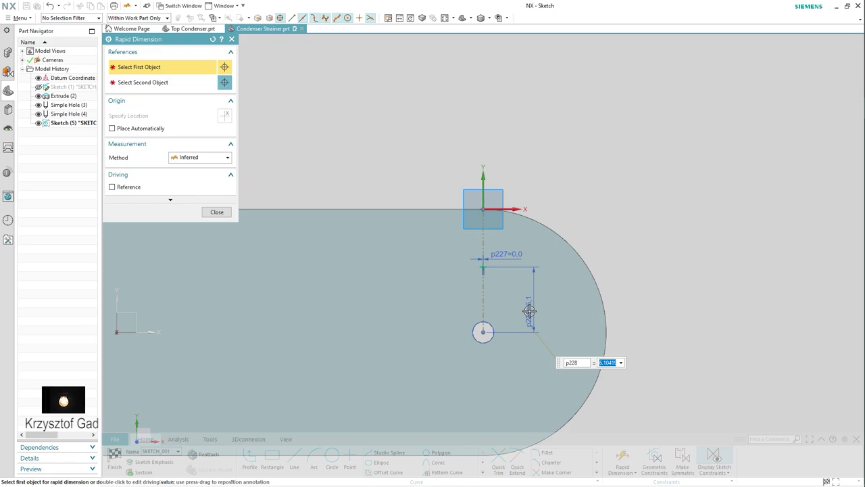
text(3)
click(216, 212)
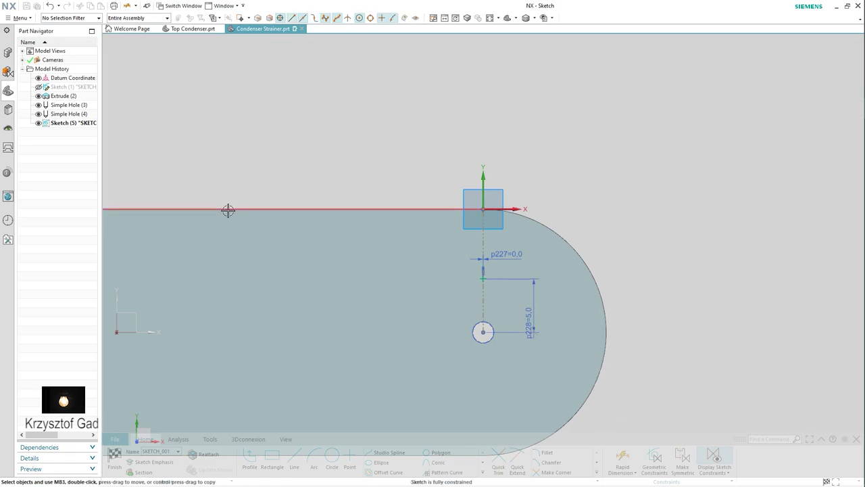
click(119, 461)
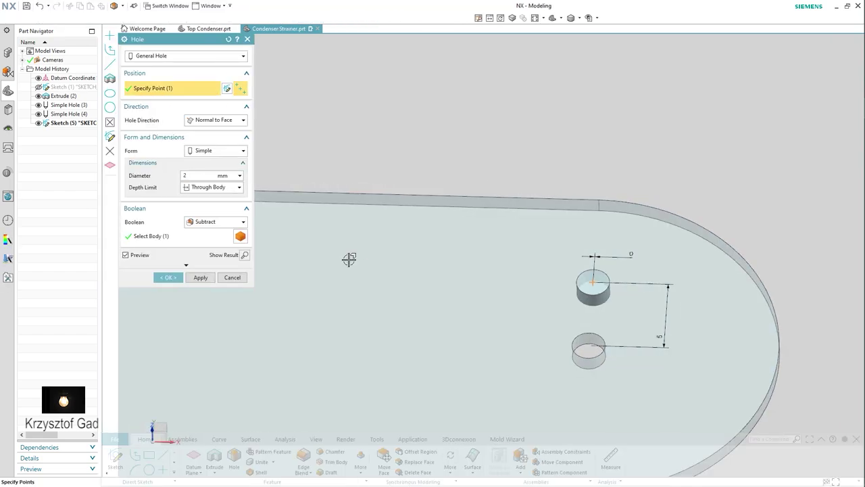
click(173, 278)
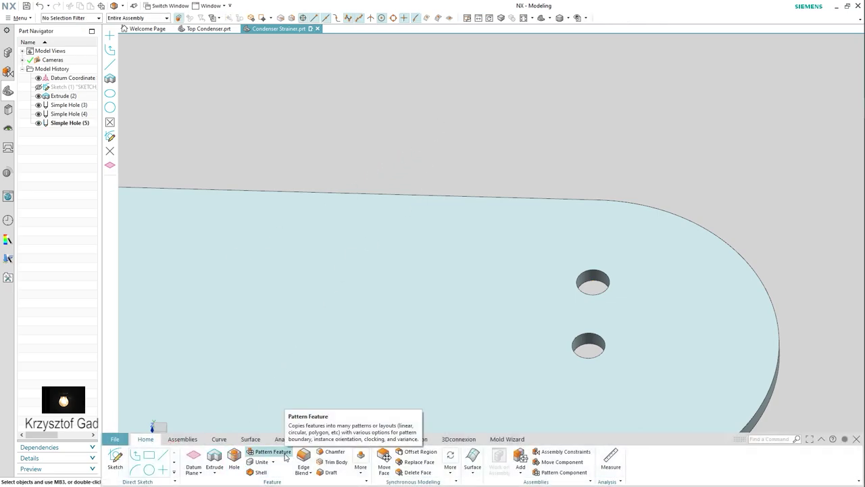
Step: Set up a circular Pattern Feature of the upper hole around the lower hole's axis
click(286, 457)
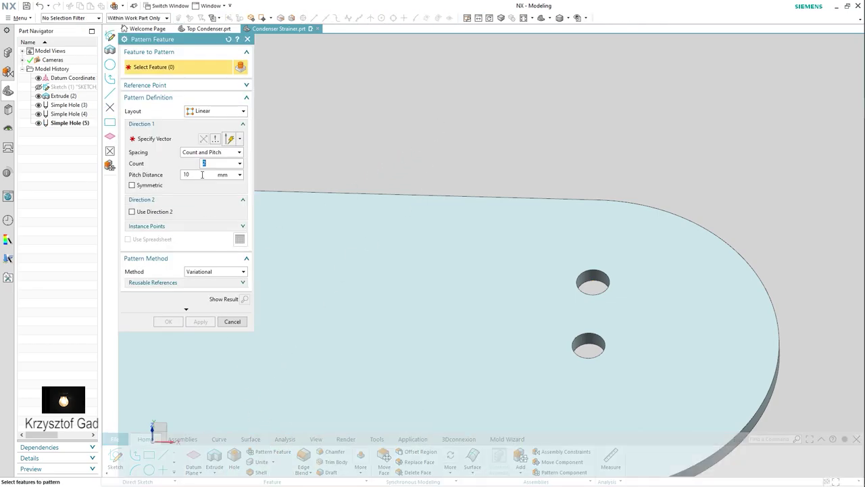
click(216, 111)
click(218, 129)
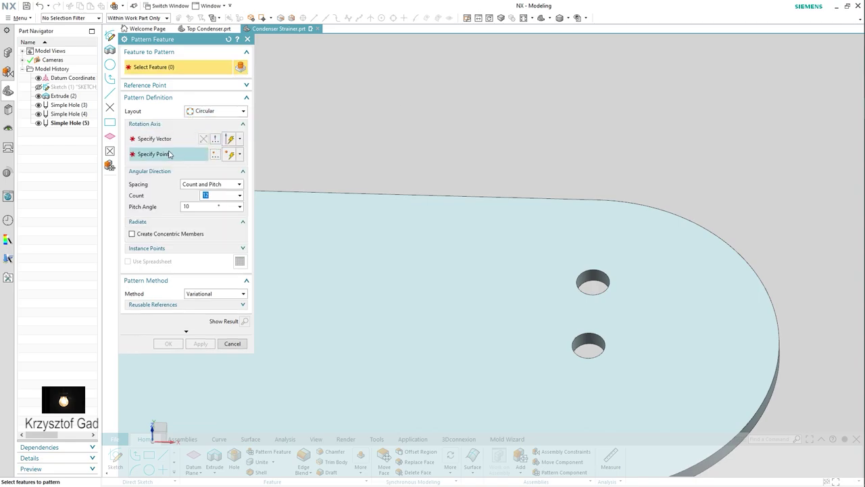
click(156, 154)
middle_click(582, 338)
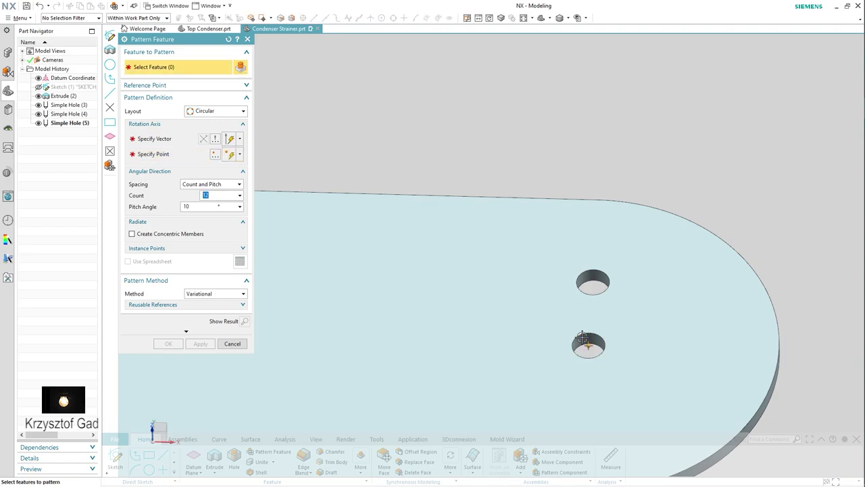
click(177, 158)
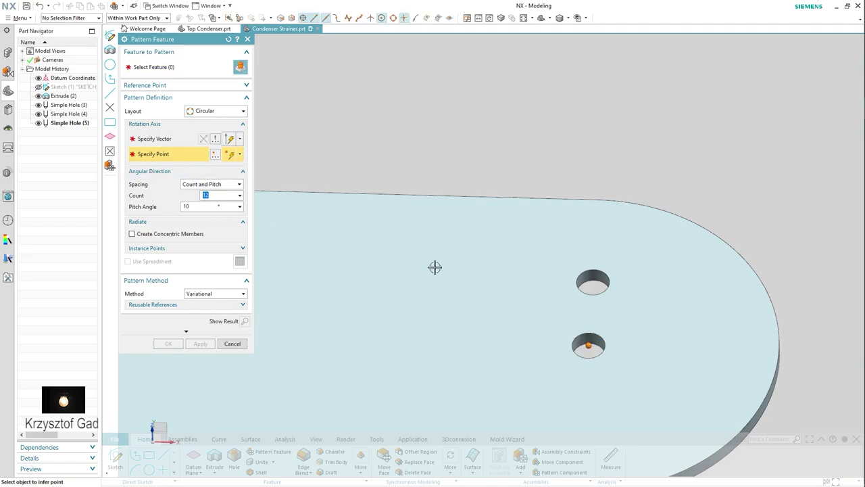
middle_drag(580, 338, 574, 334)
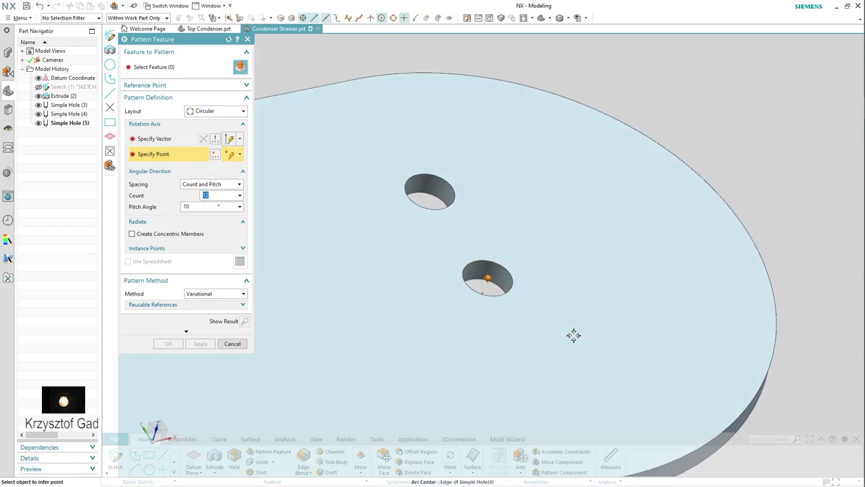
click(173, 140)
mouse_move(413, 223)
middle_down()
mouse_move(463, 270)
mouse_move(288, 242)
mouse_move(266, 179)
mouse_move(164, 75)
middle_up()
click(449, 272)
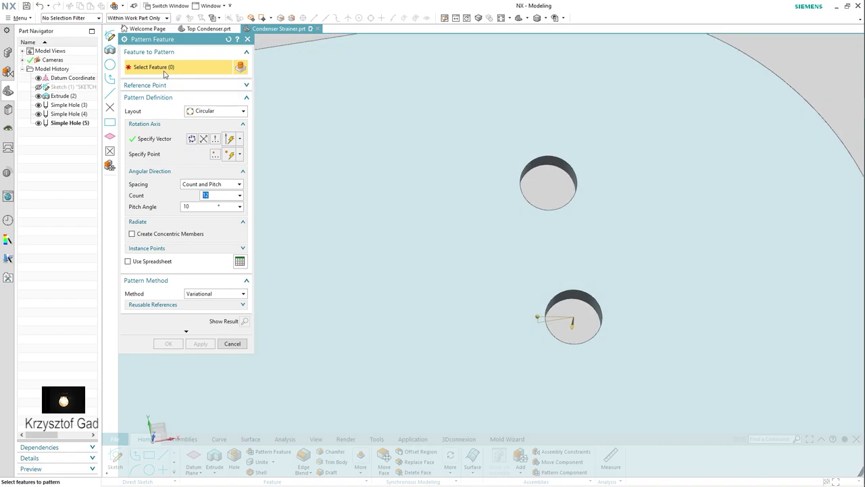
click(515, 178)
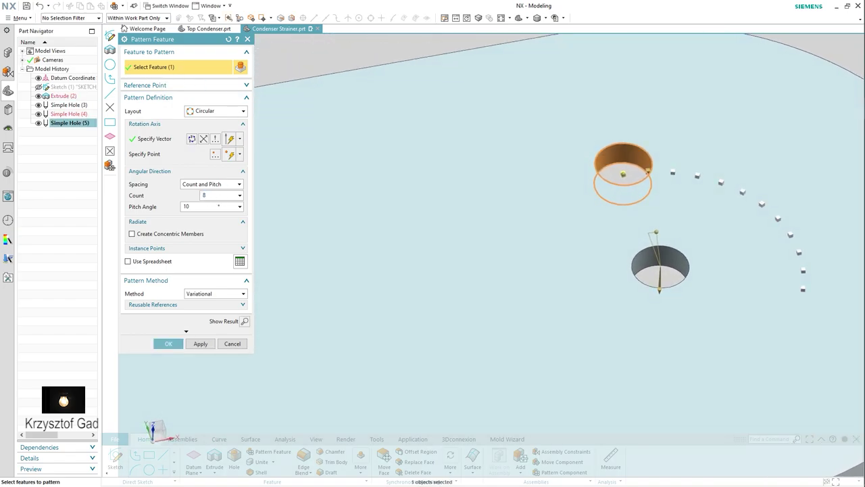
Step: Space 8 copies at a 360/8° pitch angle, preview, and accept the pattern
drag(208, 207, 184, 212)
text(360/8)
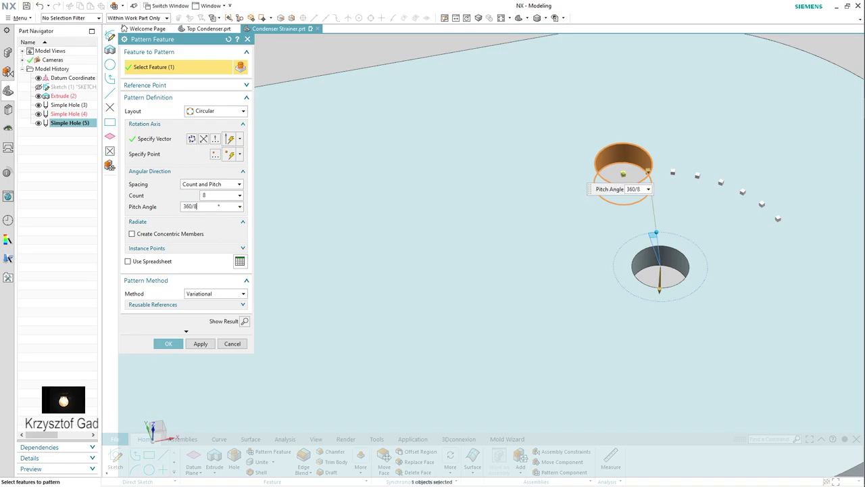
key(Return)
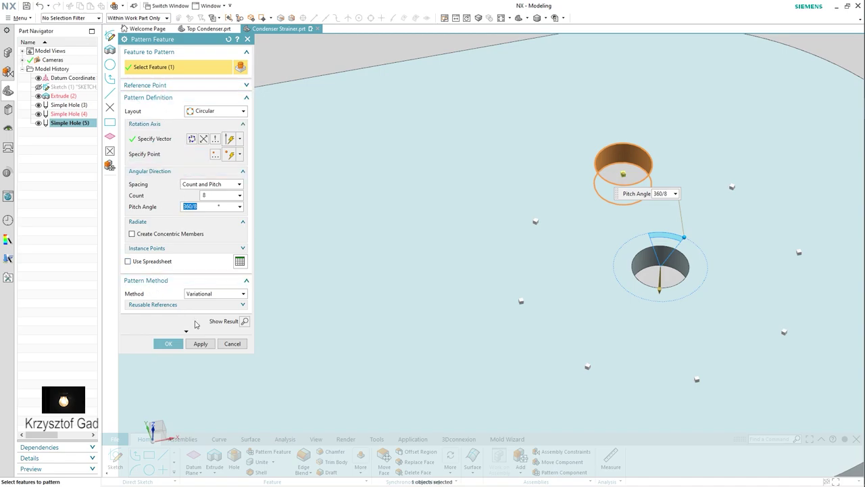
click(244, 322)
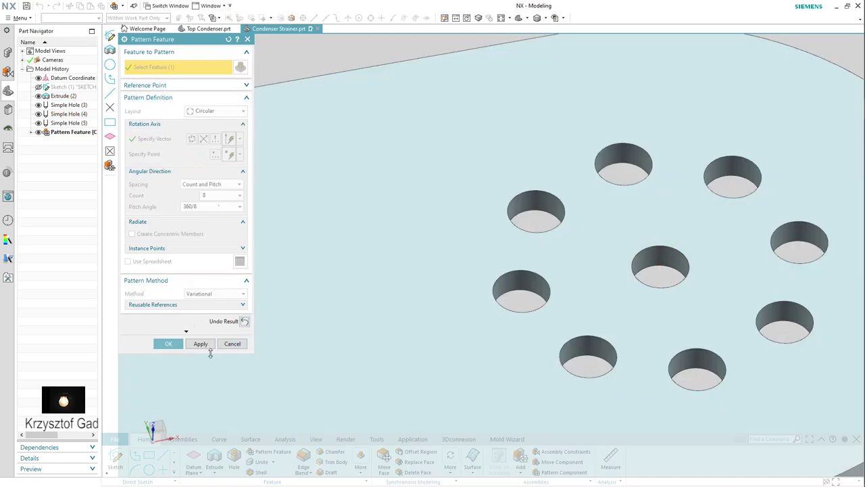
click(168, 343)
scroll(174, 346, down, 3)
scroll(174, 346, down, 3)
mouse_move(174, 345)
middle_down()
mouse_move(272, 249)
mouse_move(164, 196)
mouse_move(40, 83)
middle_up()
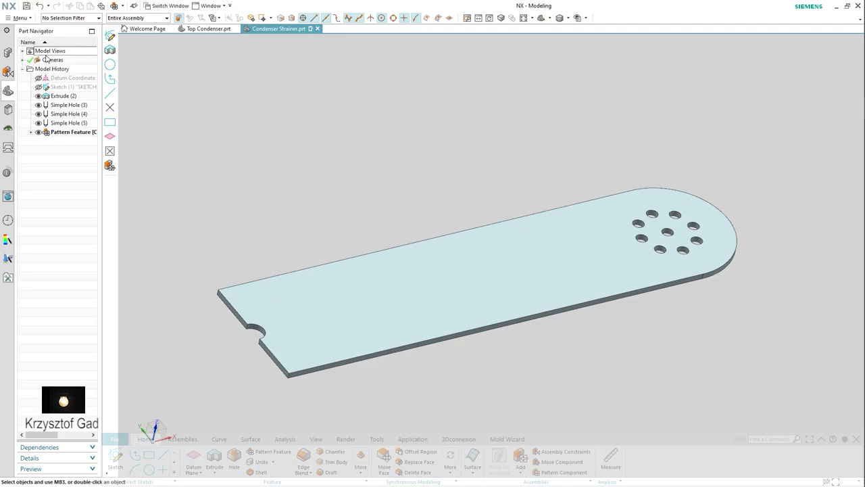
Step: Assign ABS material to the Condenser Strainer plate through Tools > Materials
click(20, 18)
mouse_move(22, 83)
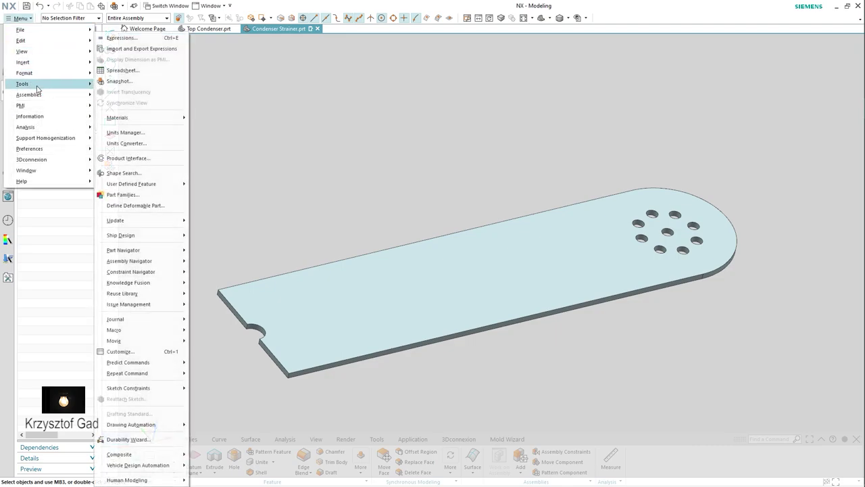
mouse_move(118, 118)
click(208, 121)
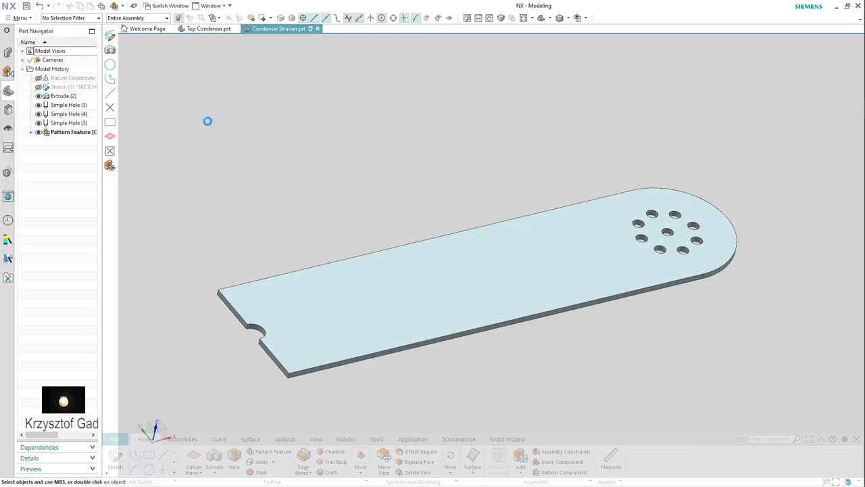
click(167, 169)
click(330, 298)
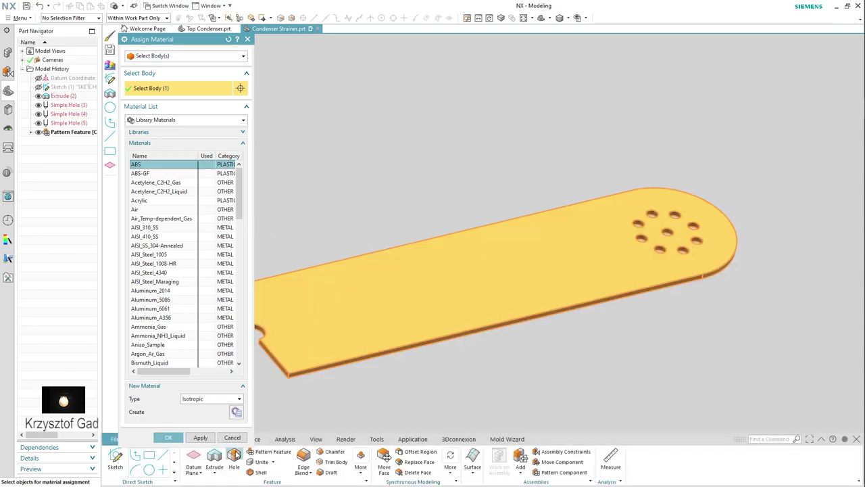
click(169, 438)
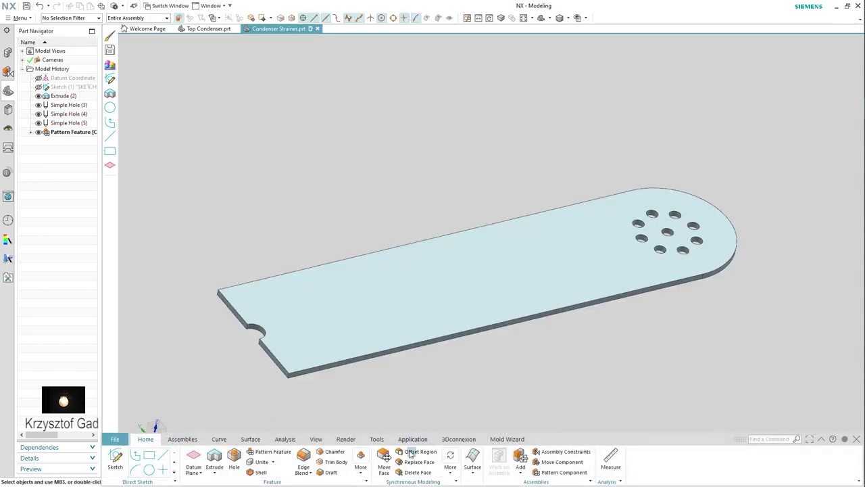
Step: Recolour the plate to the brownish Strong Stone tan with Edit Object Display
click(316, 438)
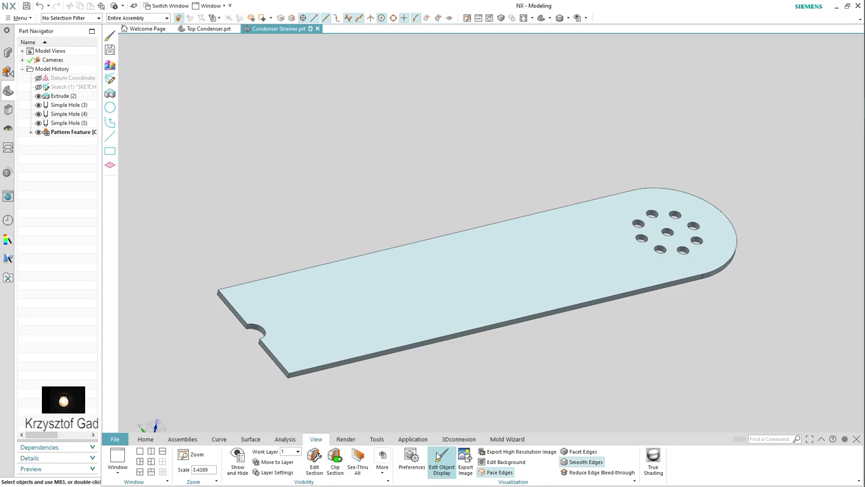
click(441, 461)
click(371, 331)
click(203, 268)
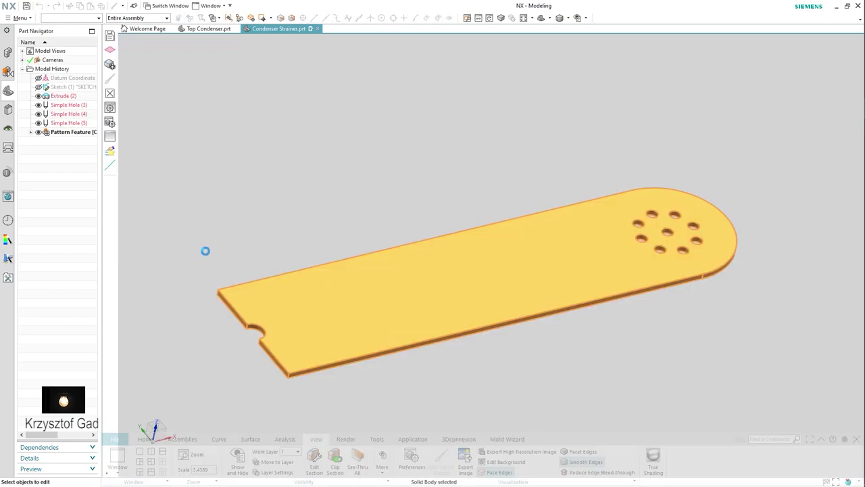
click(233, 93)
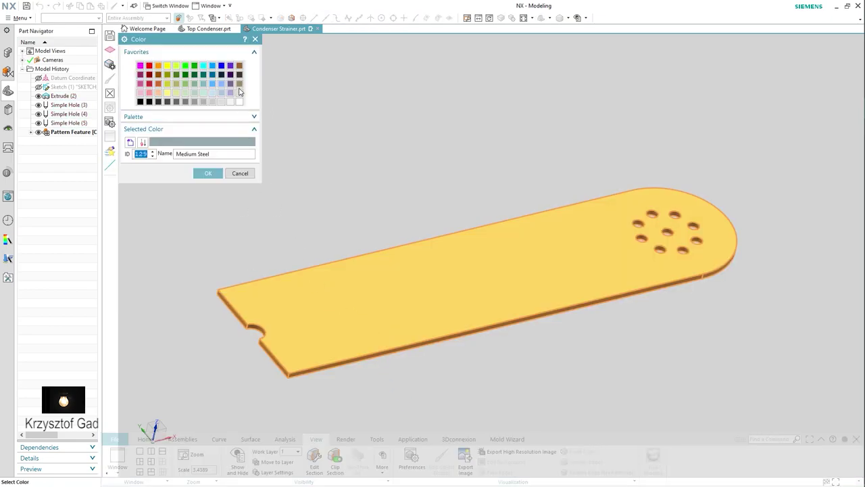
click(239, 83)
click(213, 175)
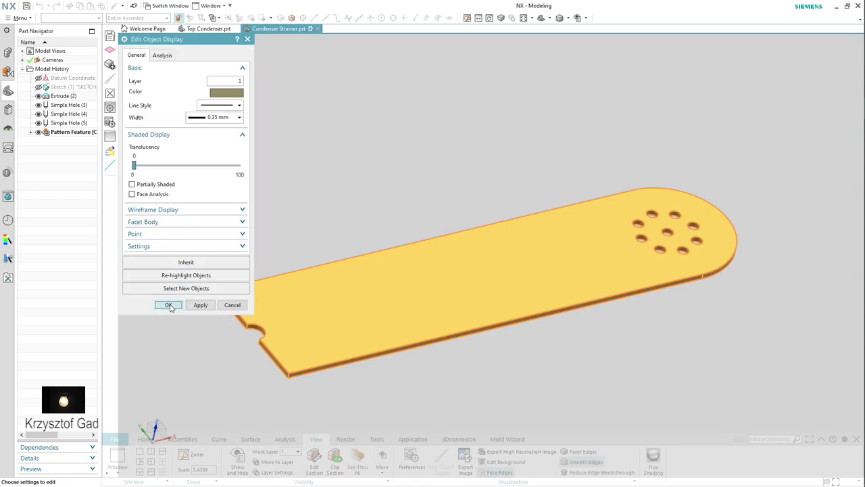
click(169, 305)
Step: Orbit the plate to check its new olive colour with the holes intact
click(146, 439)
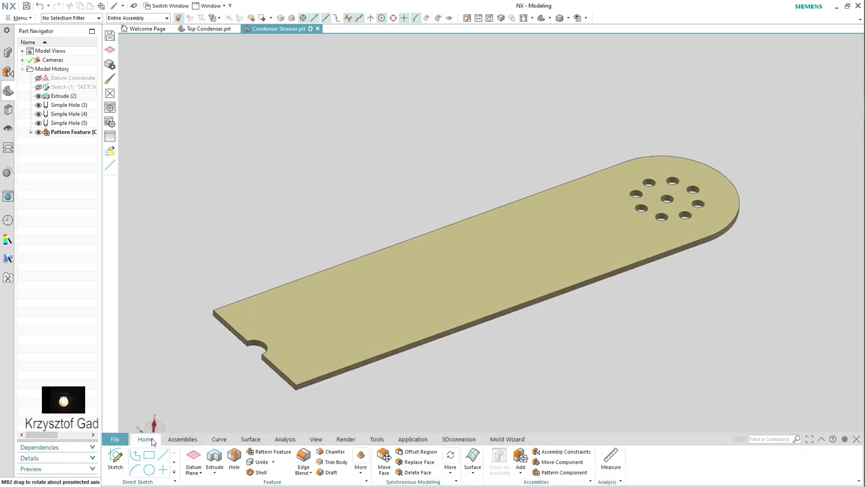
middle_drag(155, 428, 139, 425)
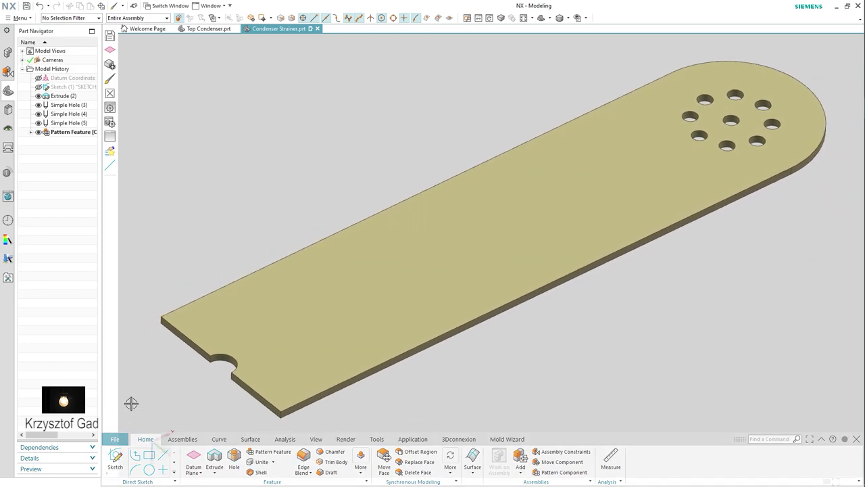
click(115, 439)
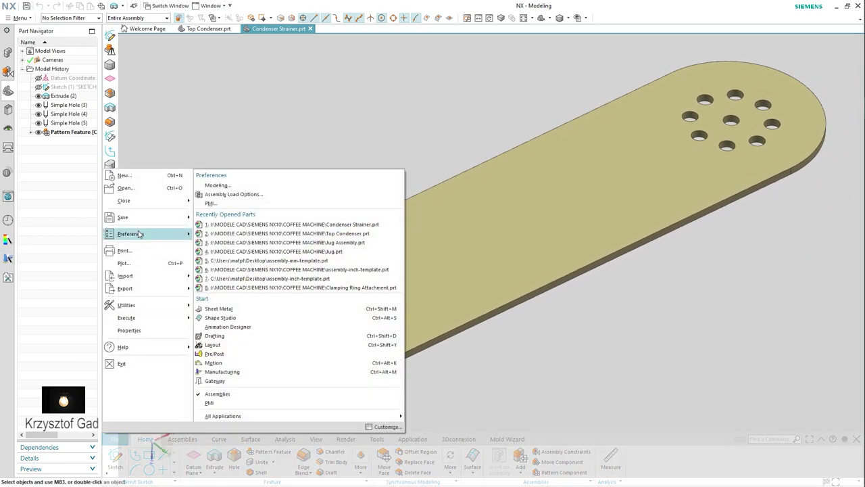
Step: Create Evaporator Swivel.prt from the Model template and sketch a Ø6 circle at the origin
click(134, 180)
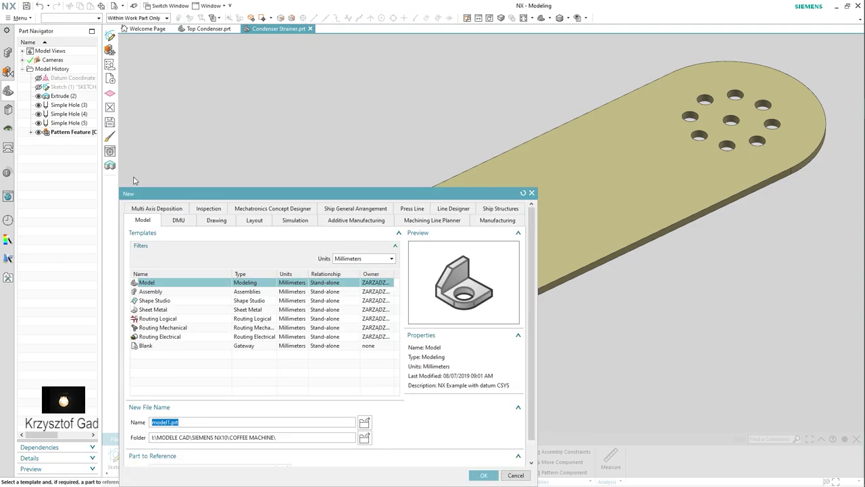
key(Return)
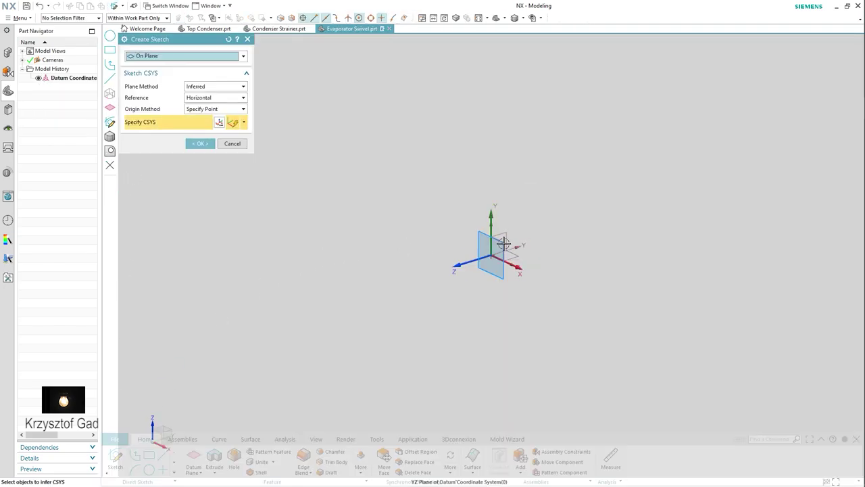
click(201, 144)
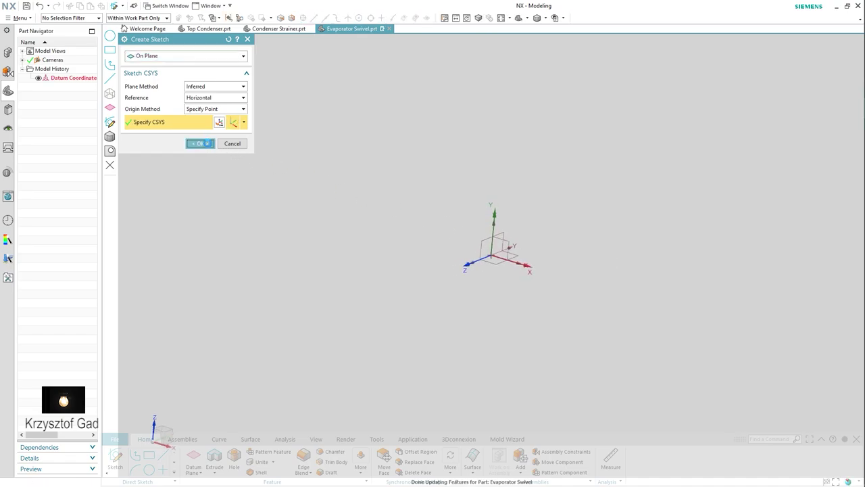
right_click(406, 159)
click(407, 146)
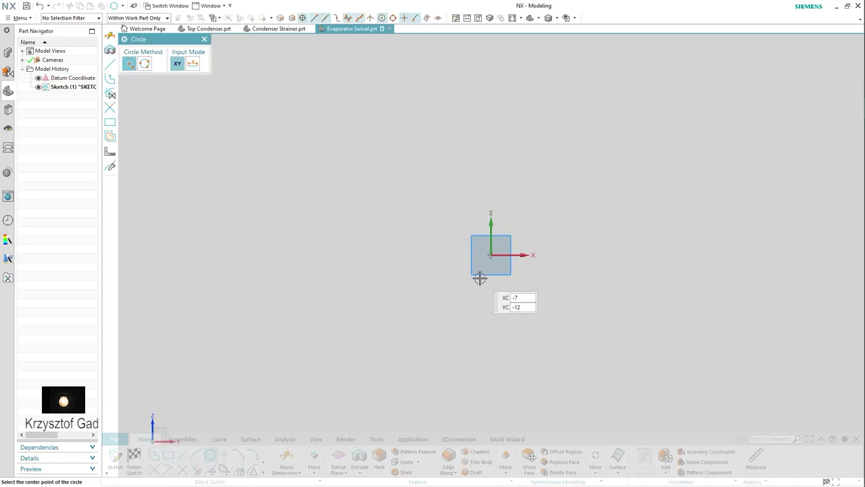
click(492, 254)
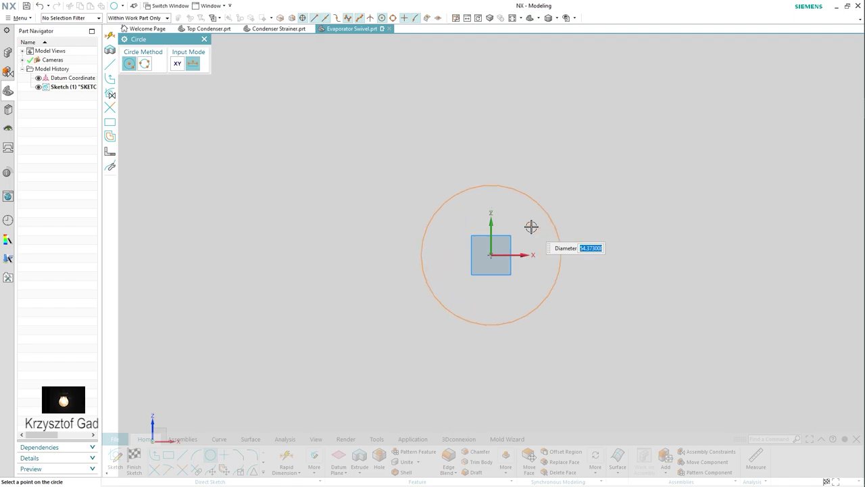
key(Return)
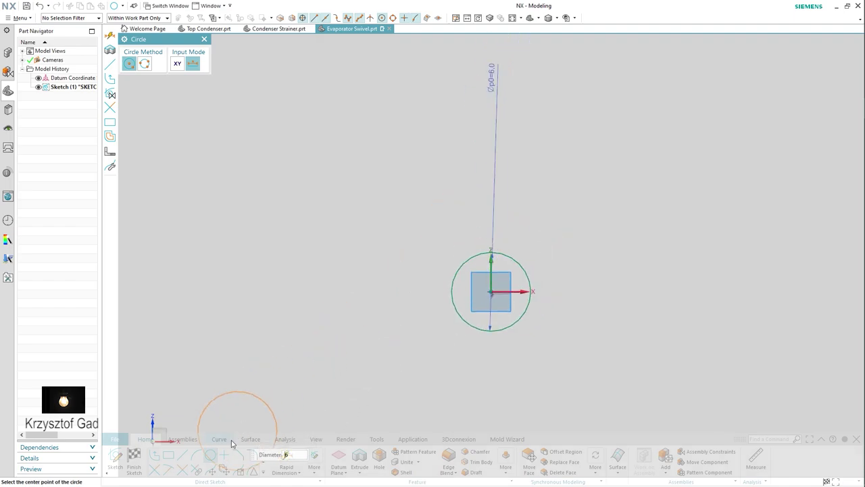
click(133, 460)
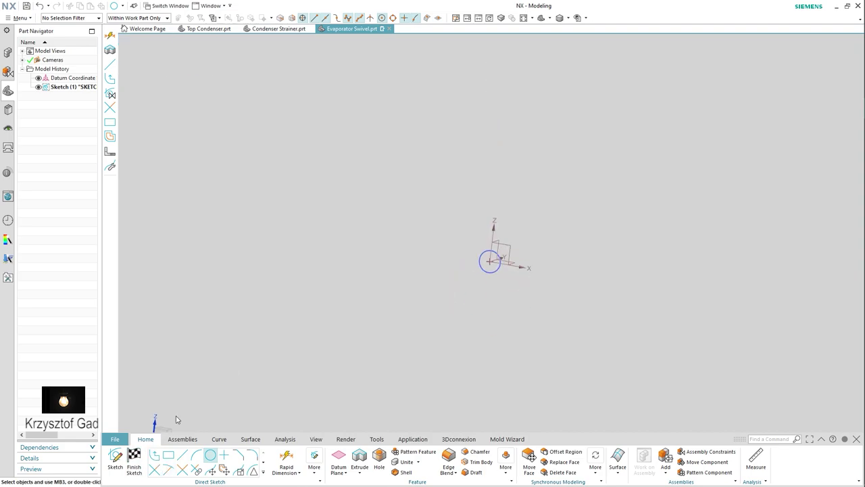
Step: Extrude the Ø6 circle from -8 to 8 into a solid cylinder
right_click(365, 252)
key(x)
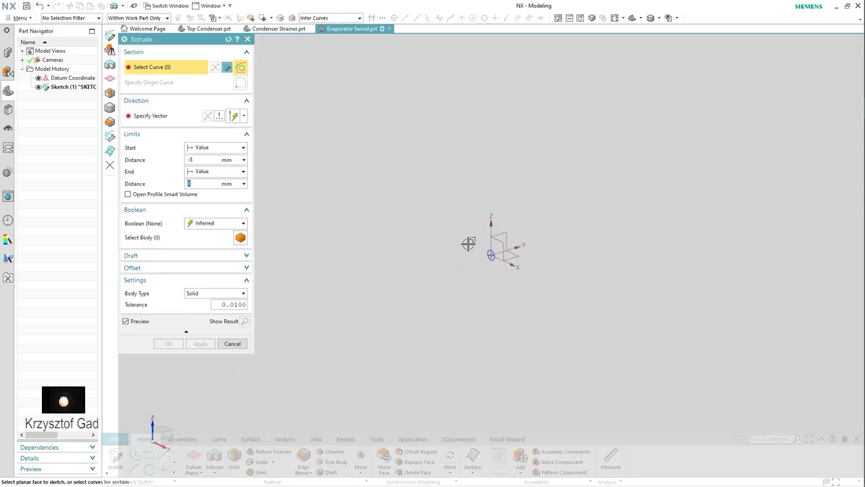
click(437, 226)
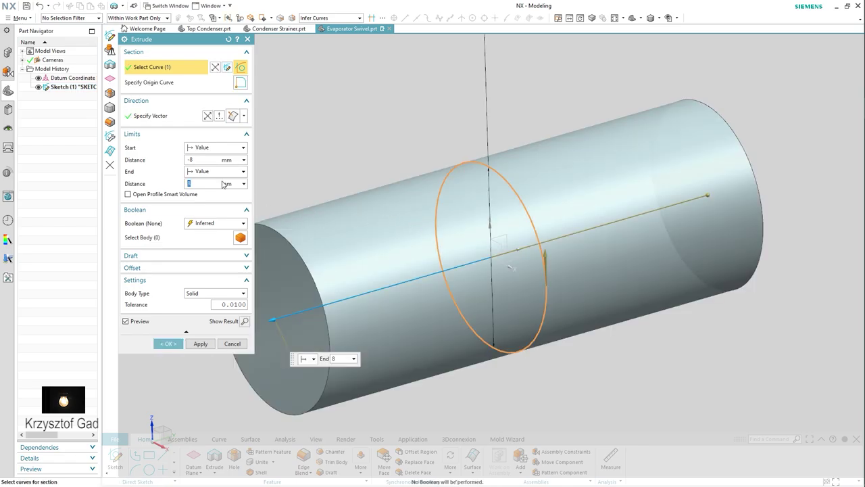
click(205, 160)
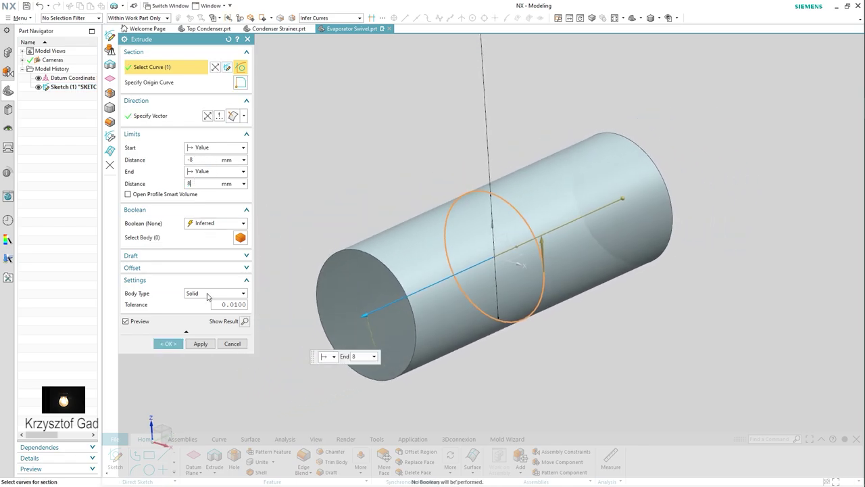
click(167, 343)
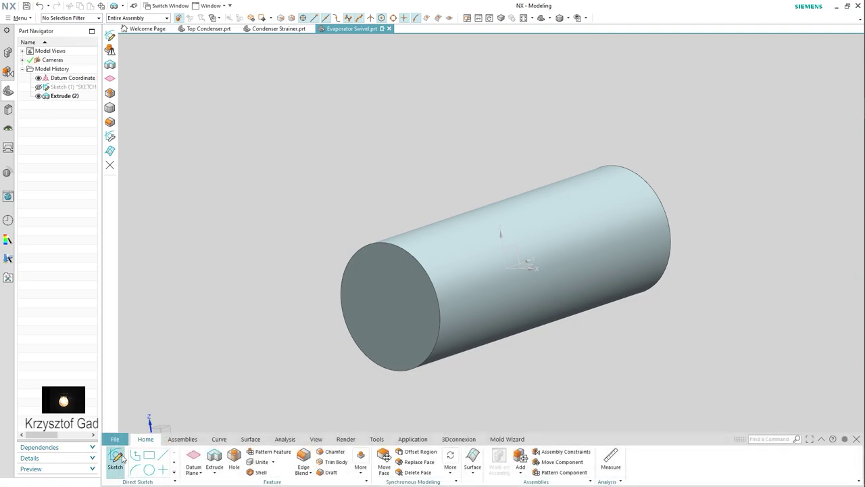
Step: Start a sketch on the XZ datum plane and draw a large circle centred on the origin
scroll(517, 253, up, 1)
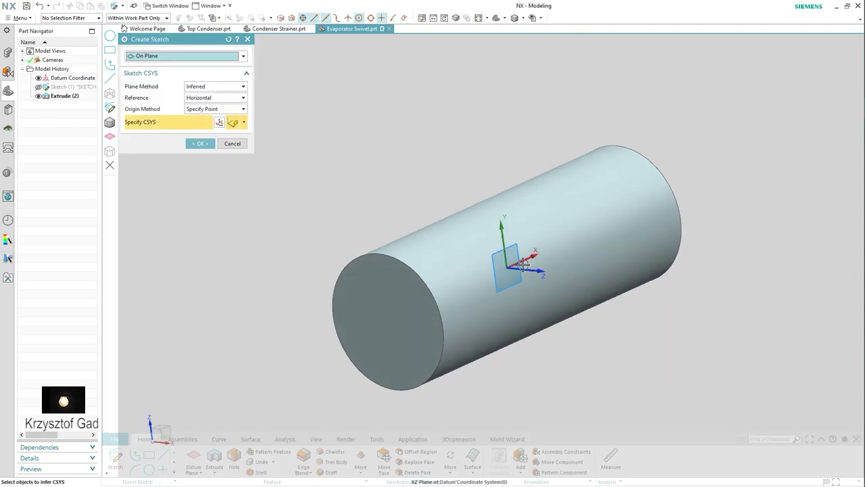
scroll(541, 252, up, 3)
click(529, 237)
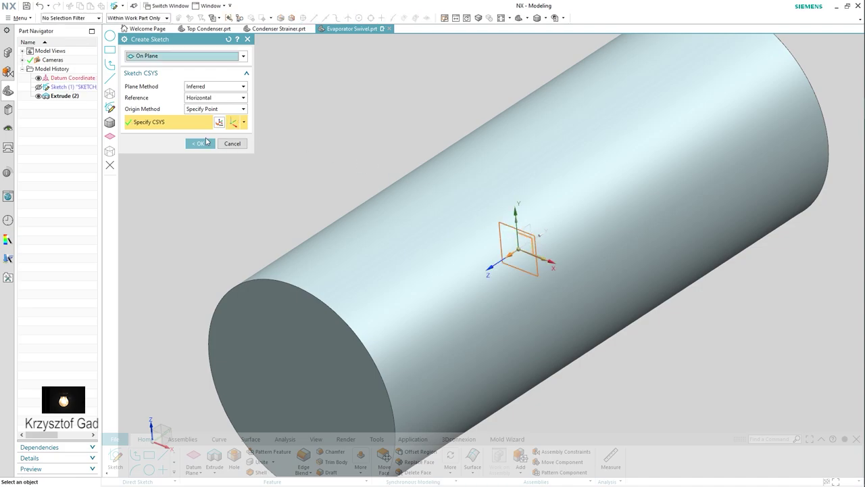
click(200, 146)
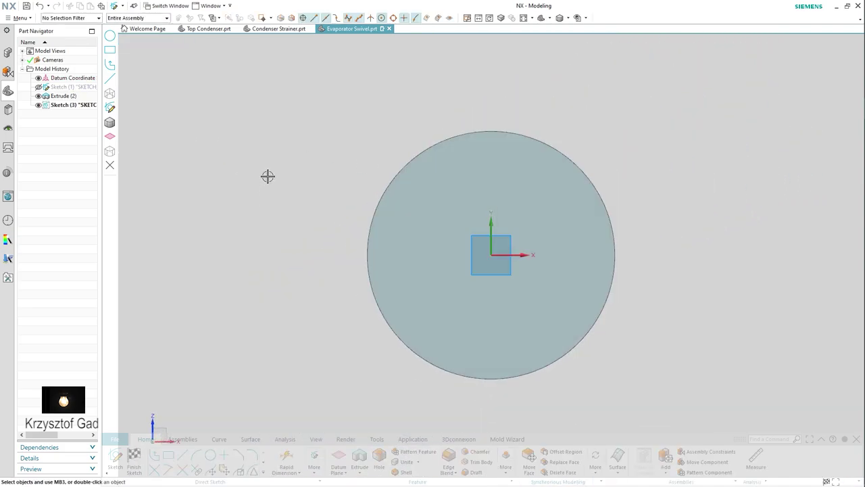
right_click(272, 173)
click(274, 160)
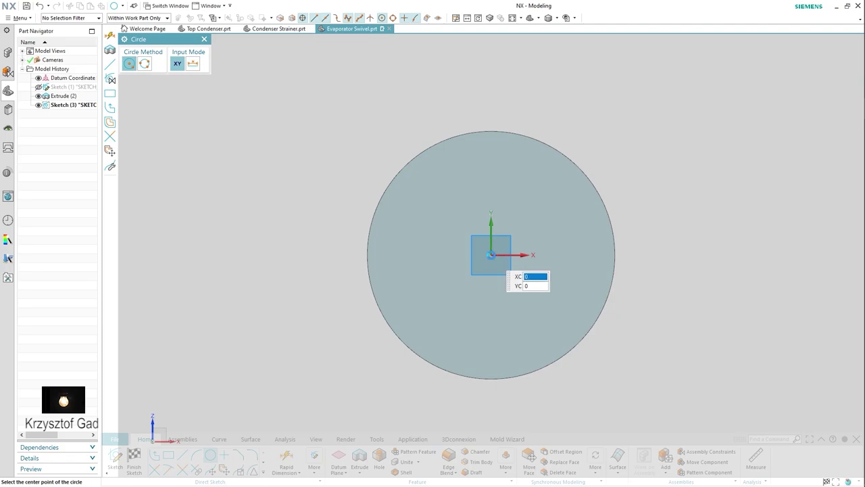
click(491, 254)
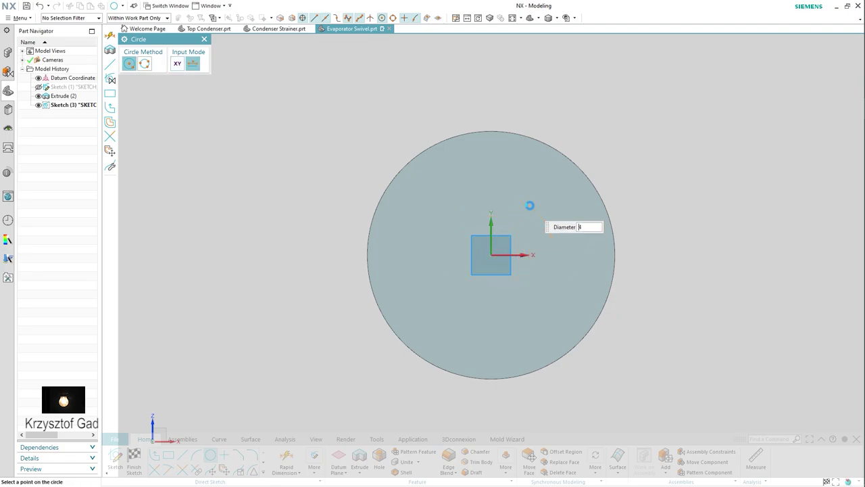
click(506, 253)
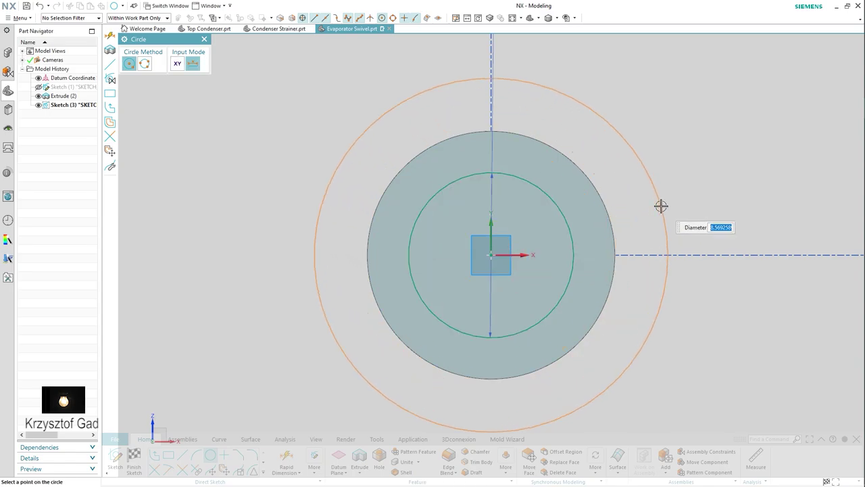
click(661, 206)
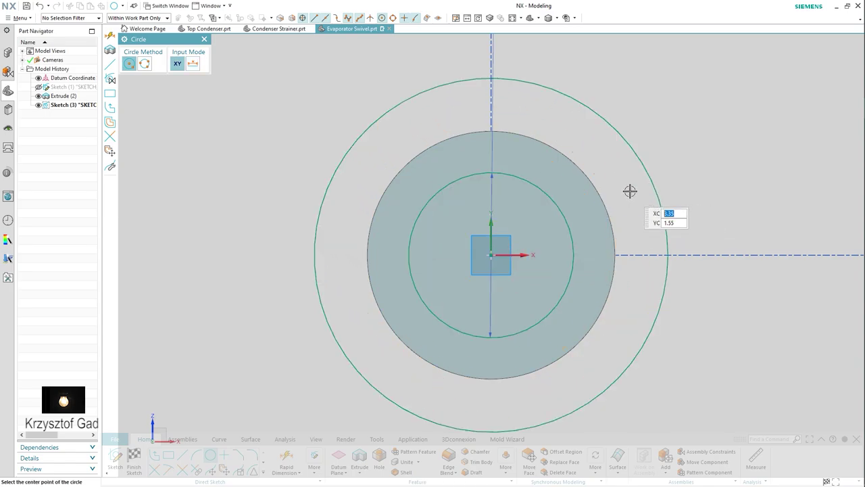
Step: Draw two radial lines from the origin to the outer circle, upper left and right
right_click(631, 192)
click(646, 189)
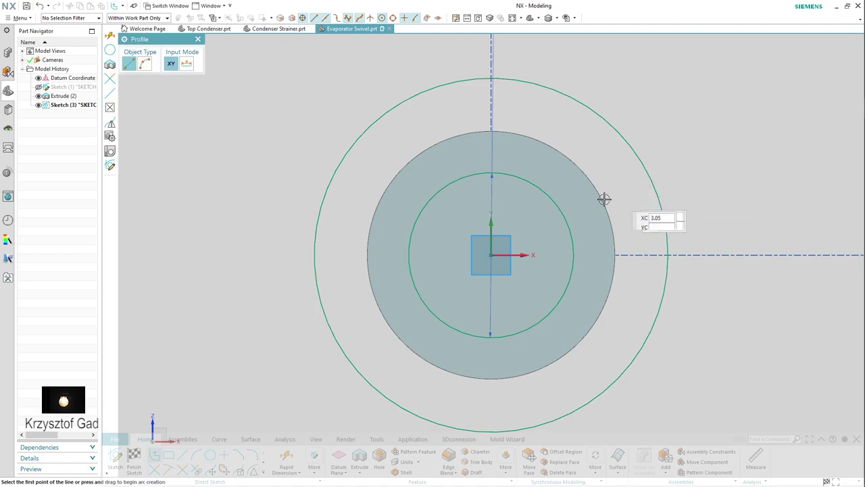
click(490, 254)
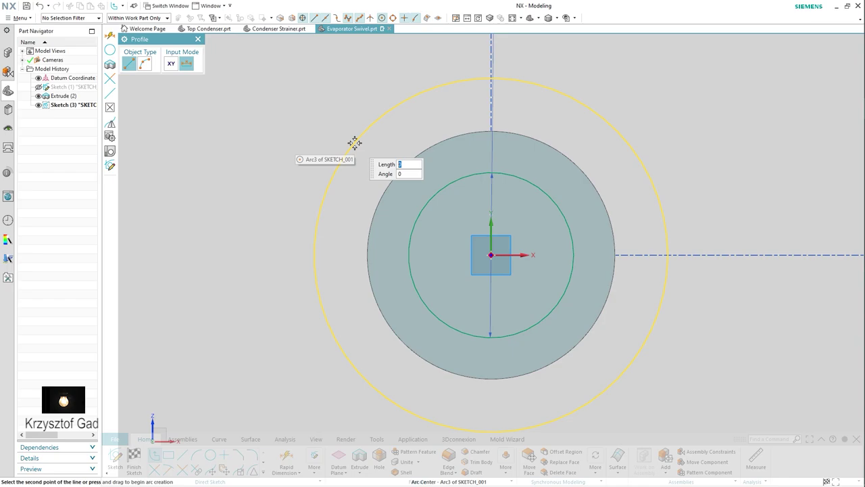
click(354, 142)
right_click(345, 102)
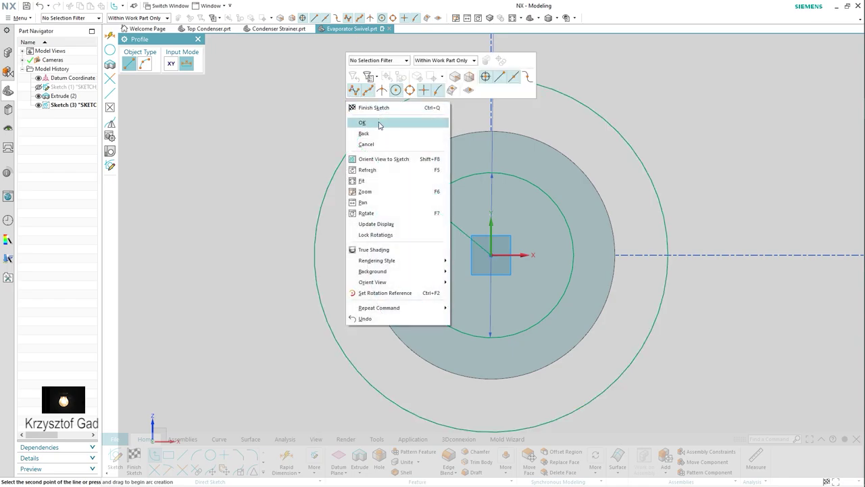
click(358, 122)
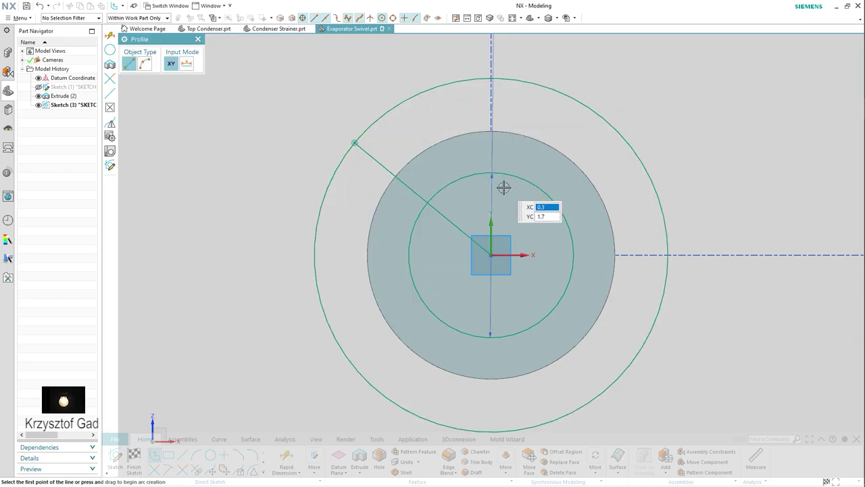
click(491, 254)
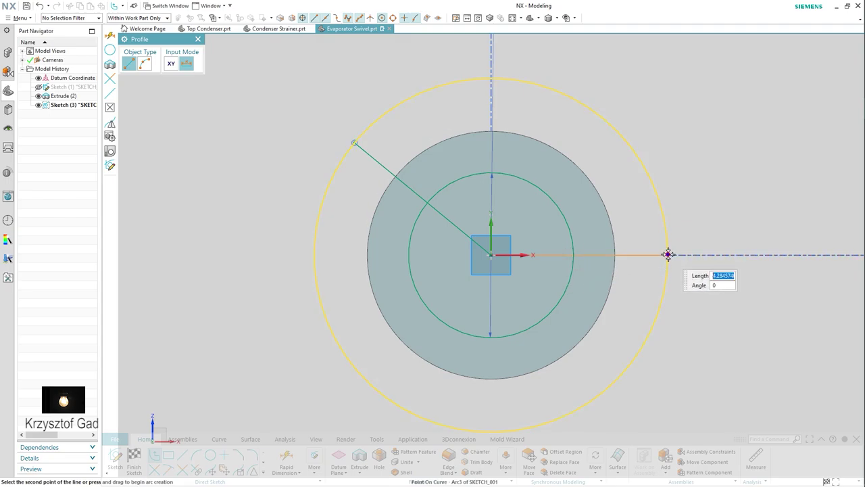
click(668, 255)
Step: Quick Trim the extra segments near the origin to leave the wedge profile
right_click(687, 179)
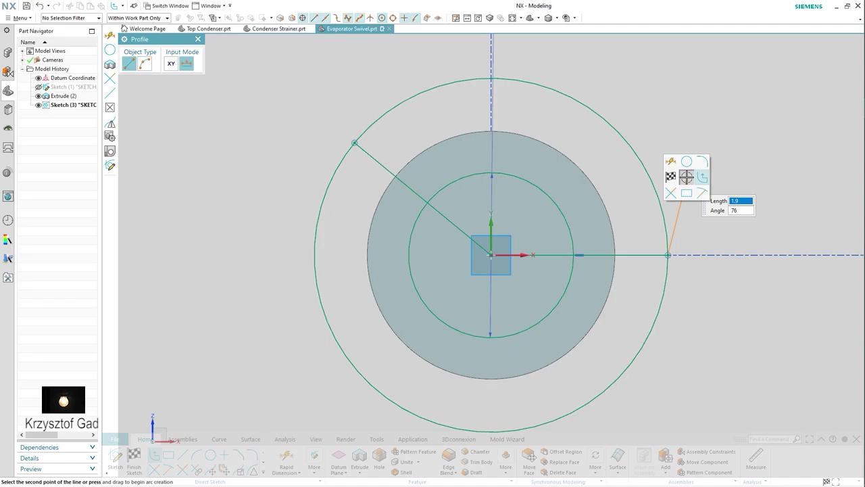
click(671, 191)
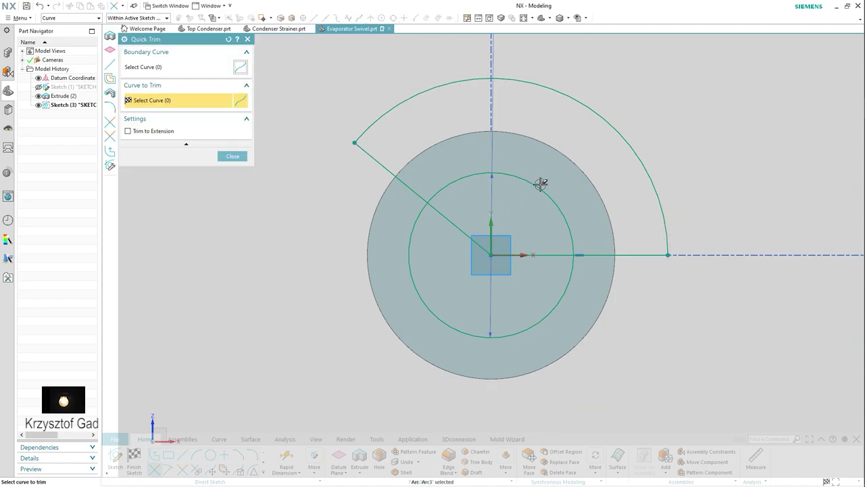
click(451, 223)
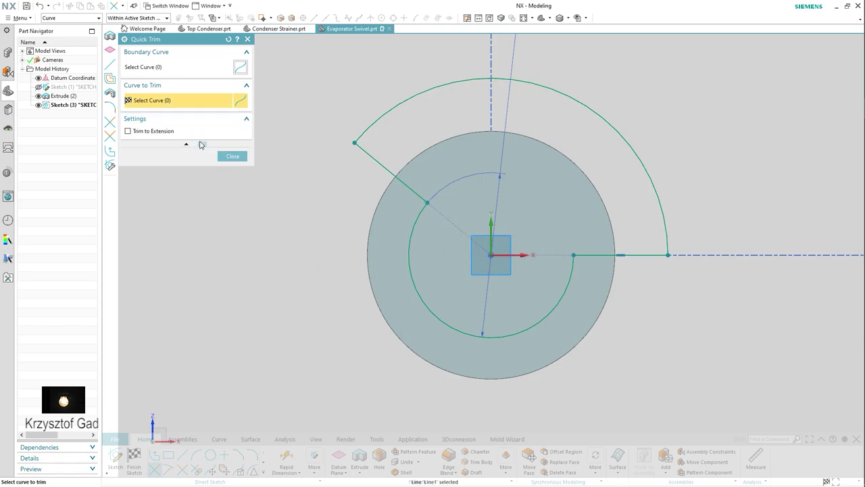
click(229, 158)
Step: Extrude the wedge Sketch (3) from -6 to 6 mm with Subtract to cut the slot
click(134, 460)
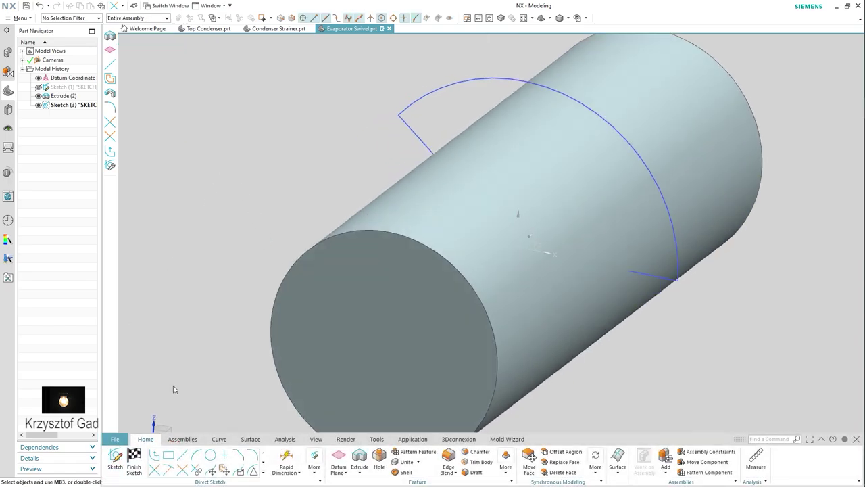
click(214, 458)
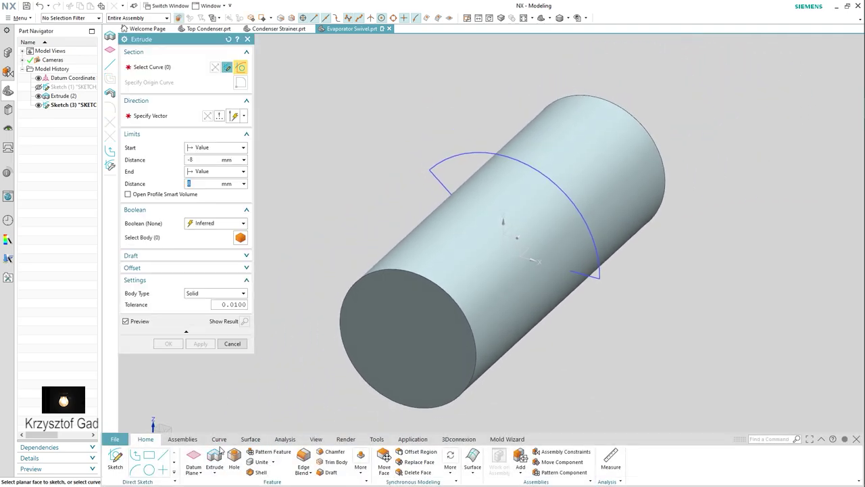
click(440, 163)
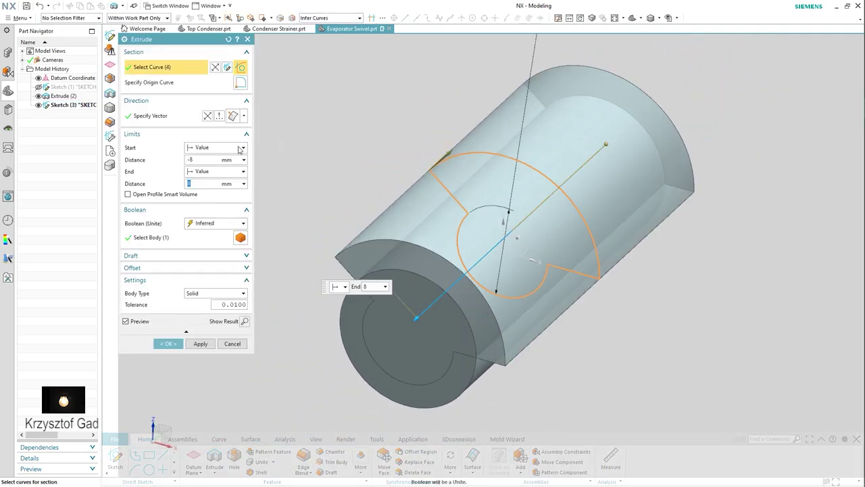
click(192, 159)
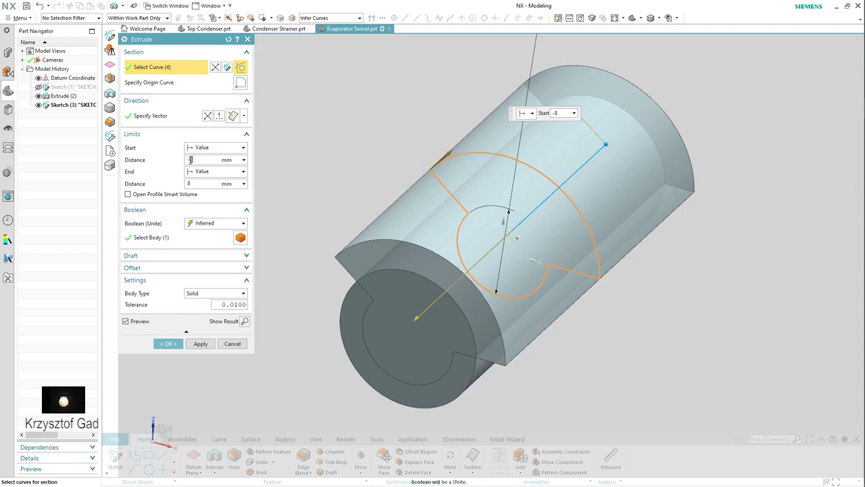
text(-6)
key(Tab)
text(6)
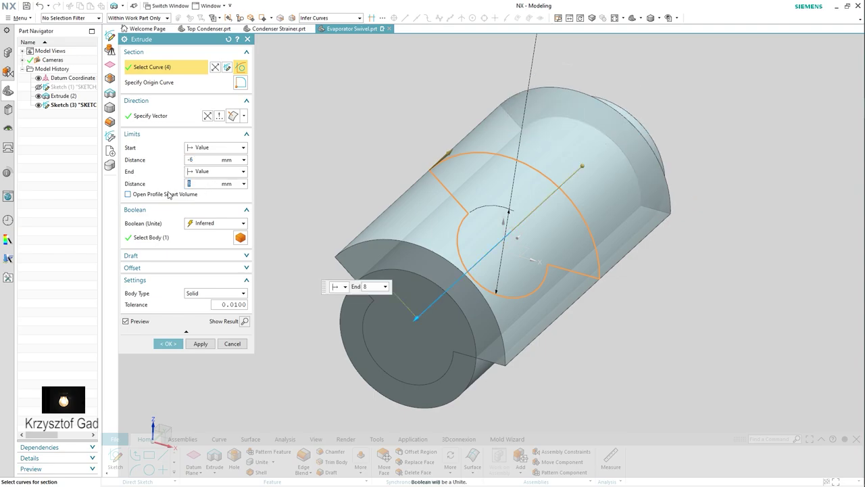
click(220, 224)
click(221, 251)
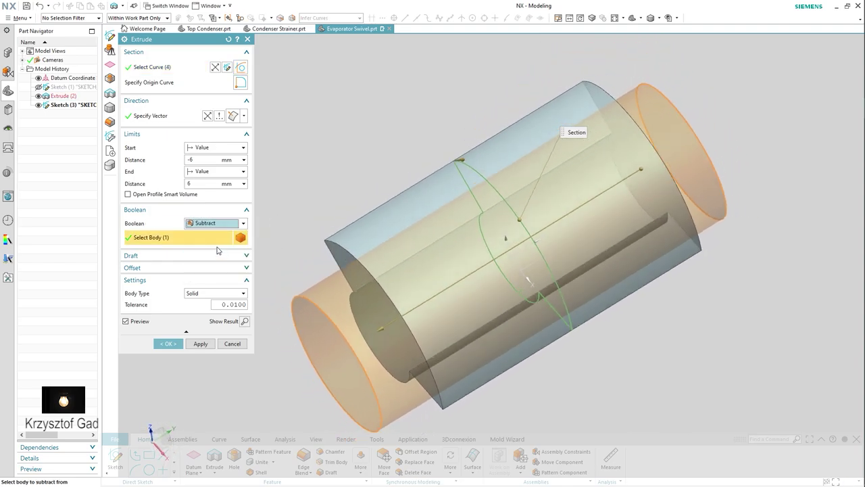
click(168, 344)
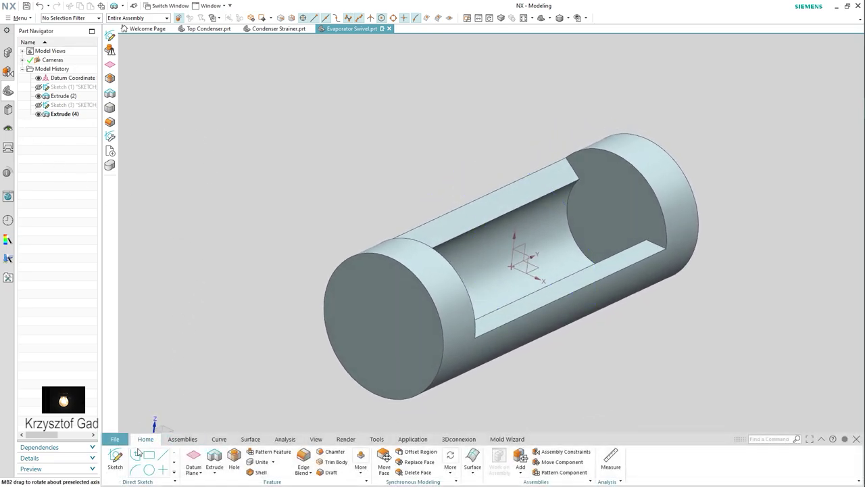
Step: Add a datum plane offset 15 mm from the XY plane
click(194, 455)
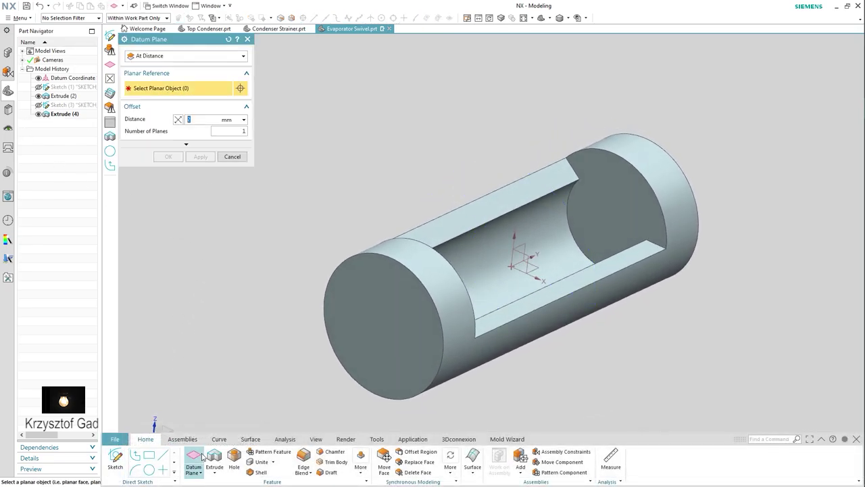
click(534, 265)
click(178, 120)
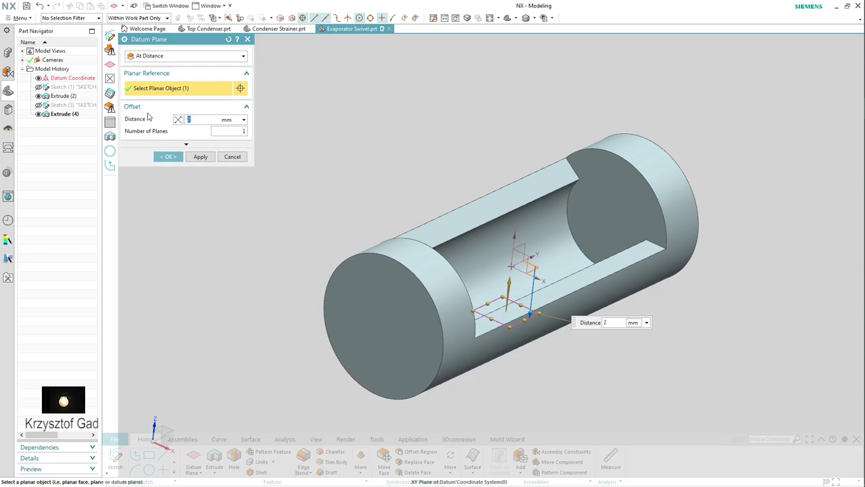
text(15)
click(193, 119)
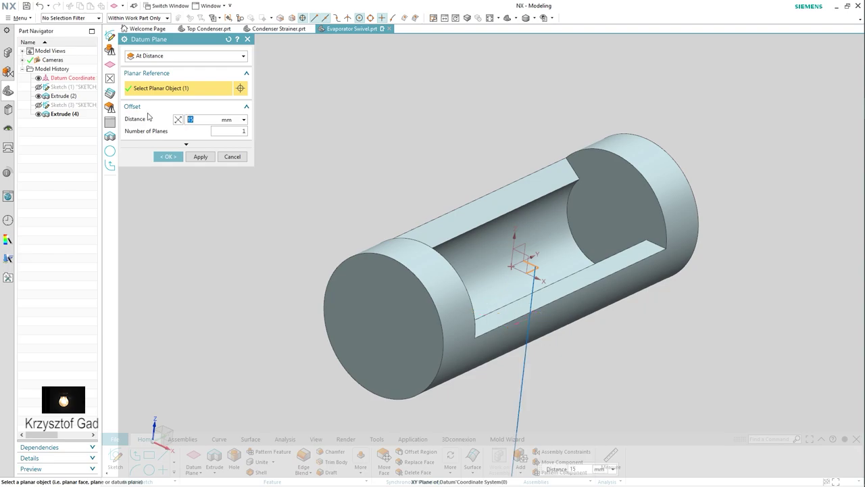
click(169, 156)
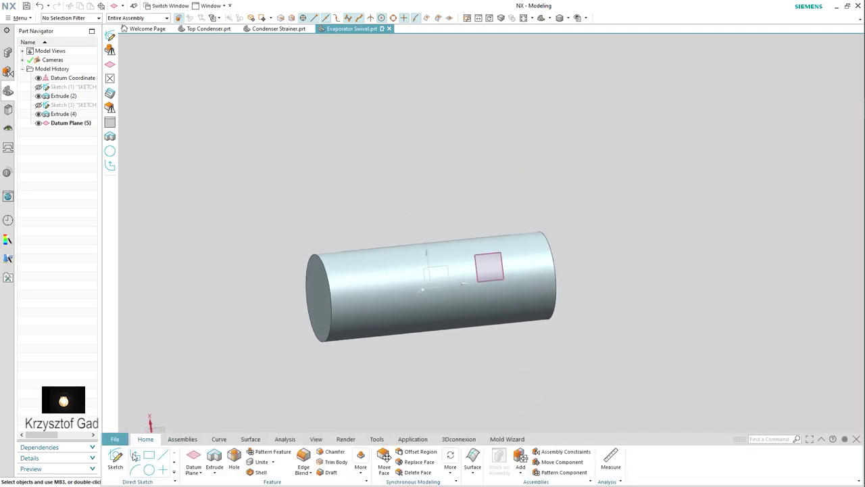
Step: Sketch a circle centred on the origin of the new datum plane and finish the sketch
click(113, 460)
click(439, 198)
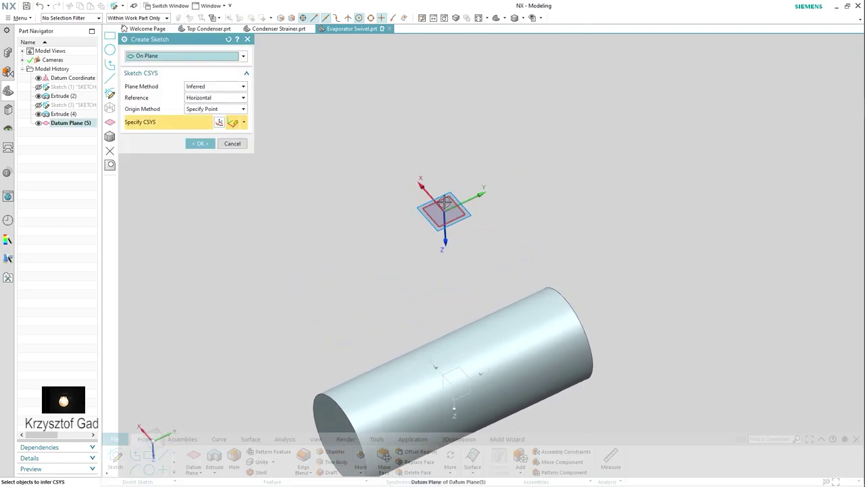
click(215, 147)
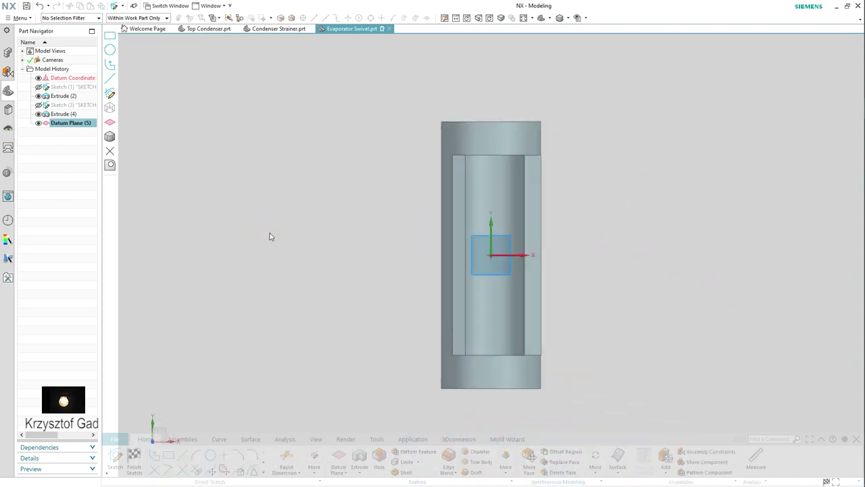
click(211, 456)
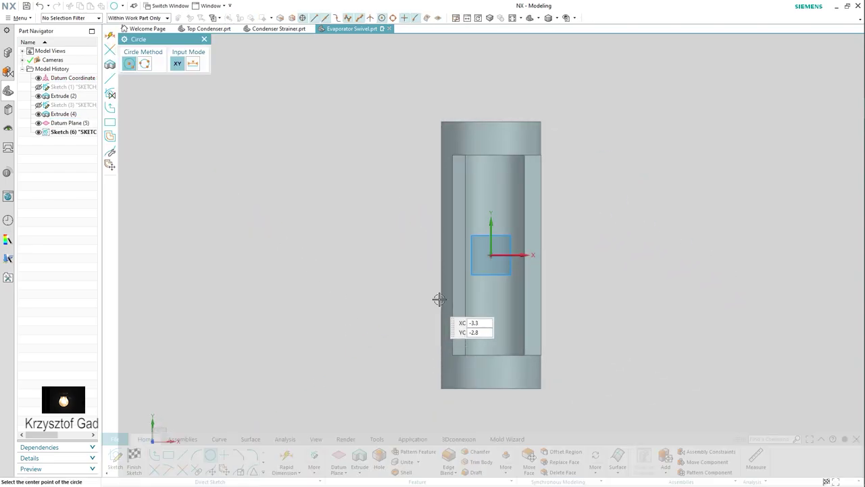
click(491, 254)
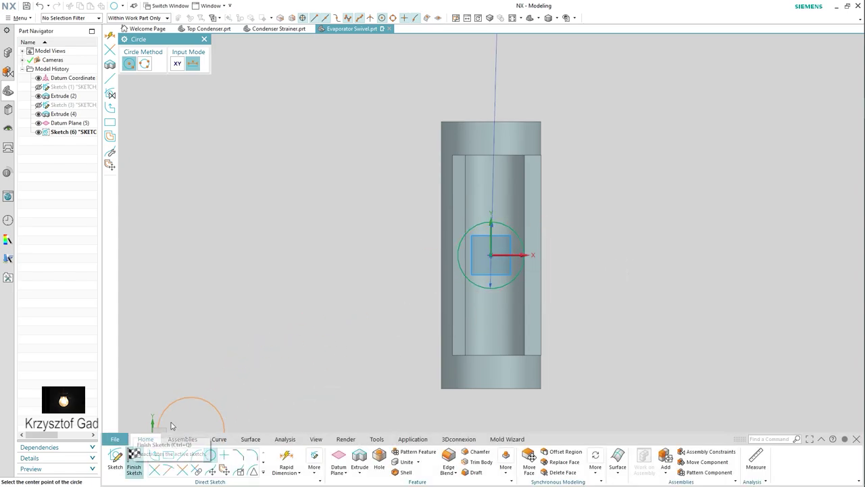
key(ctrl+q)
Step: Extrude the Sketch (6) circle with End set to Until Next, reaching the cylinder
right_click(311, 237)
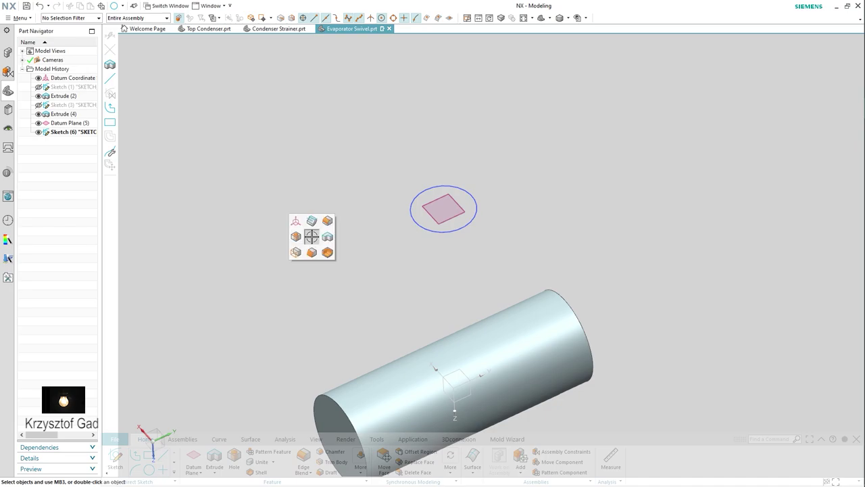
key(x)
click(413, 194)
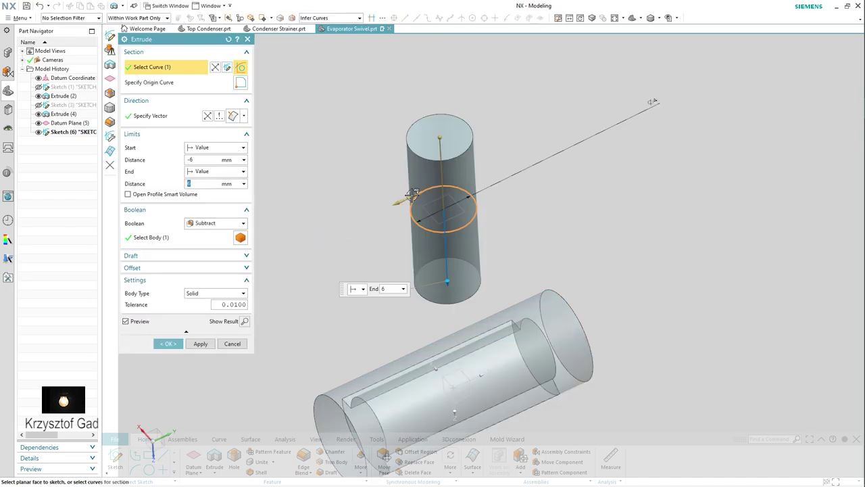
click(200, 159)
text(0)
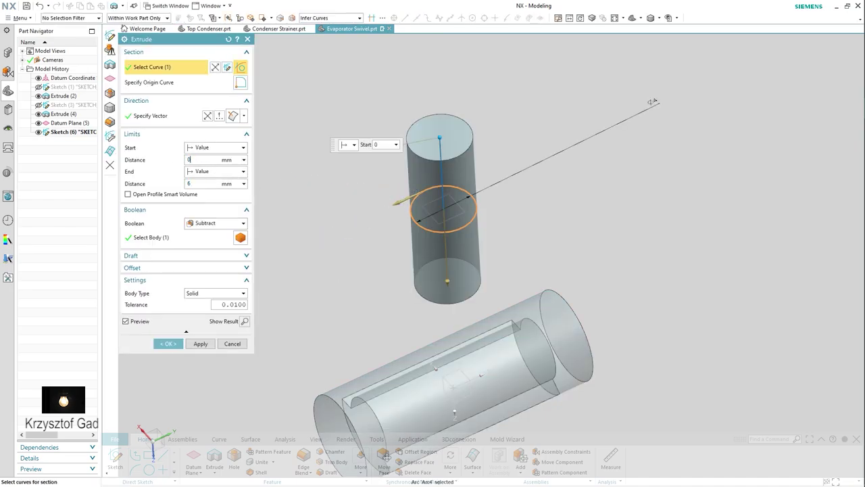
click(208, 175)
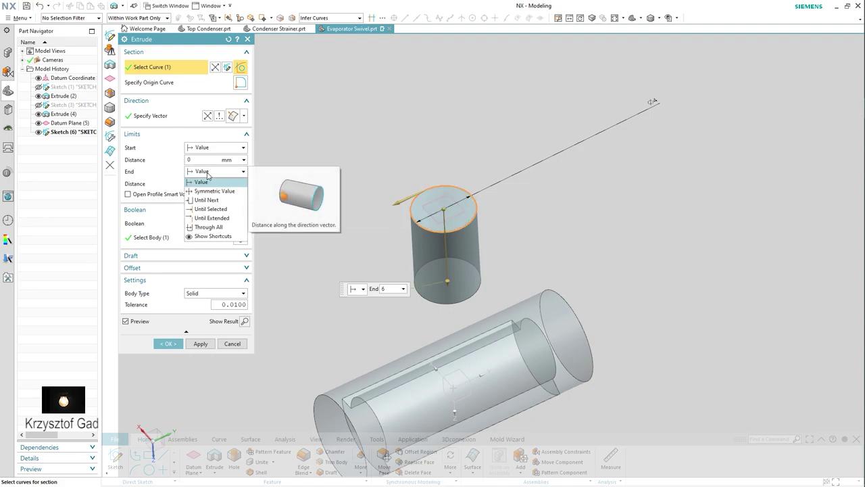
click(218, 195)
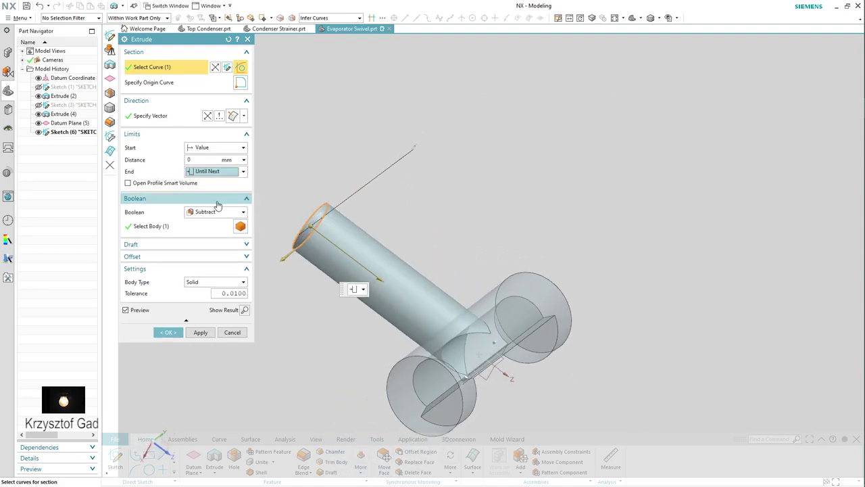
click(175, 332)
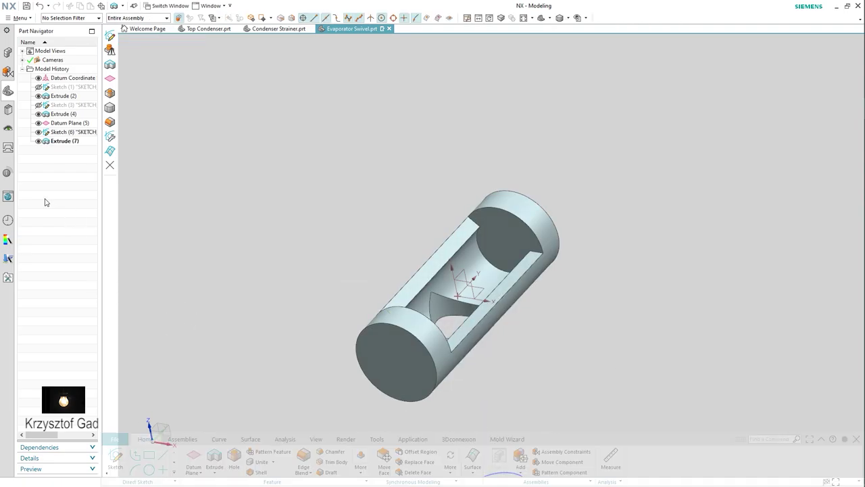
Step: Change Extrude (7)'s Boolean from Subtract to Unite so the boss joins the body
double_click(61, 140)
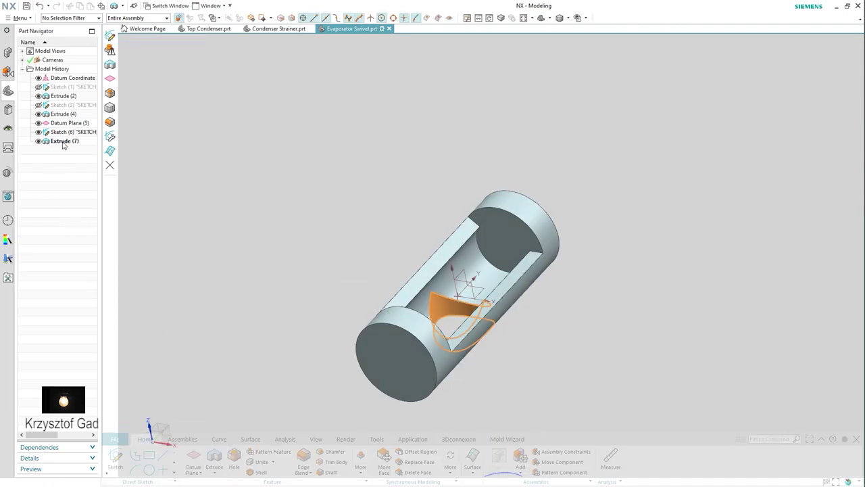
click(217, 212)
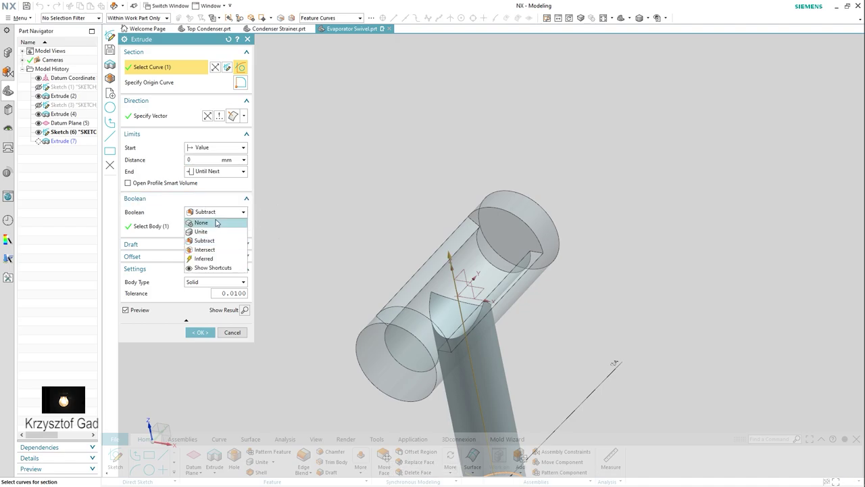
click(217, 232)
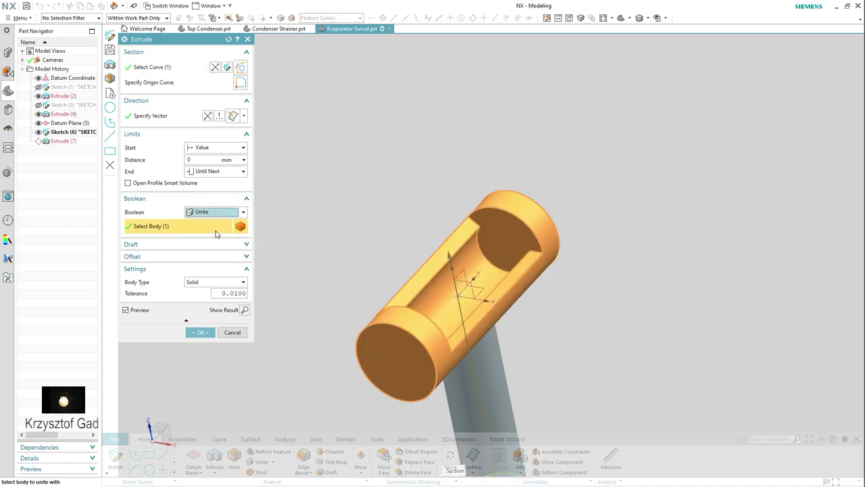
click(200, 332)
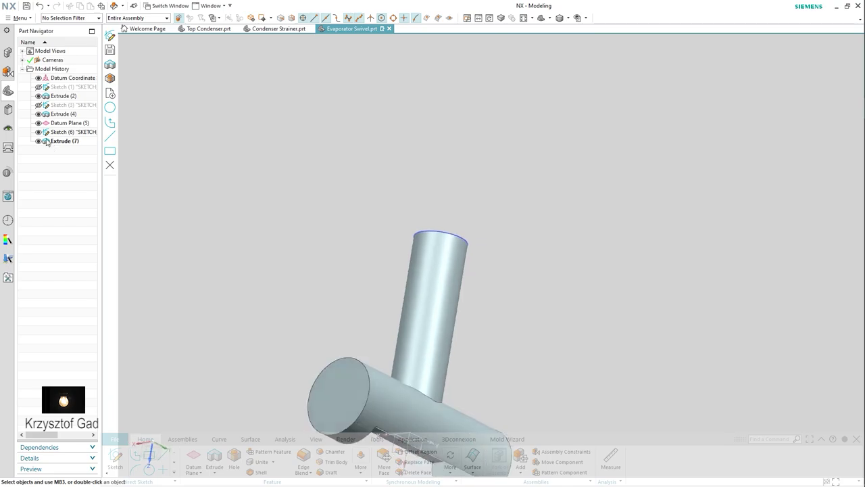
middle_drag(42, 135, 246, 427)
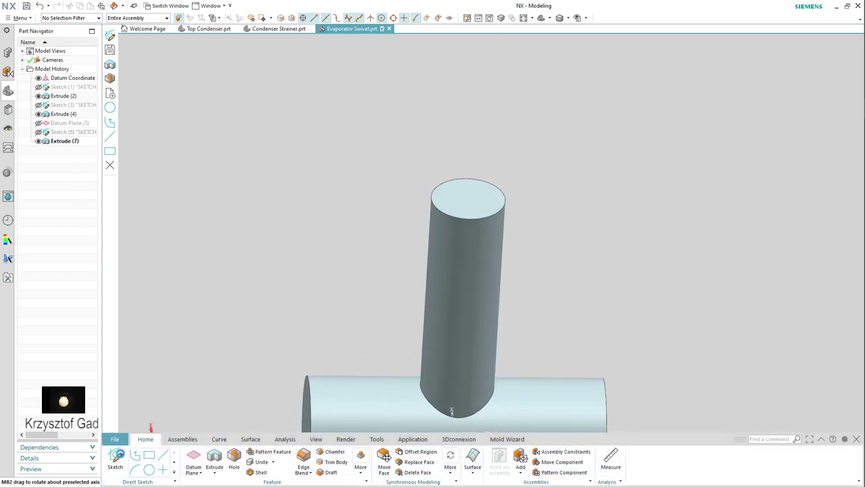
Step: Sketch a circle at the origin on the boss's top face
click(116, 458)
click(467, 197)
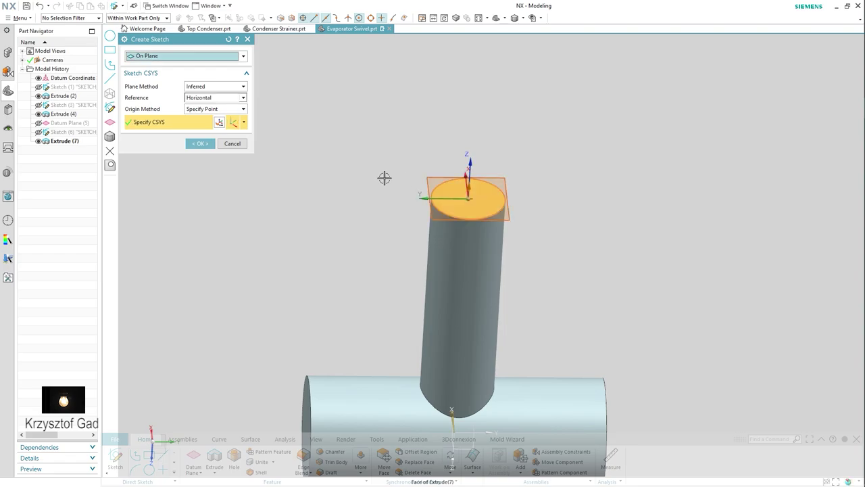
click(200, 143)
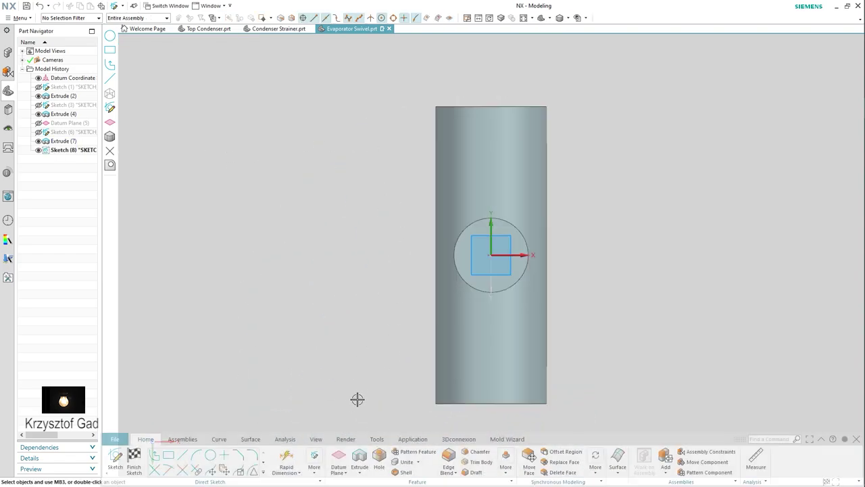
click(210, 455)
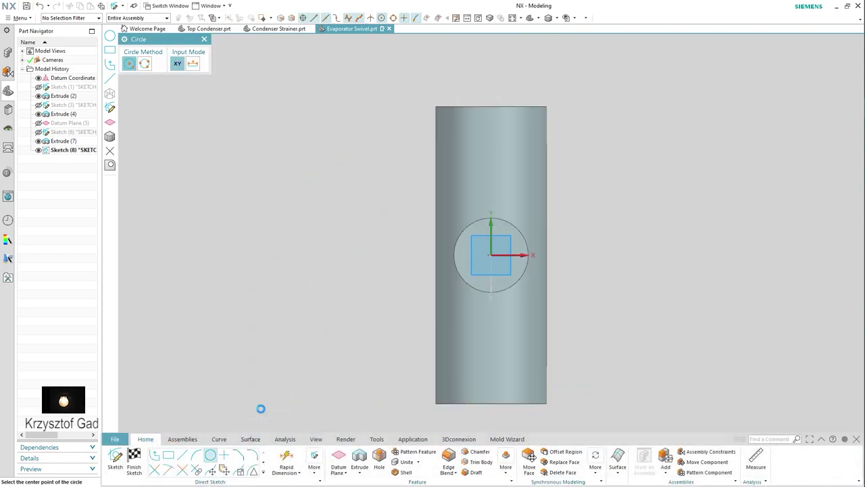
click(492, 255)
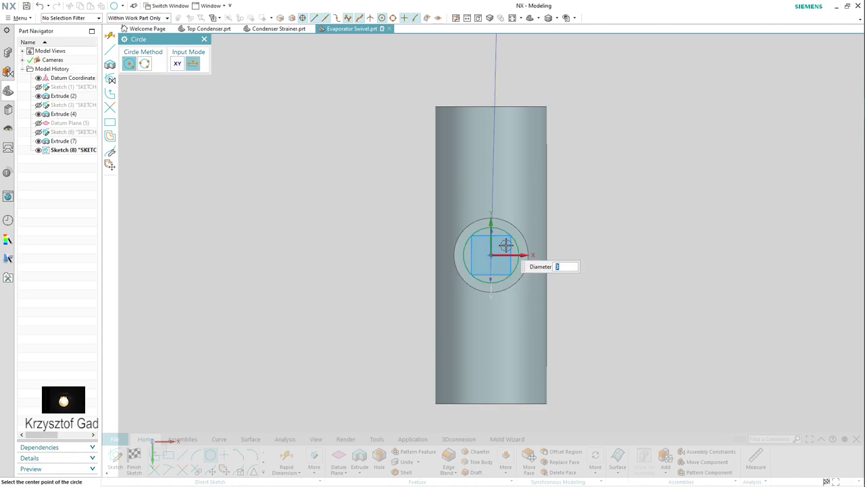
click(133, 457)
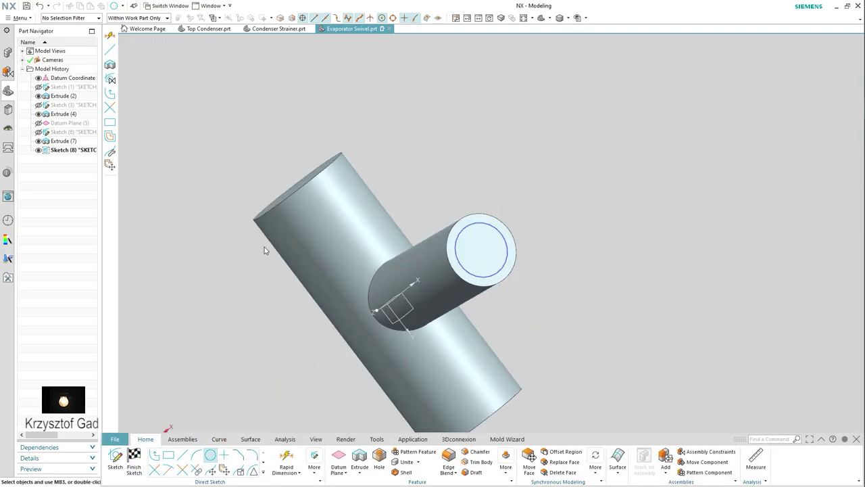
Step: Extrude that circle reversed with Subtract about 14.3 mm down the boss into the slot
click(214, 458)
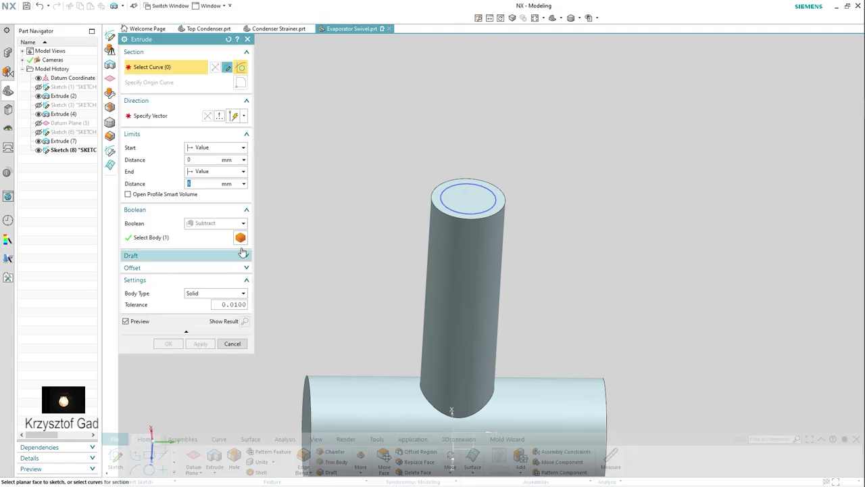
click(460, 185)
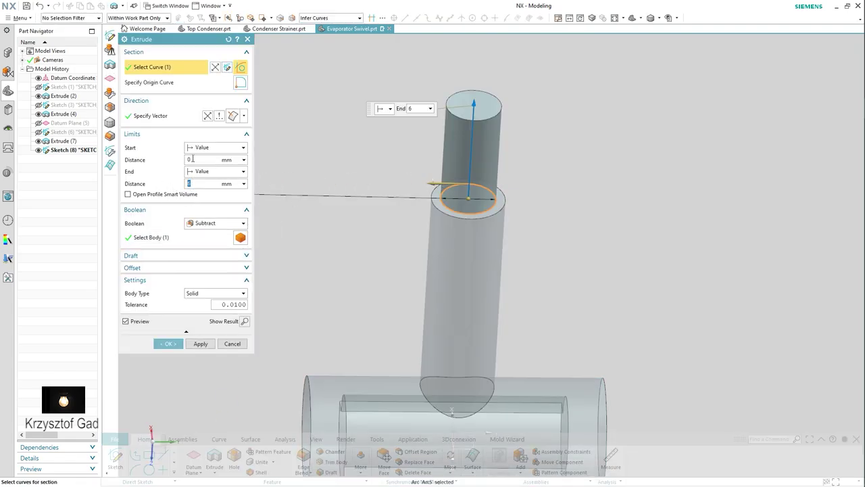
click(208, 117)
middle_drag(405, 271, 351, 351)
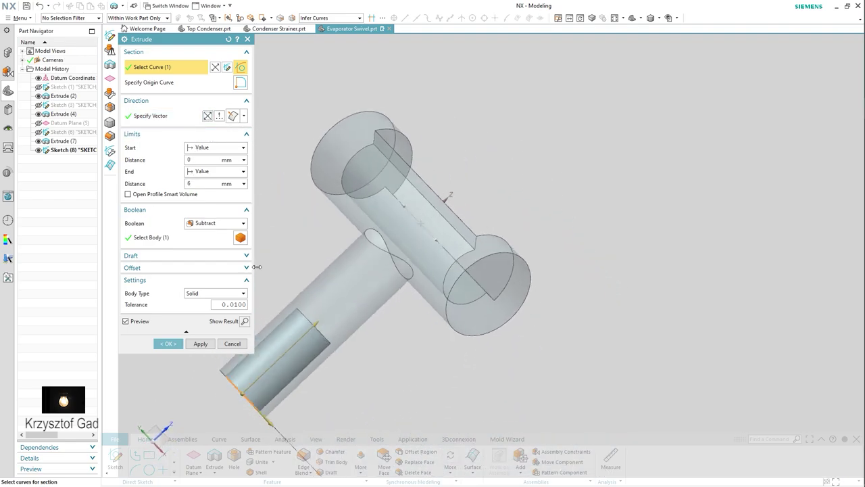
drag(346, 336, 415, 222)
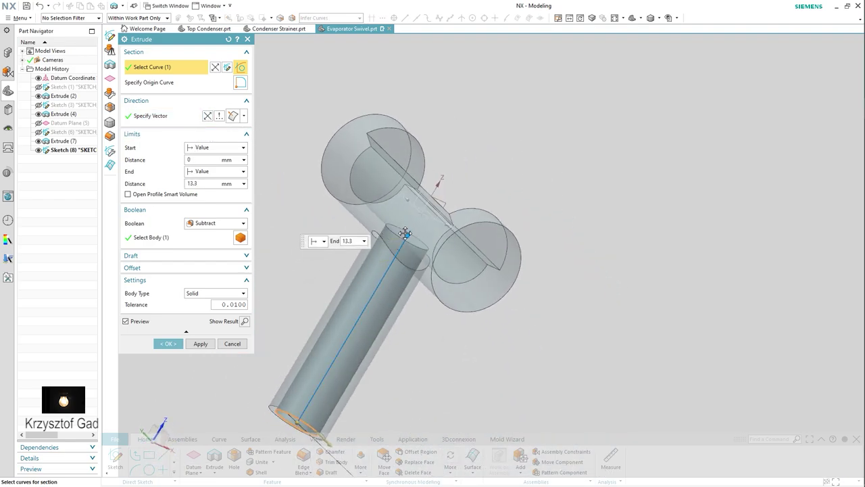
mouse_move(415, 221)
middle_down()
mouse_move(172, 341)
mouse_move(237, 236)
mouse_move(215, 141)
mouse_move(42, 85)
middle_up()
click(168, 343)
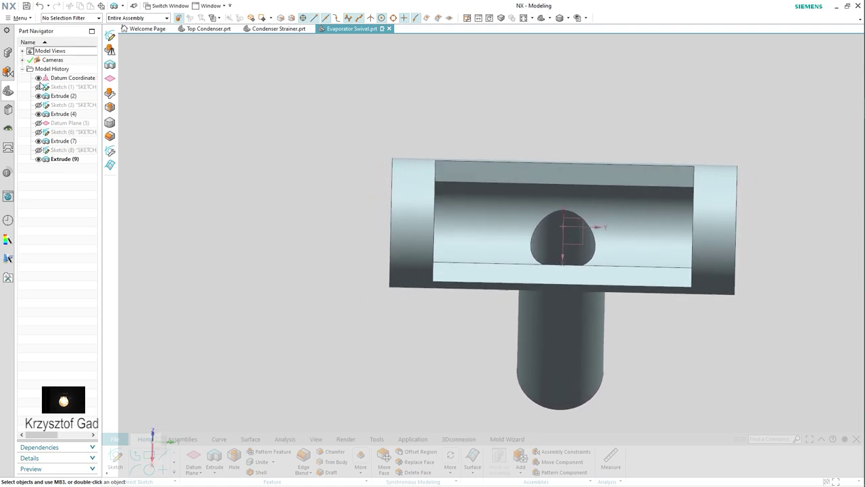
Step: Assign ABS material to the Evaporator Swivel body
click(20, 18)
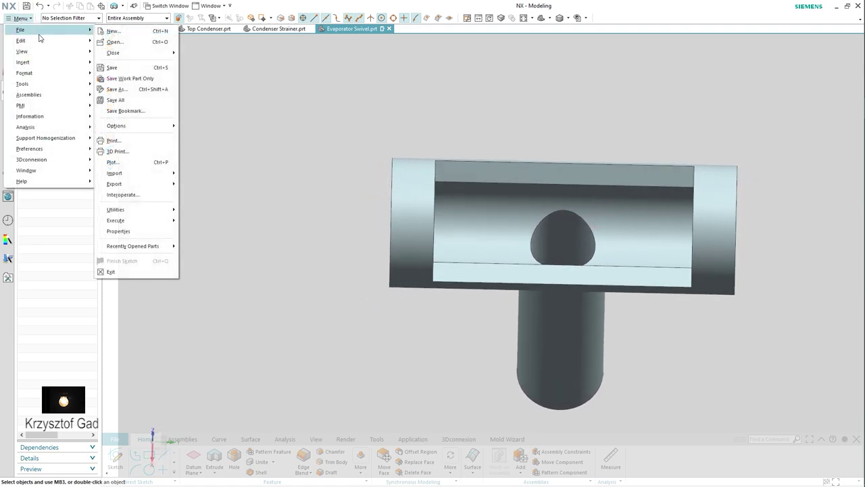
mouse_move(22, 83)
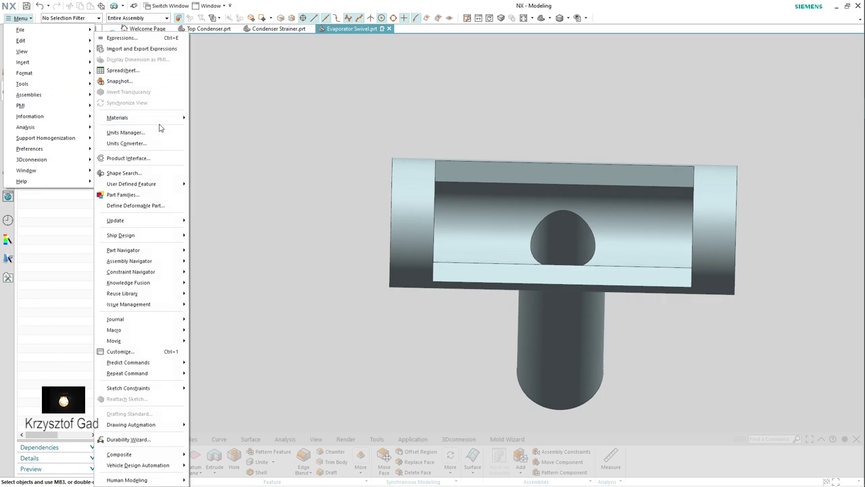
click(209, 118)
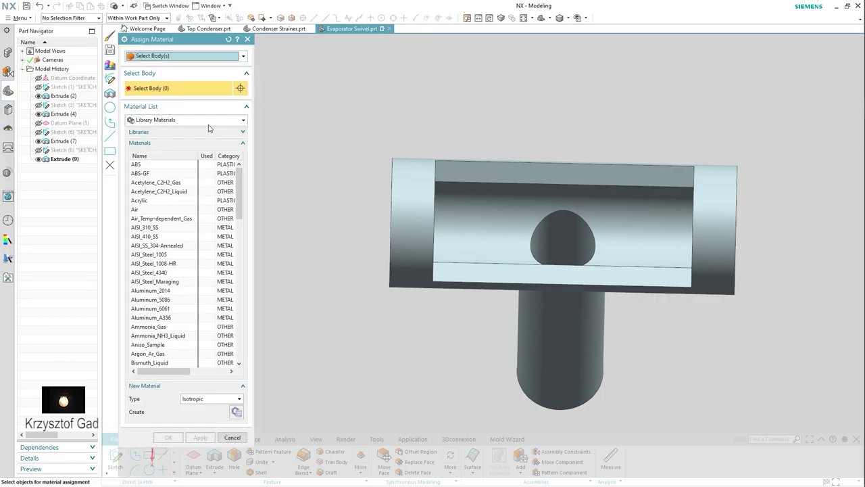
click(404, 206)
click(139, 164)
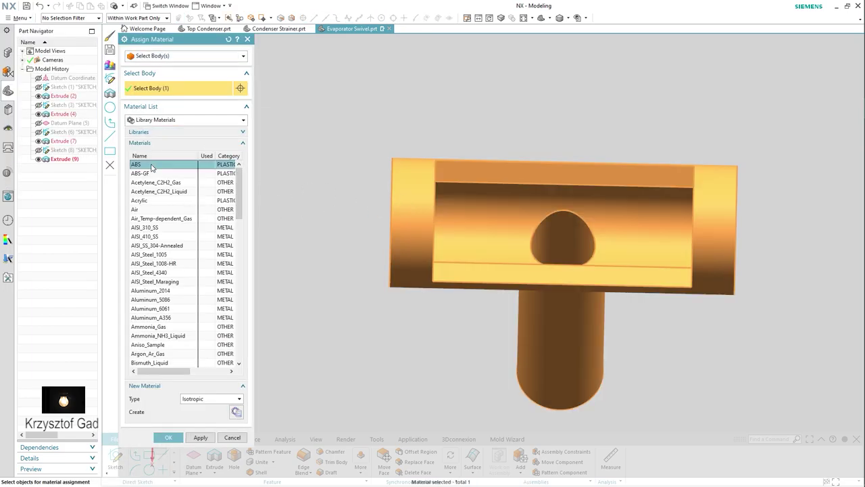
click(168, 438)
Step: Set the swivel body's display colour to Strong Stone tan via Edit Object Display
click(316, 439)
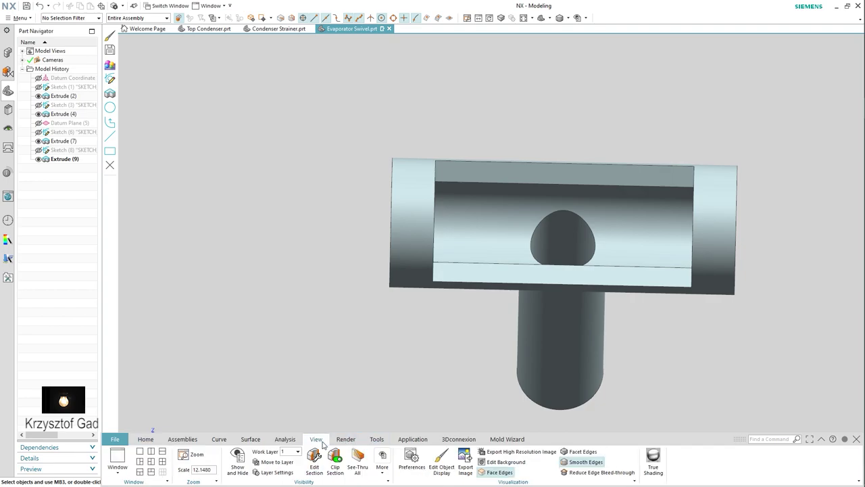
click(439, 461)
click(466, 273)
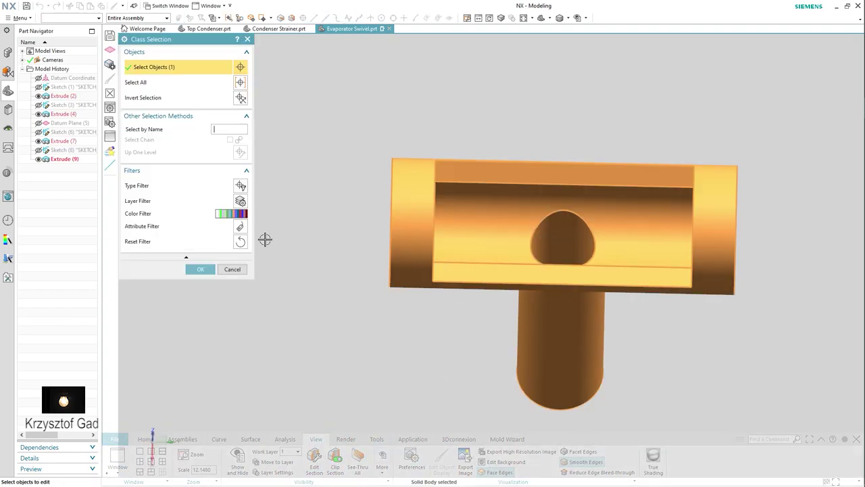
click(201, 269)
click(233, 95)
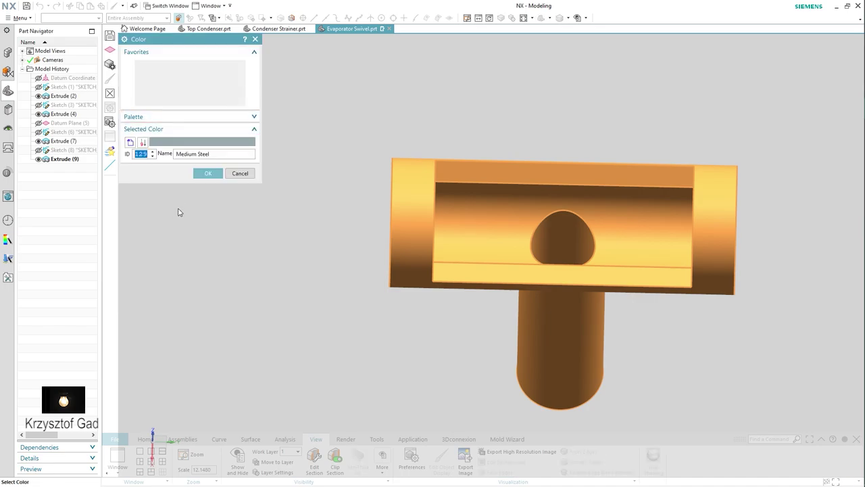
click(209, 174)
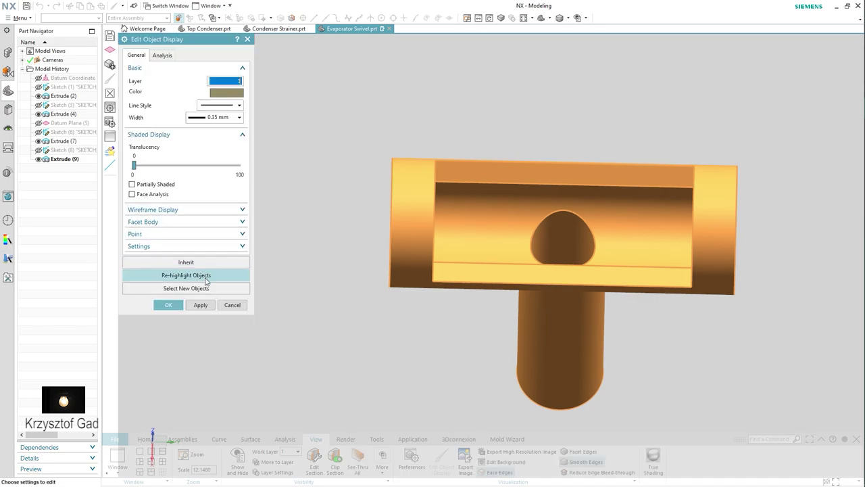
click(169, 305)
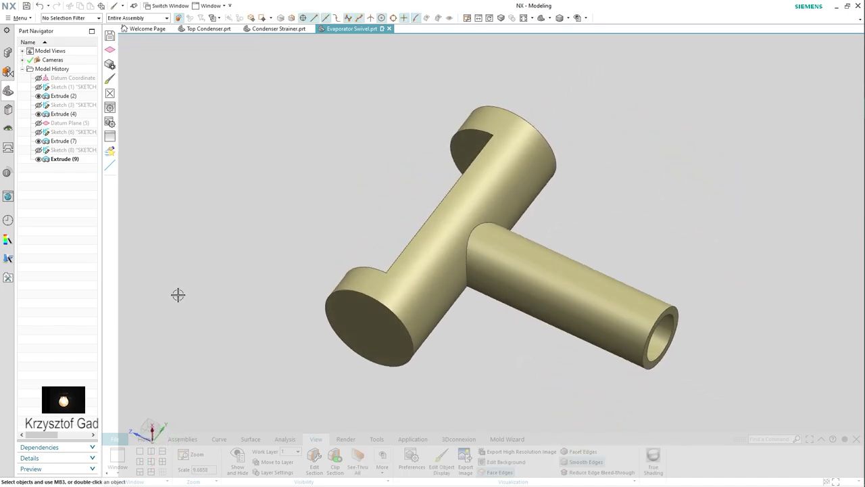